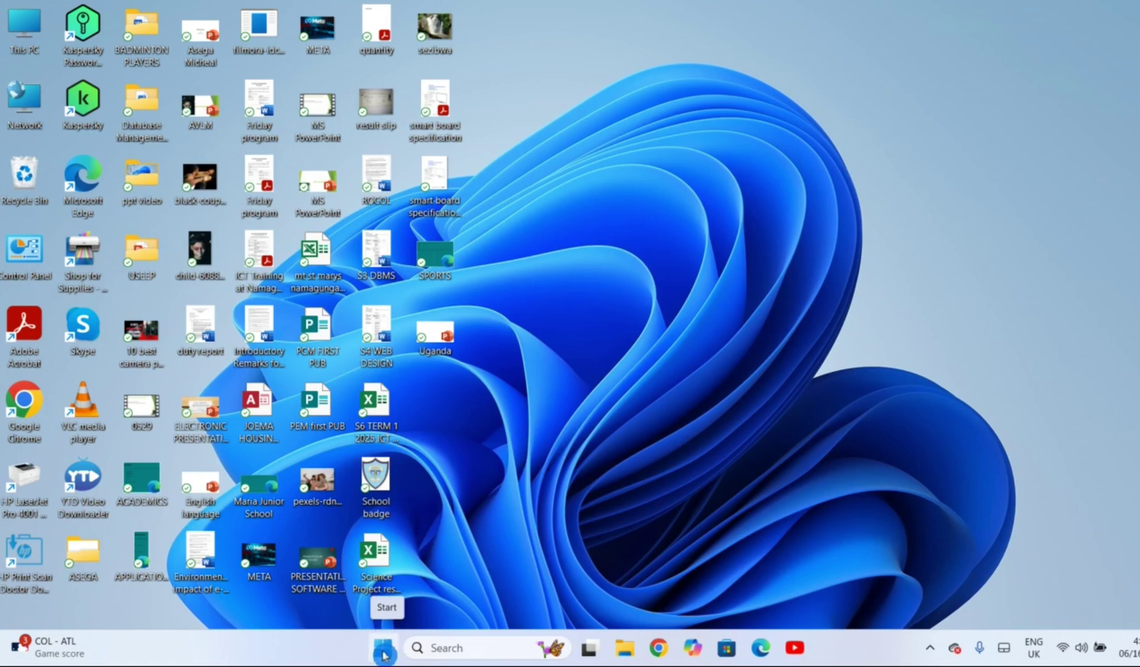
Launch PowerPoint by searching 'pow' from the Windows Start menu
left_click(388, 652)
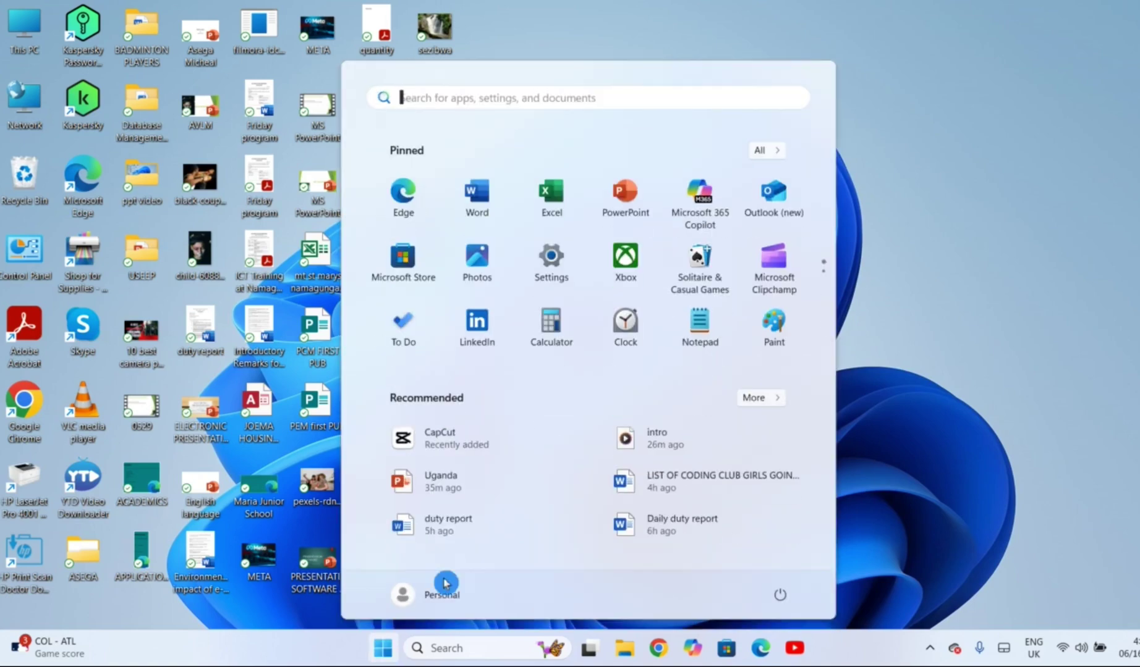
type("pow")
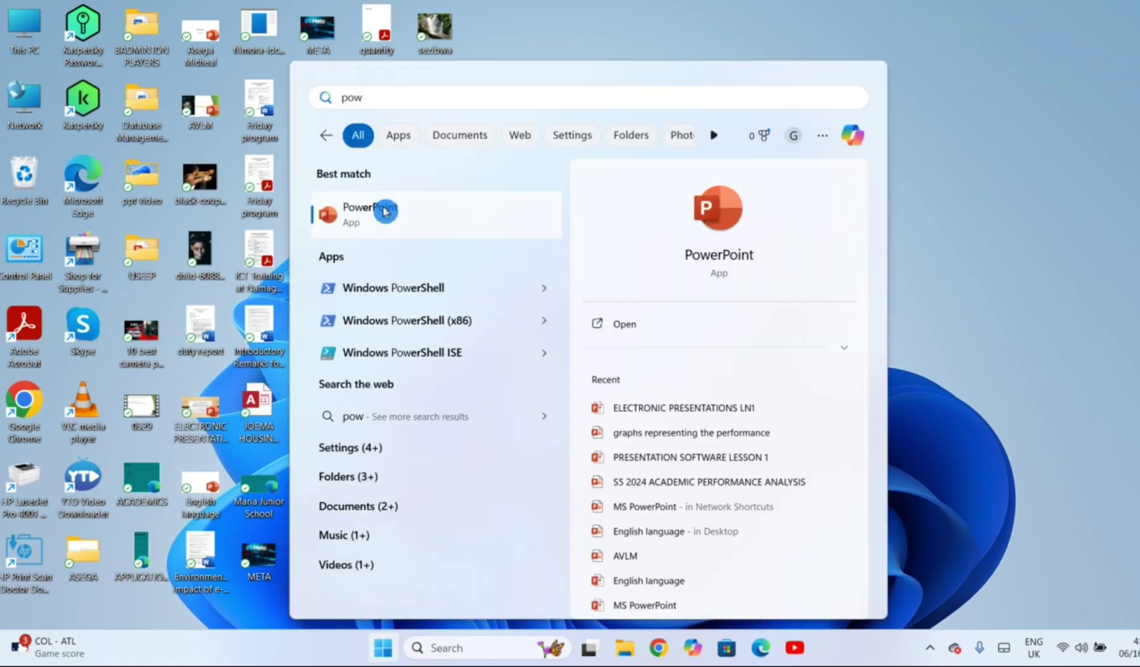
left_click(398, 218)
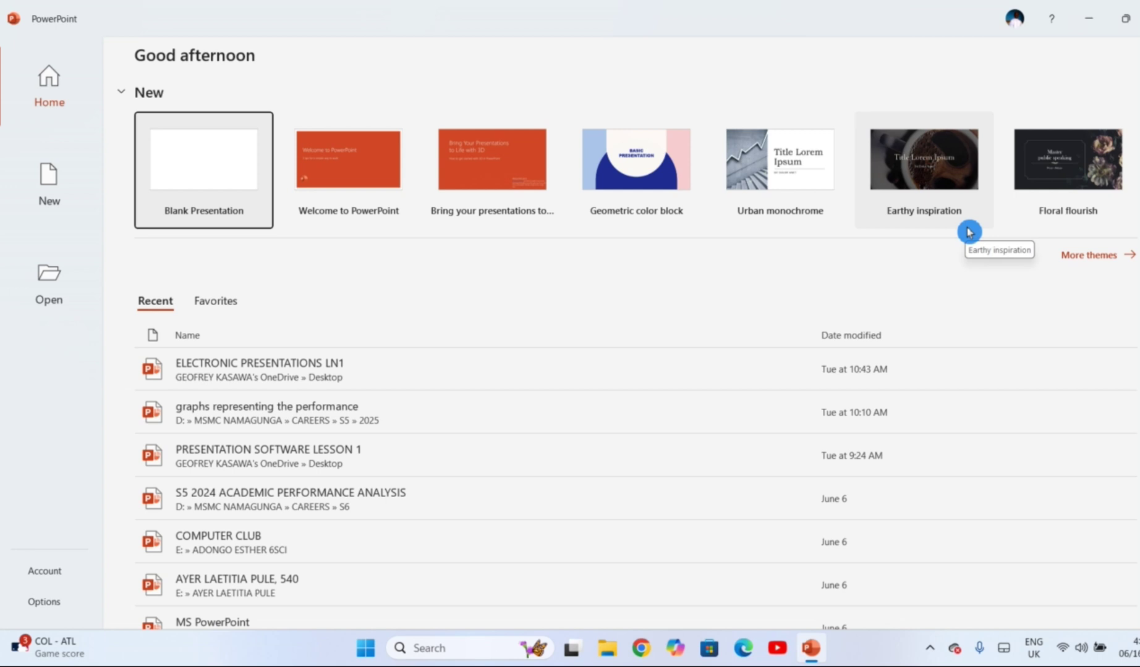
Browse the full theme gallery, then go back Home and create a Blank Presentation
left_click(1088, 255)
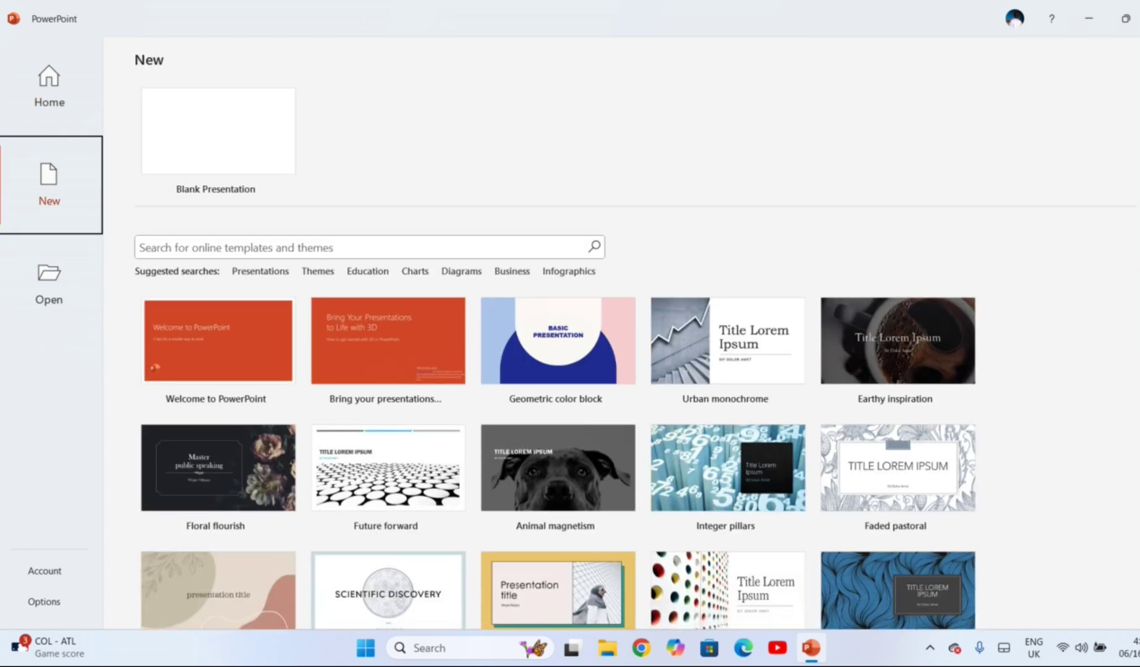
scroll(556, 355, "down", 2)
scroll(557, 355, "down", 3)
scroll(556, 355, "down", 2)
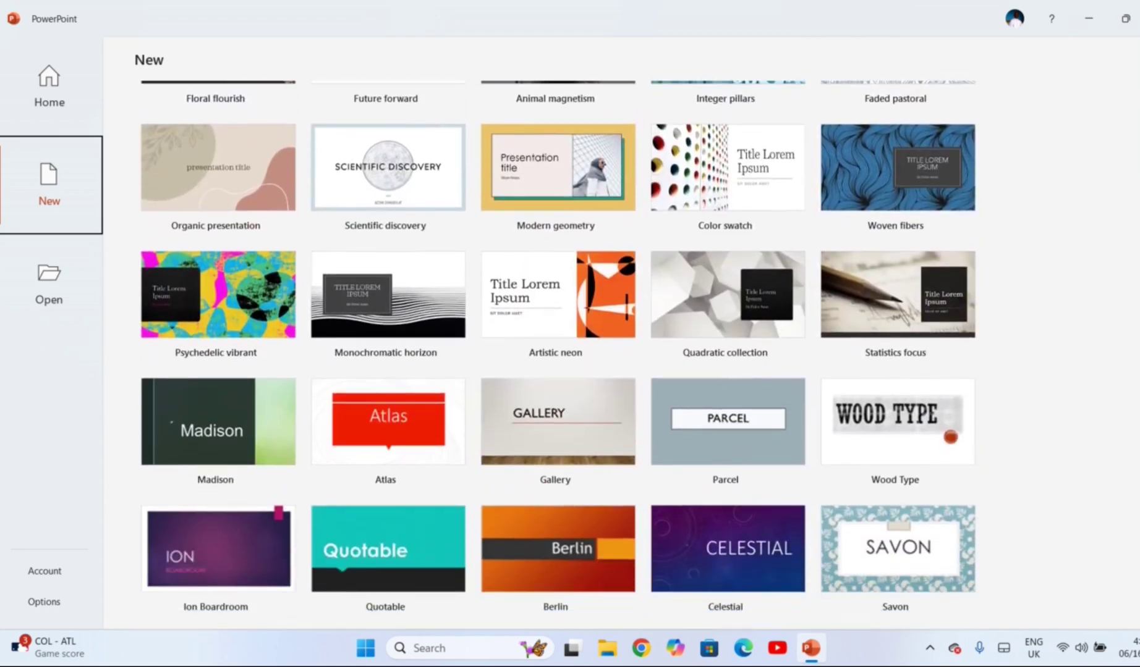
scroll(556, 355, "up", 7)
left_click(52, 96)
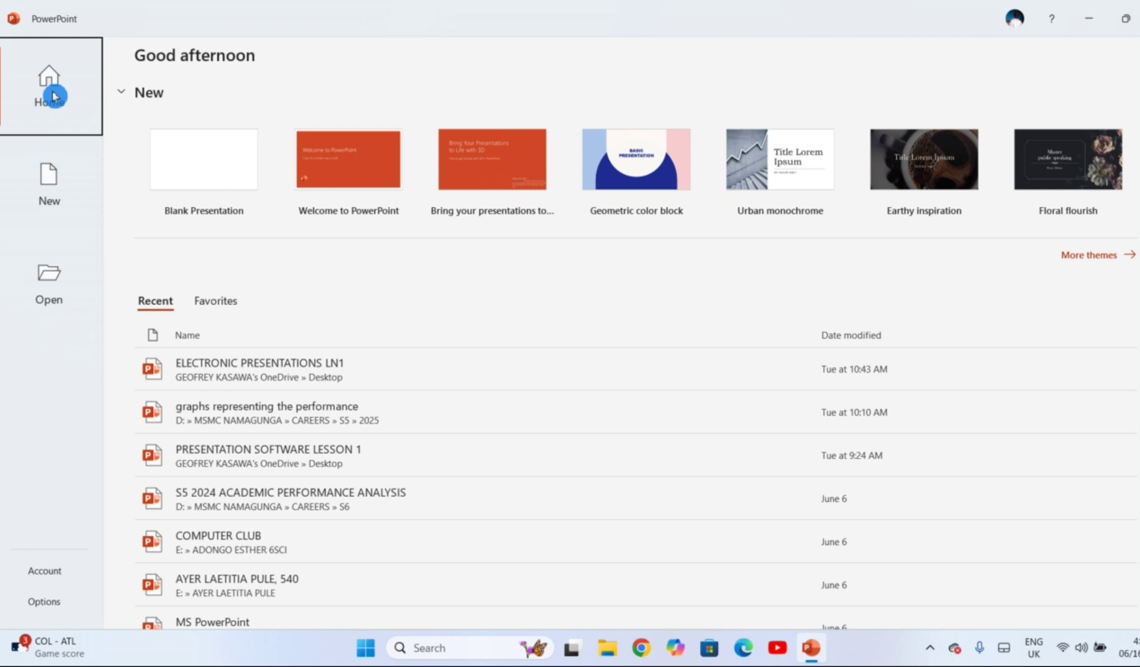
left_click(201, 175)
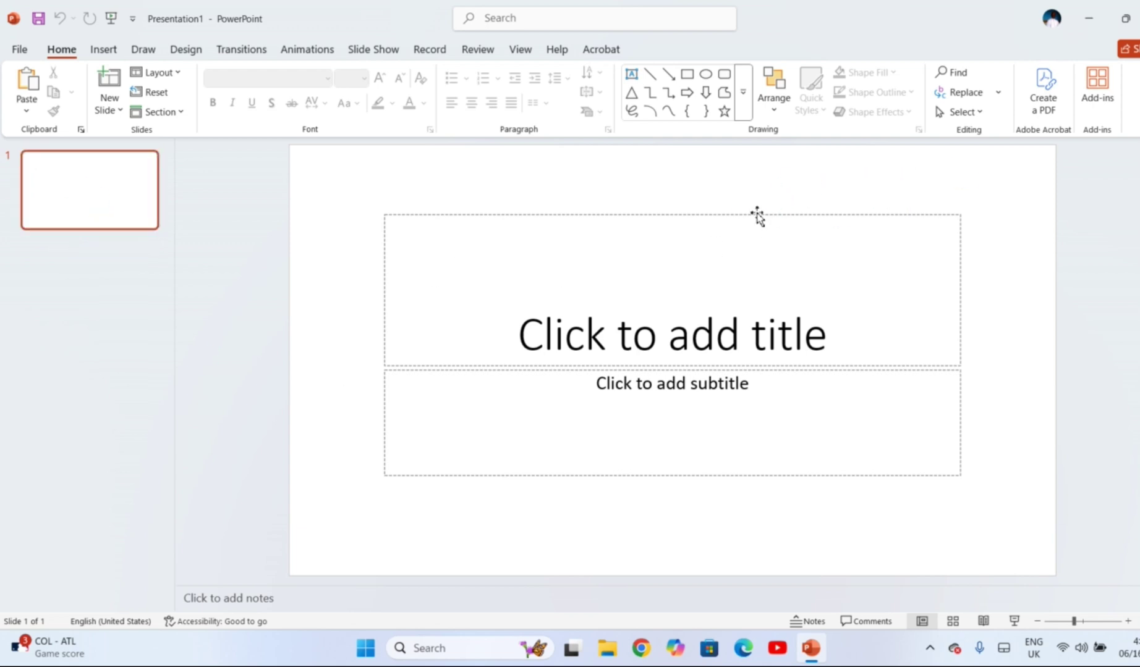
Type the title 'Mt.St.Mary's Namagunga' and the subtitle 'Quality education to the girl child'
left_click(696, 316)
type("Mt.")
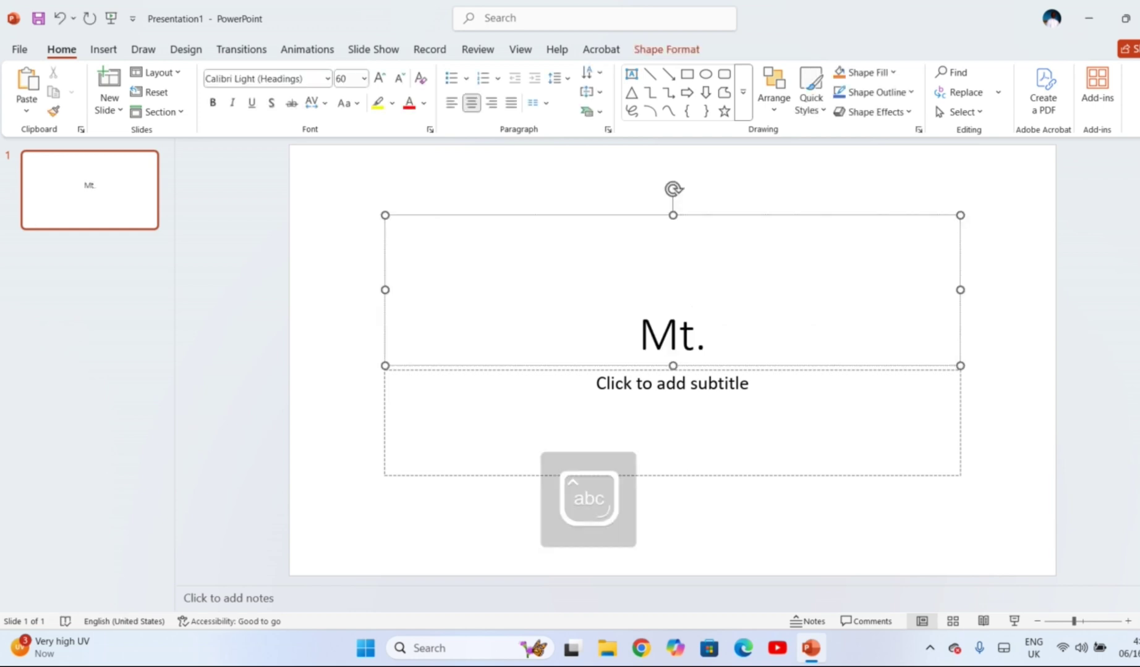
type("St.Mary's Namagunga")
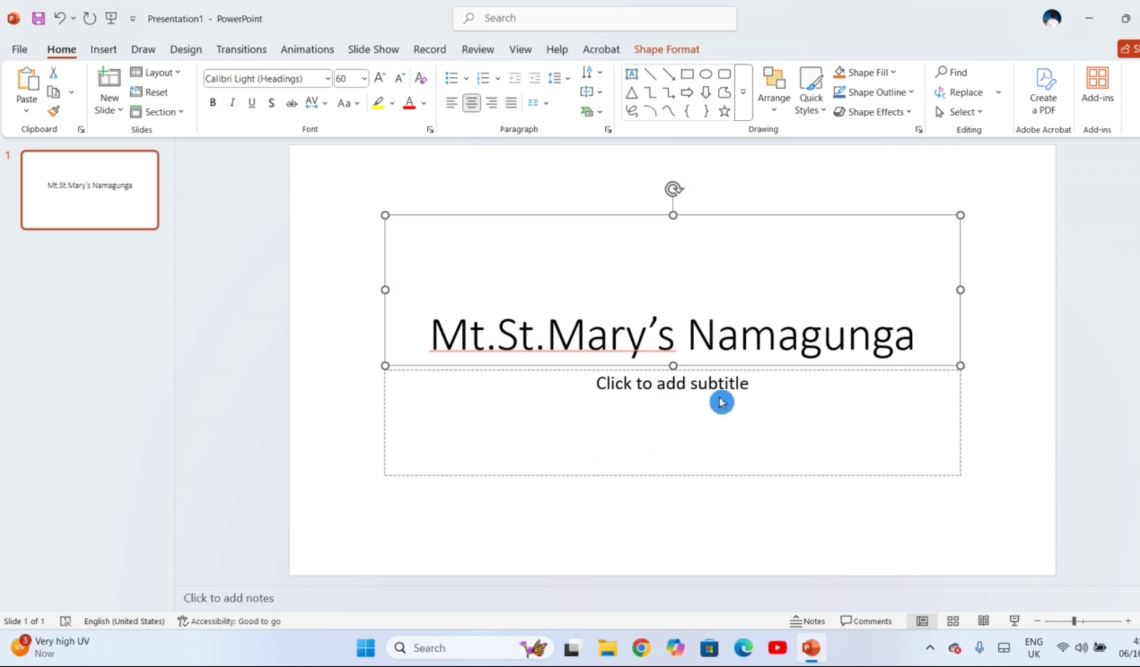
left_click(720, 403)
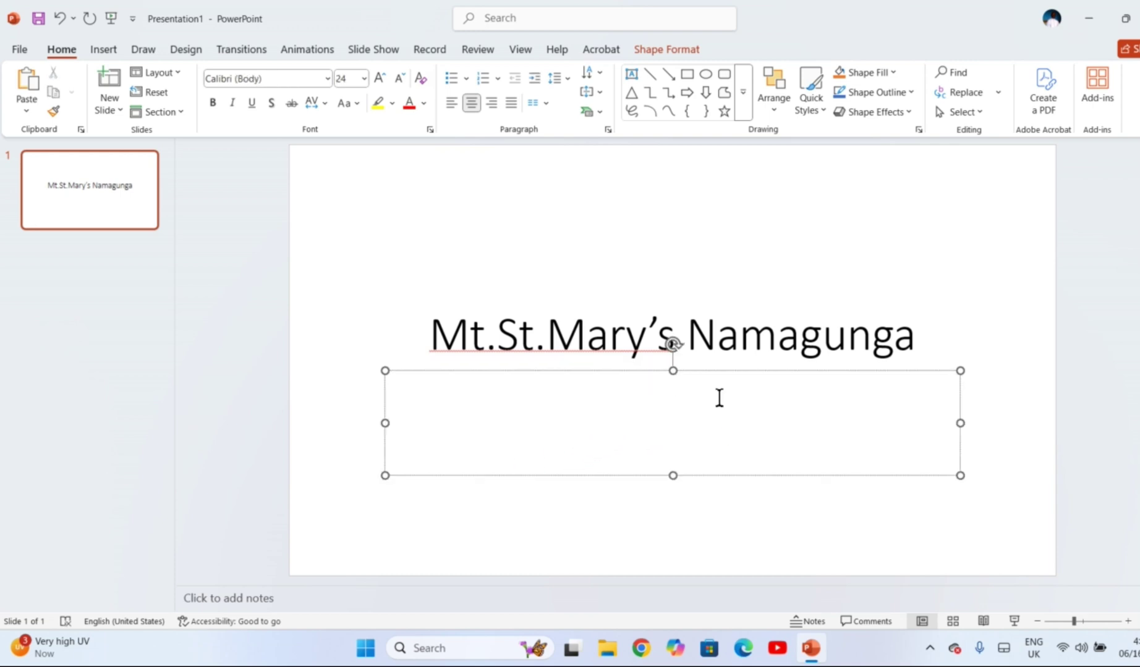
type("Quality education to the girl child")
left_click(364, 284)
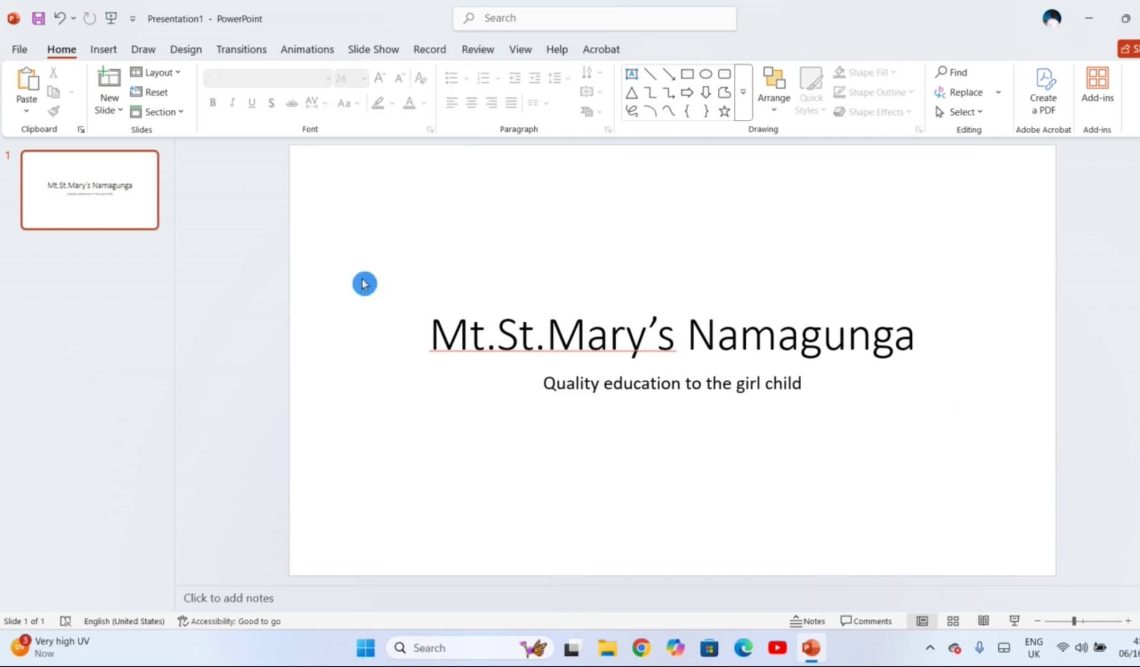
Shift the subtitle slightly lower by adding a line break before its text
left_click(623, 386)
left_click(547, 386)
key("Return")
key("Return")
key("BackSpace")
left_click(360, 288)
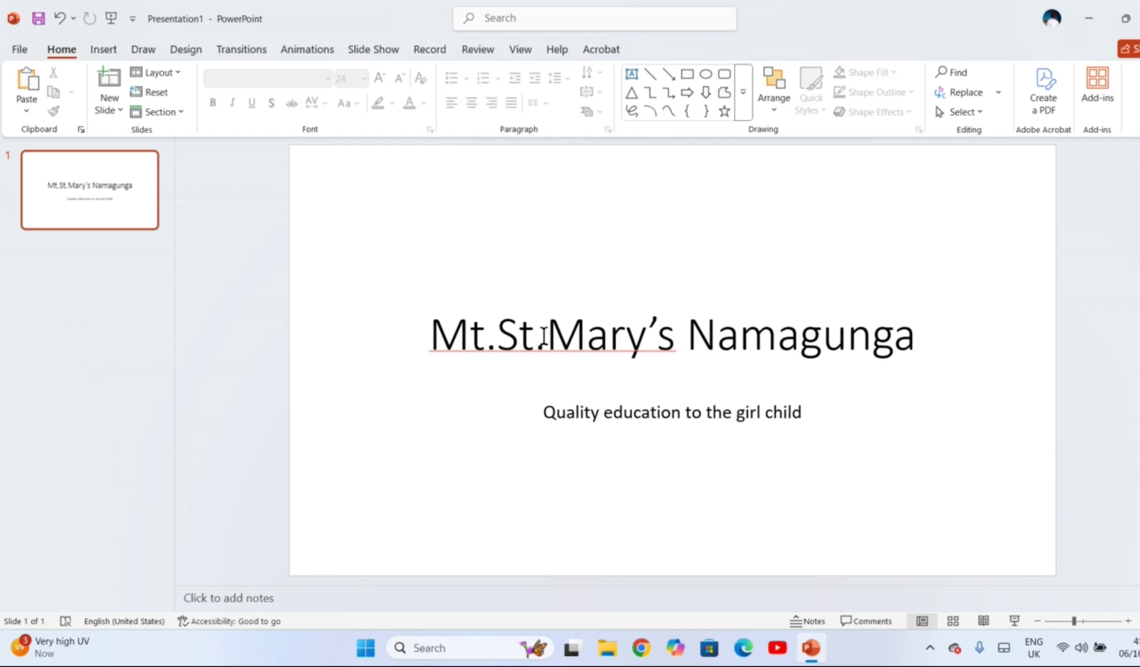
left_click(599, 549)
Use Save As to store the deck on the Desktop named 'MSMC NAMAGUNGA'
left_click(43, 120)
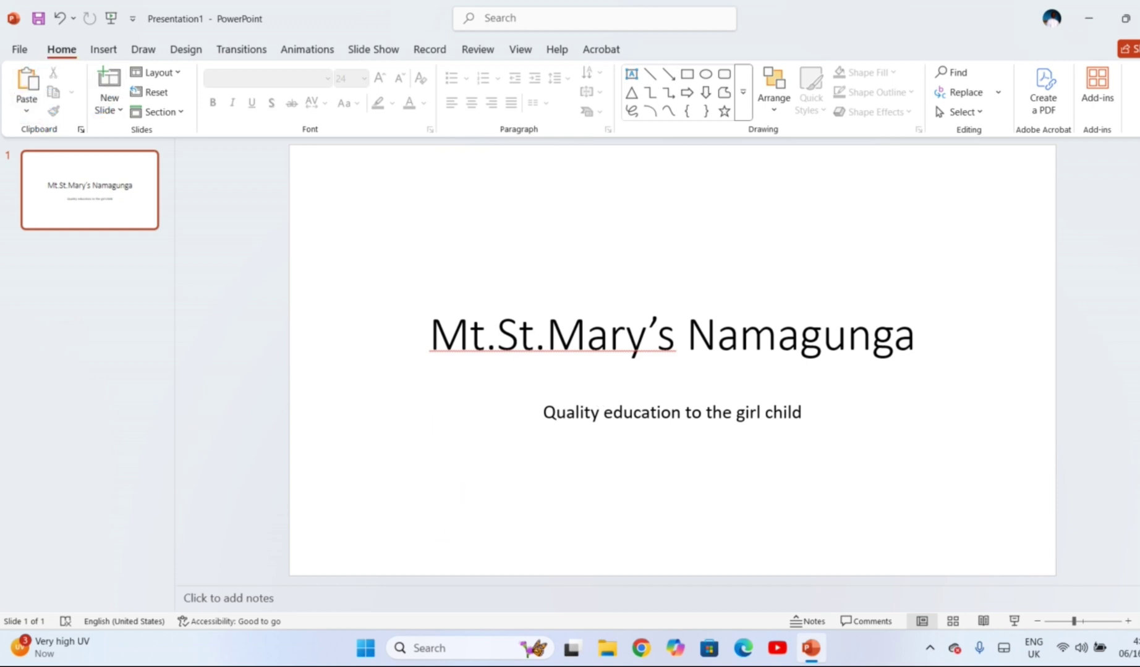
left_click(24, 52)
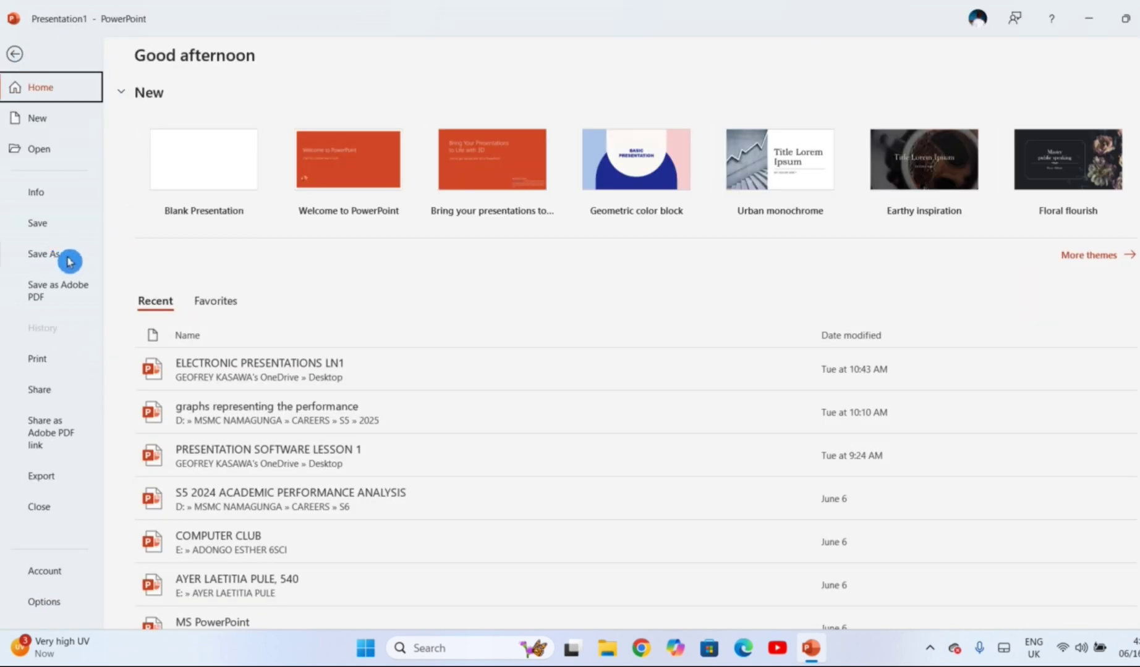
left_click(69, 260)
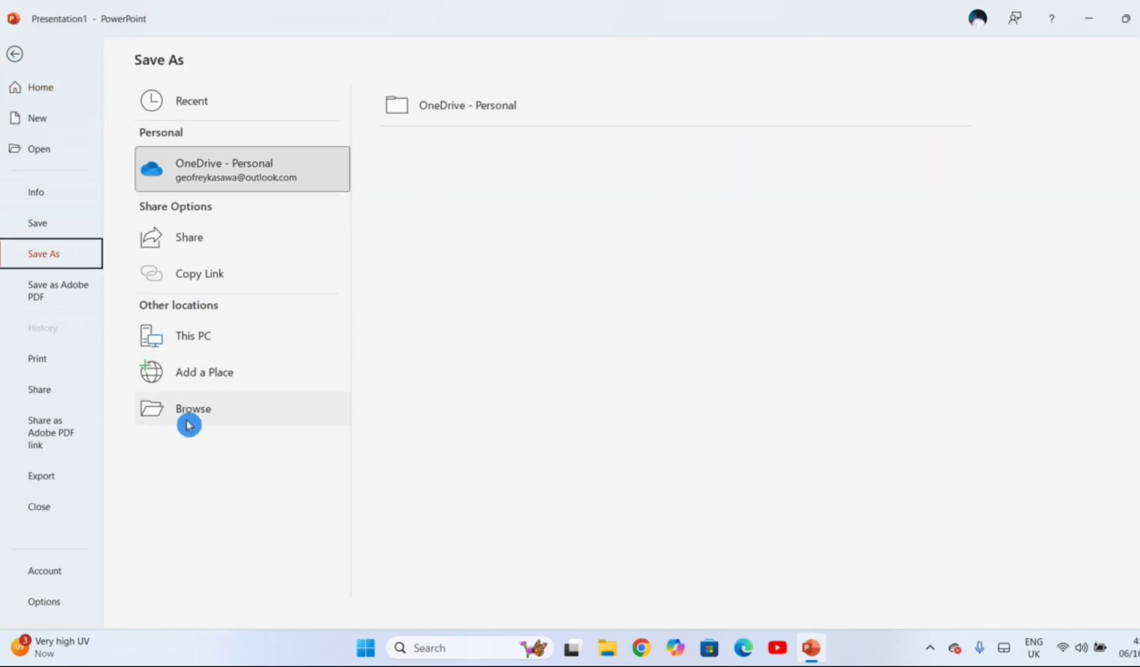
left_click(226, 415)
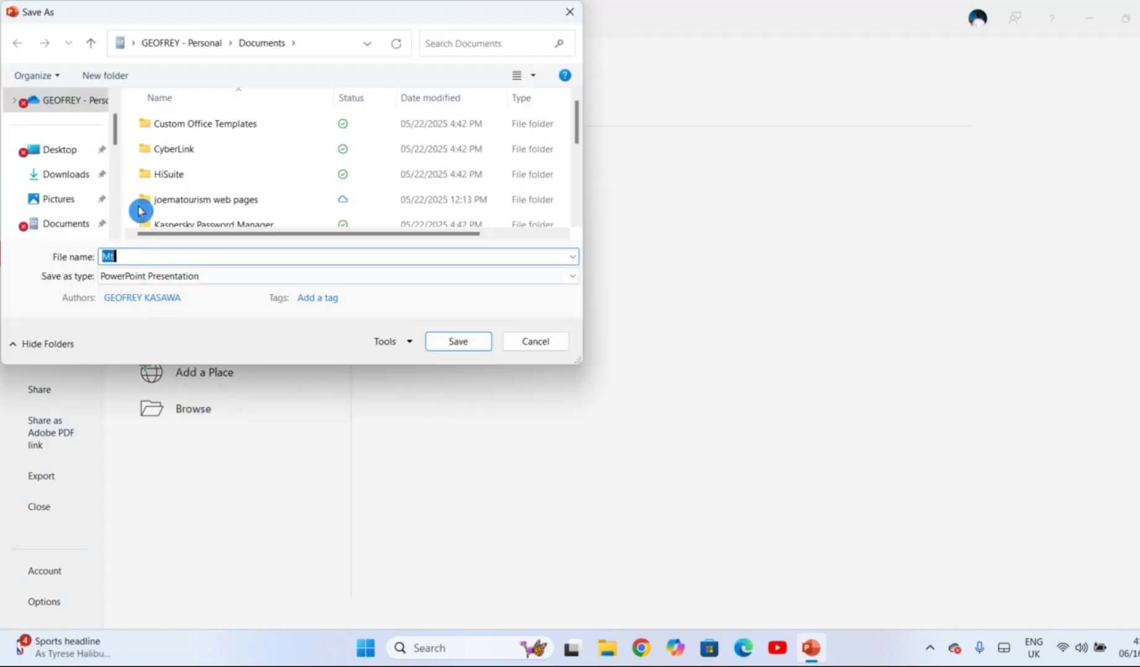
left_click(66, 159)
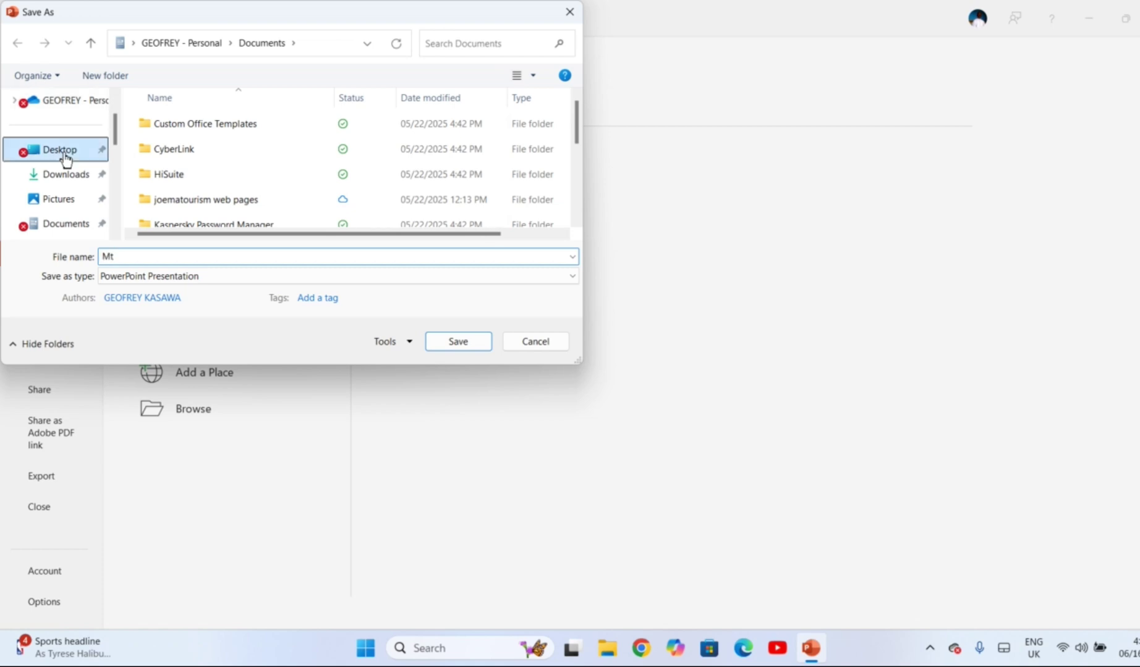
double_click(132, 257)
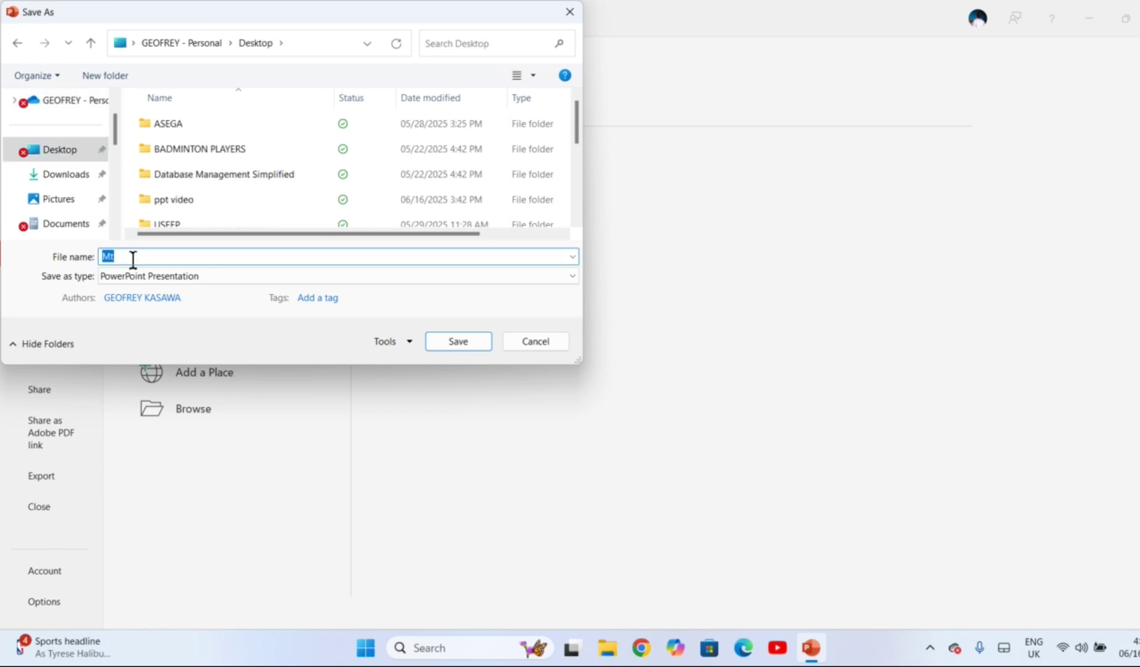
type("mS")
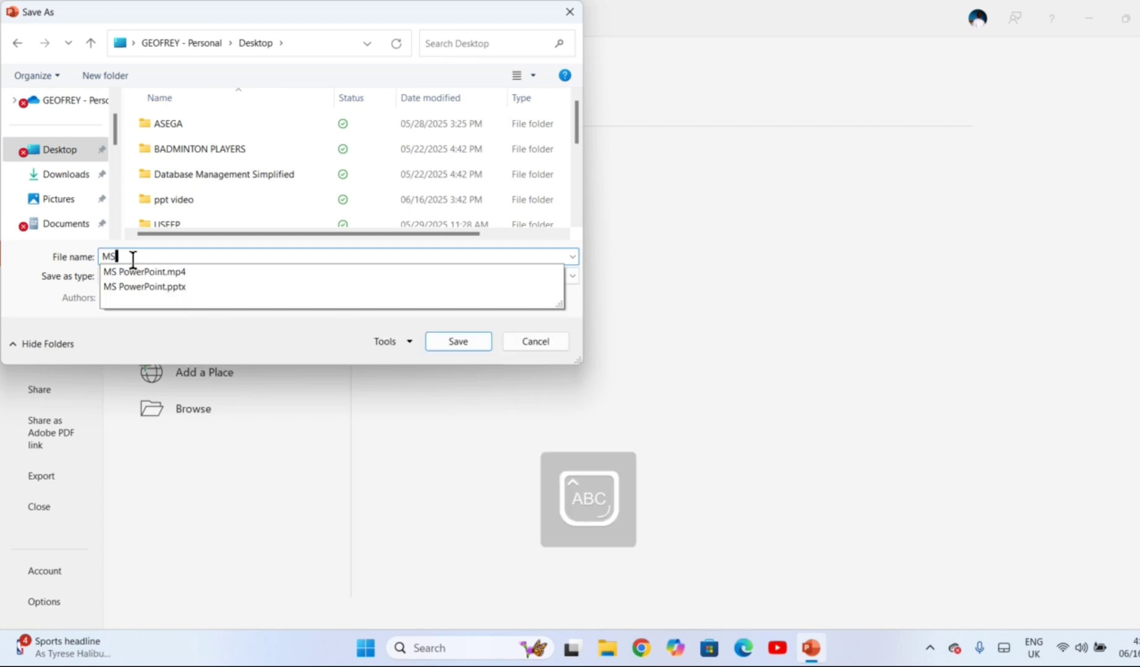
type("MC NAMAG")
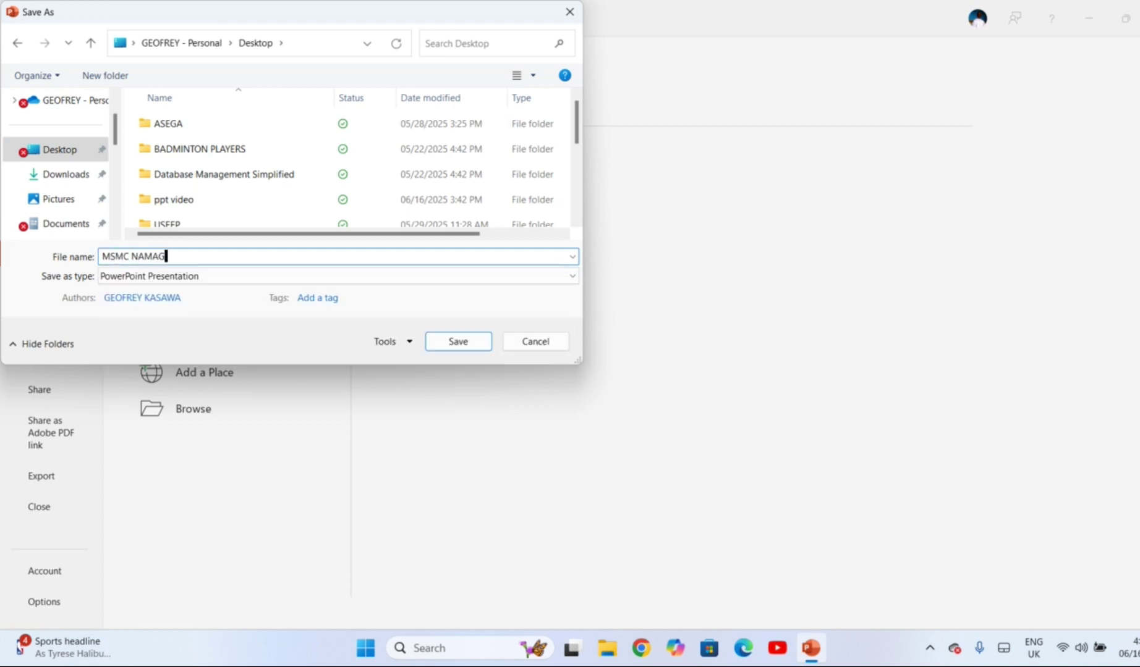
type("UNGA")
left_click(482, 346)
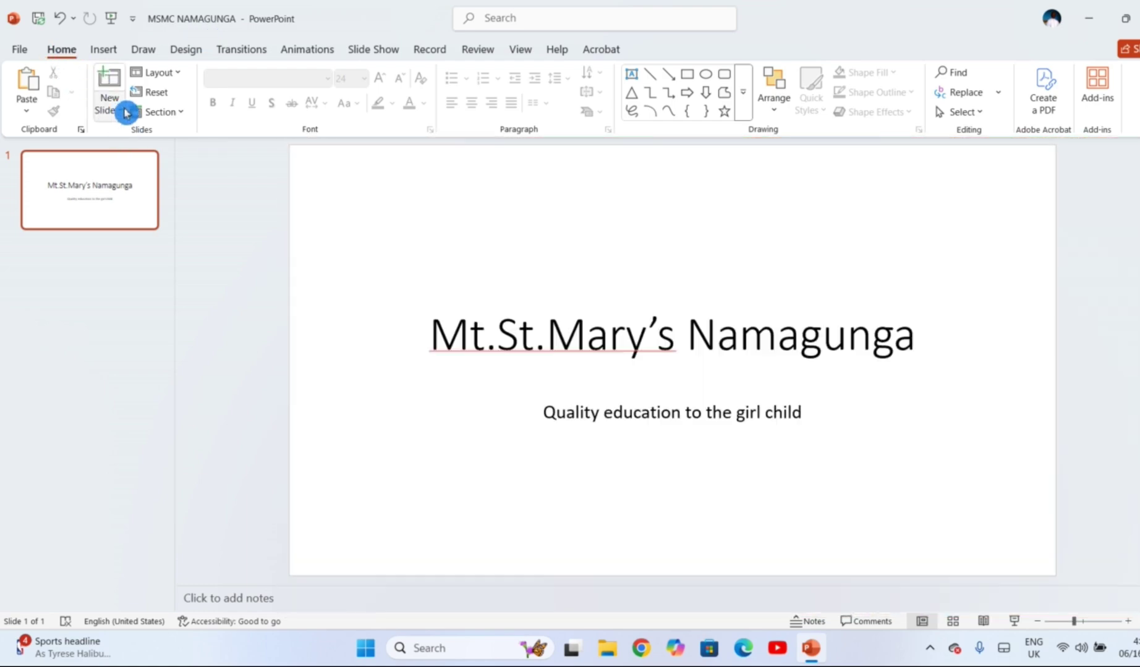
Insert a new Title and Content slide from the New Slide layouts
left_click(120, 112)
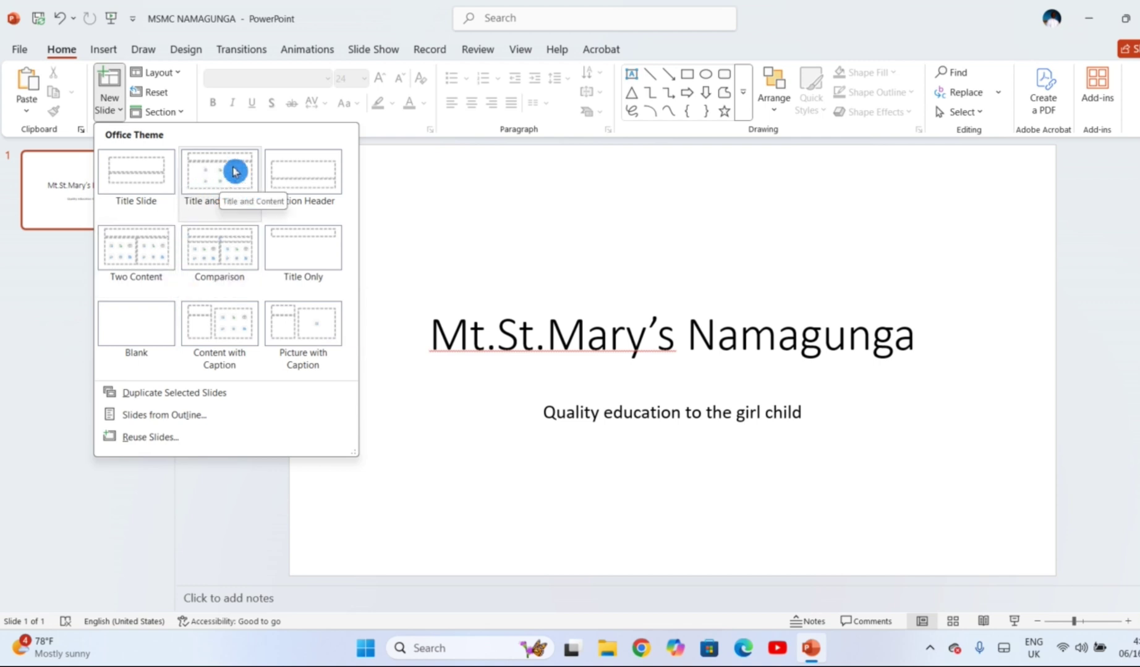
left_click(209, 182)
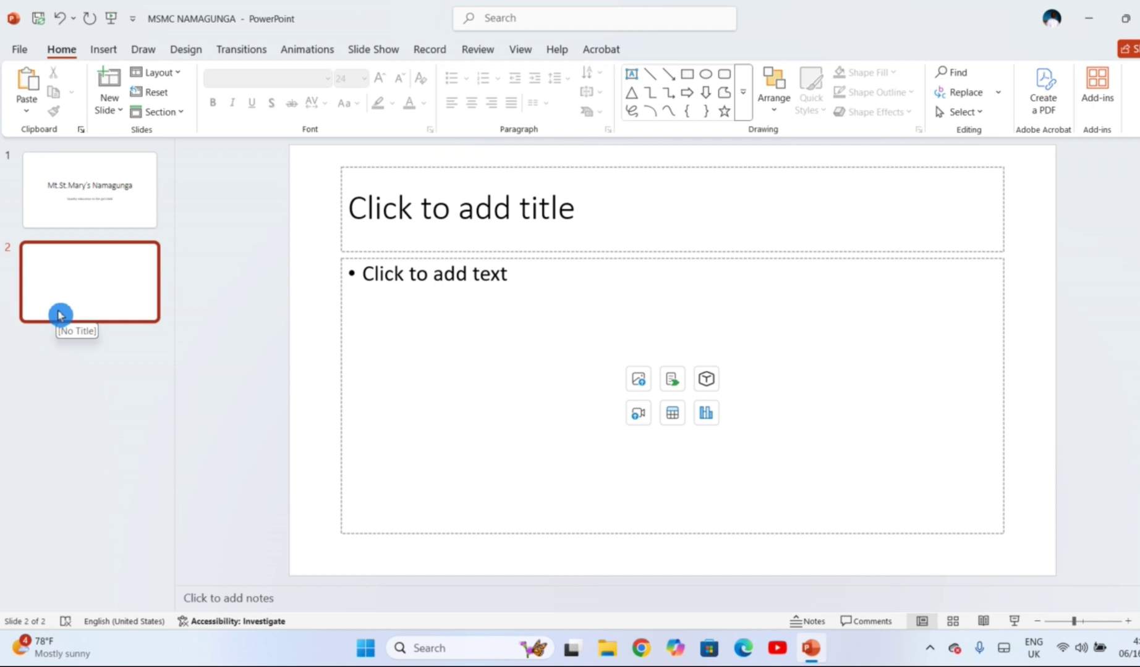
Title slide 2 'Background' with bullets on O and A levels and the 1942 founding
left_click(418, 227)
type("Background")
left_click(509, 298)
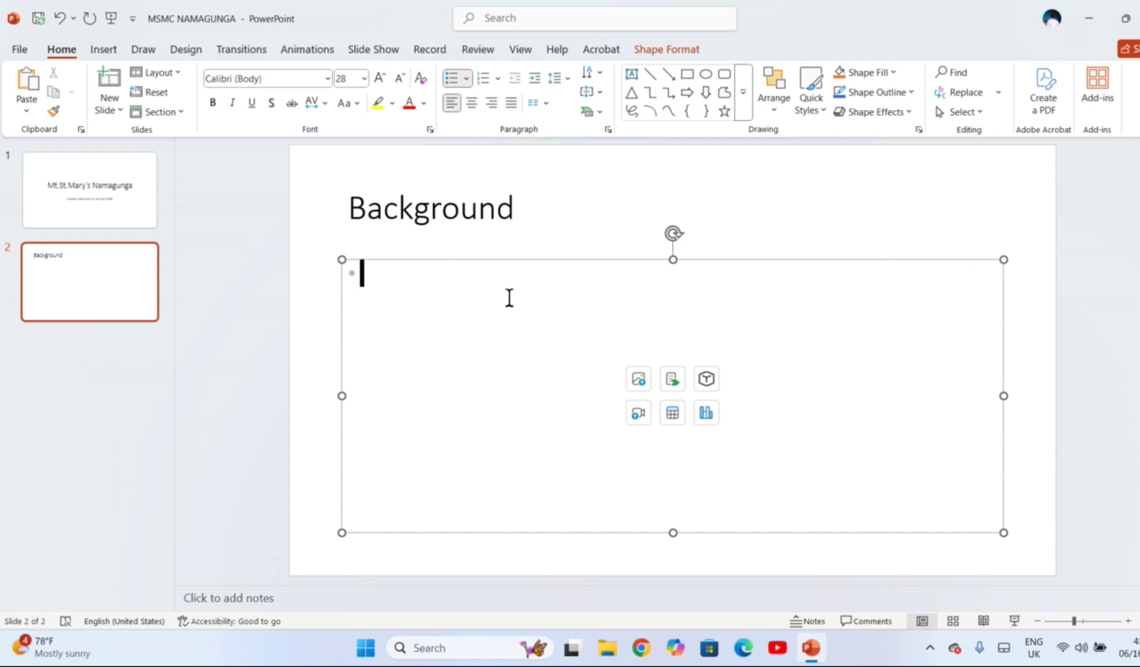
type("G")
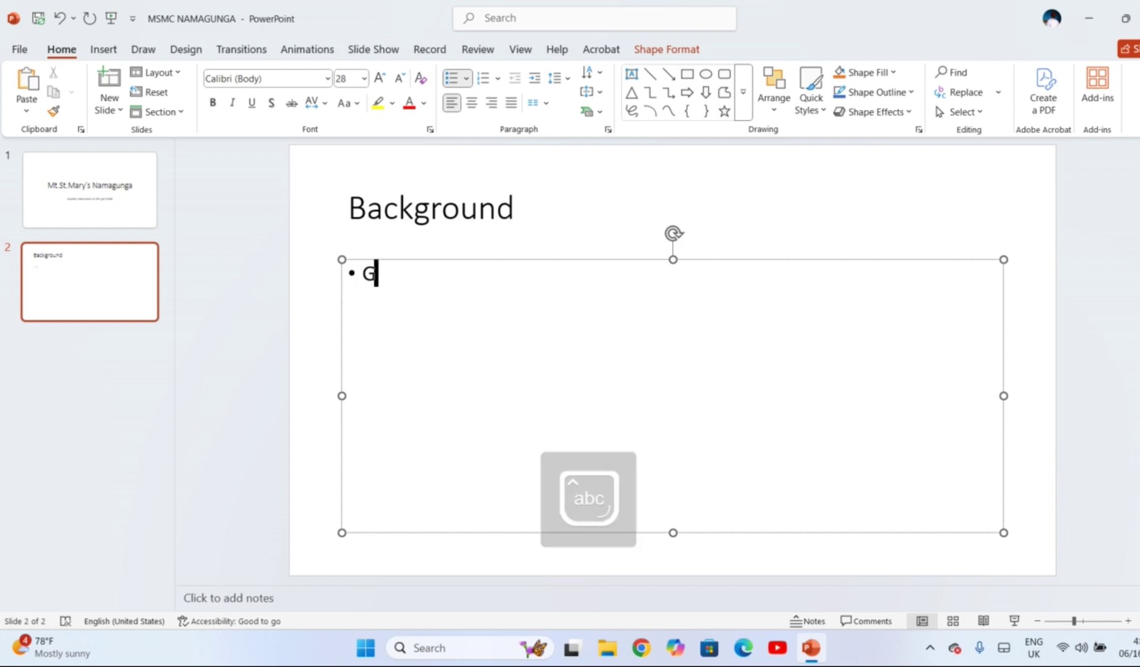
type("irls school for O")
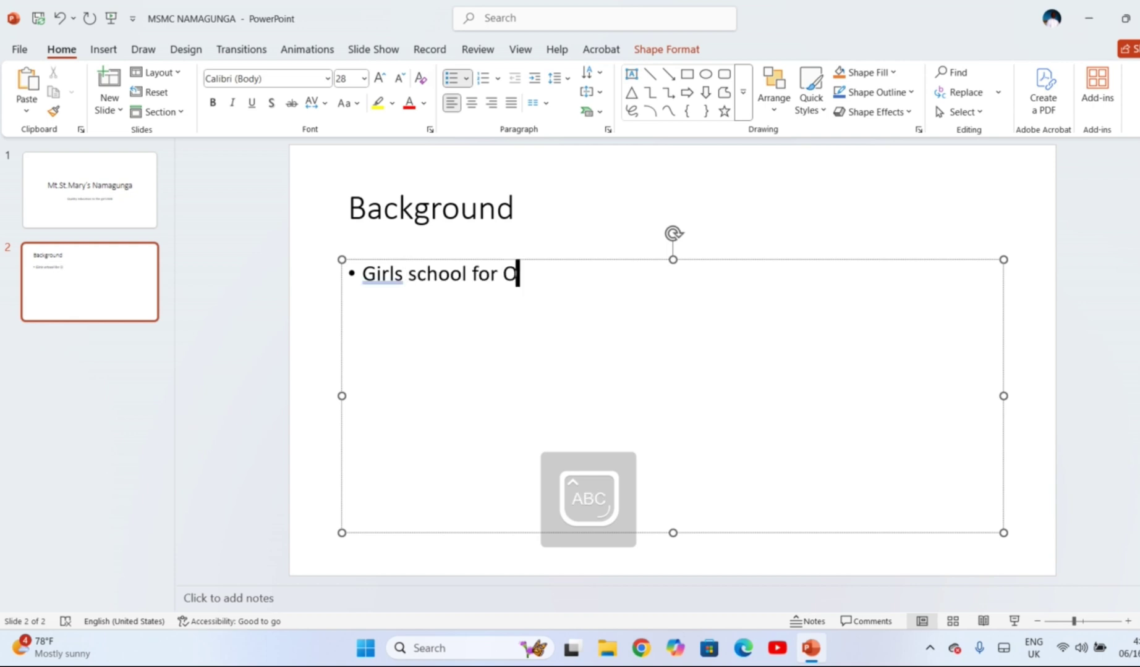
type(" and A")
type(" and A levels")
key("Return")
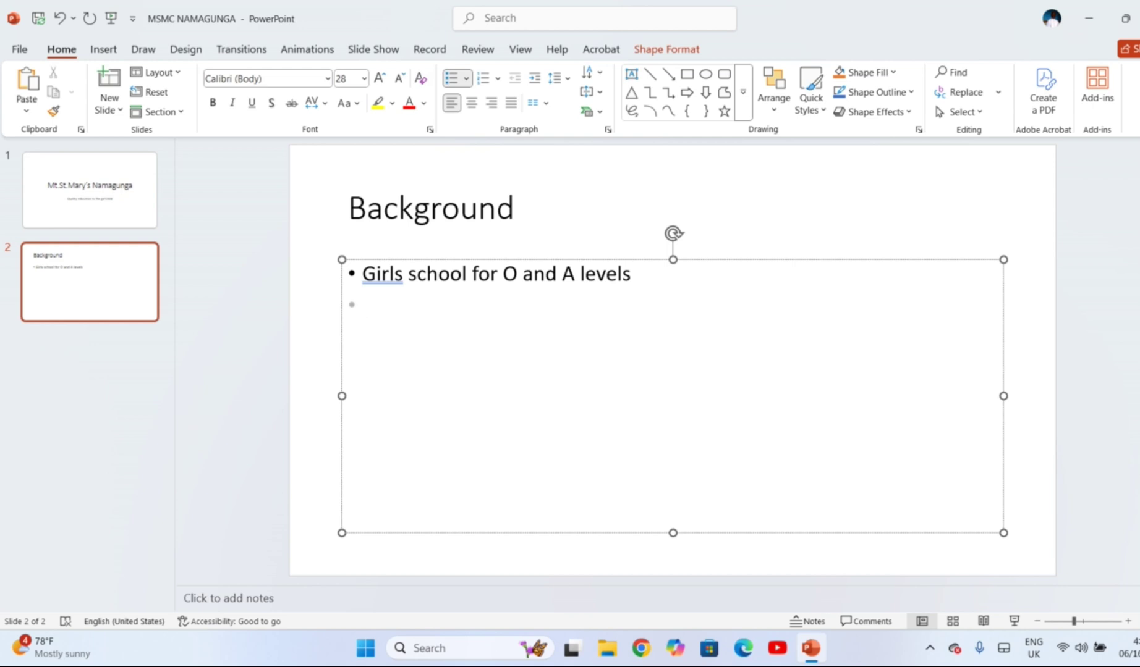
type("Founded in 1942")
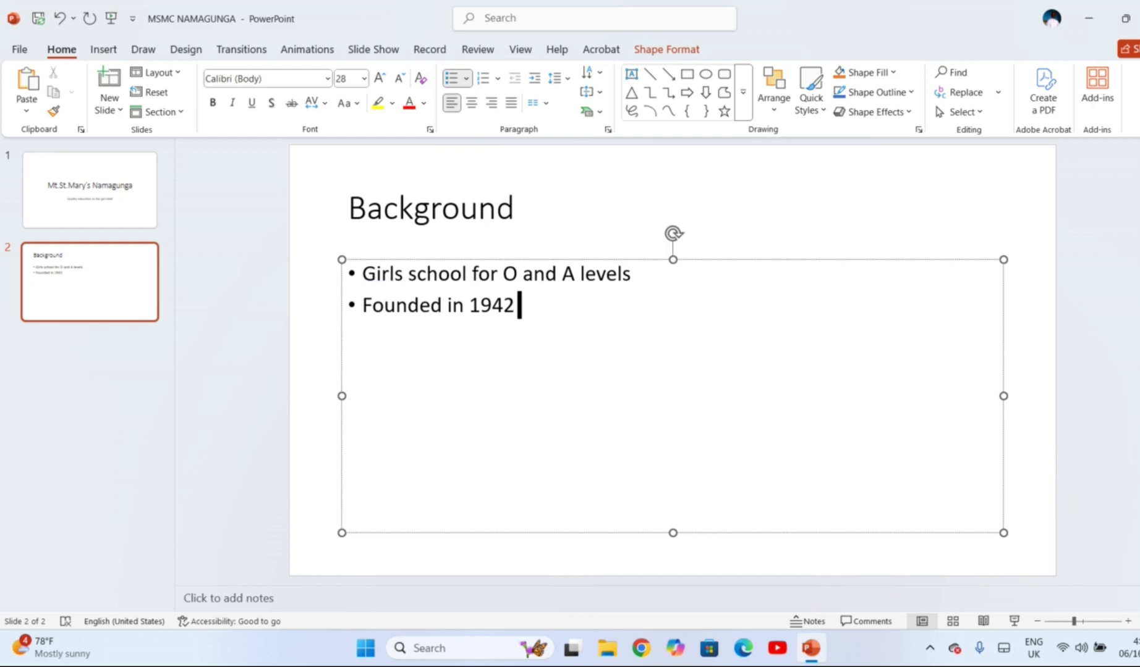
type(" by mother kevin")
Add bullets on starting with 12 students and the 1946 opening with 65 students
key("Return")
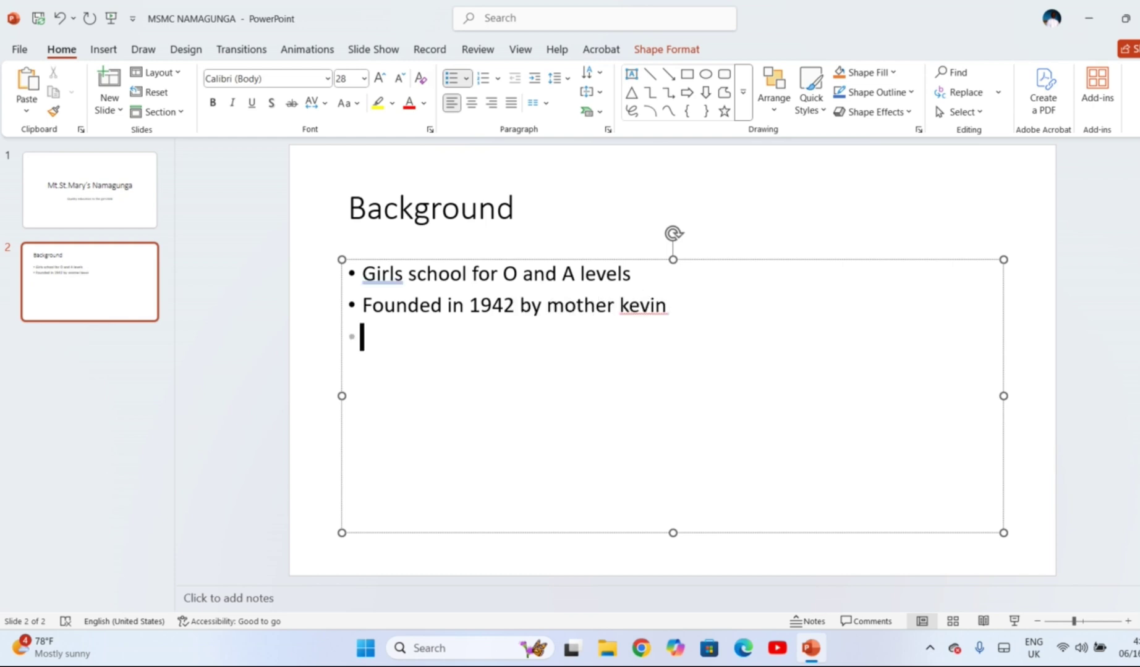
type("stted with only 12 students")
key("Return")
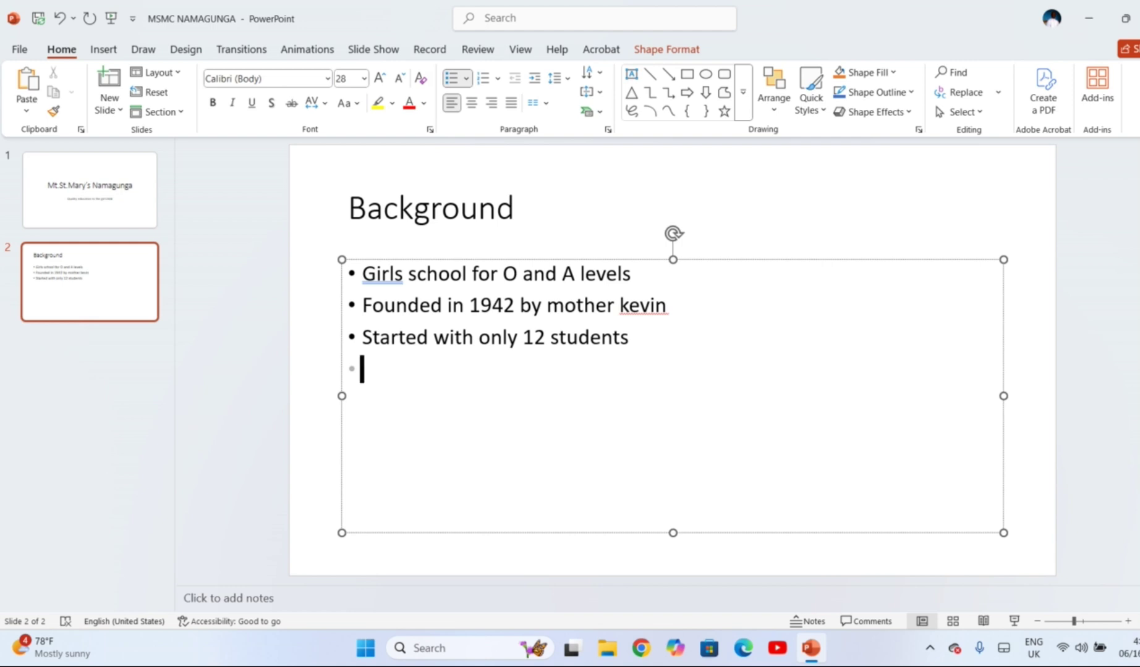
key("Caps_Lock")
type("It was offic")
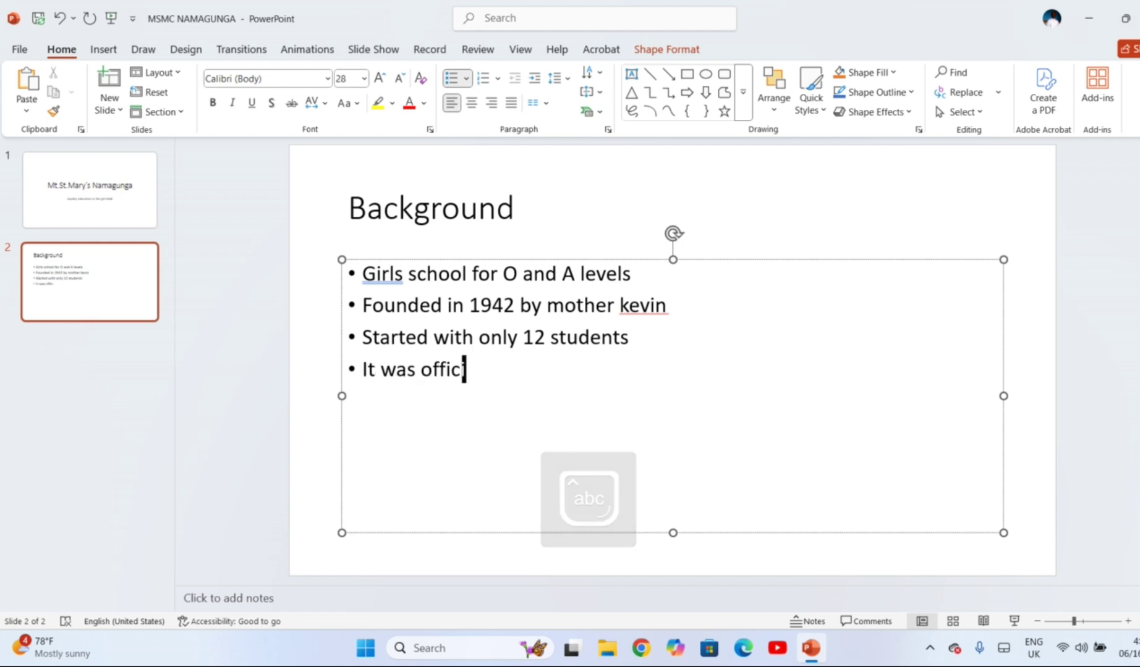
type("ially opened in 1946 with 65 students as the first girls school in Uganda")
left_click(746, 239)
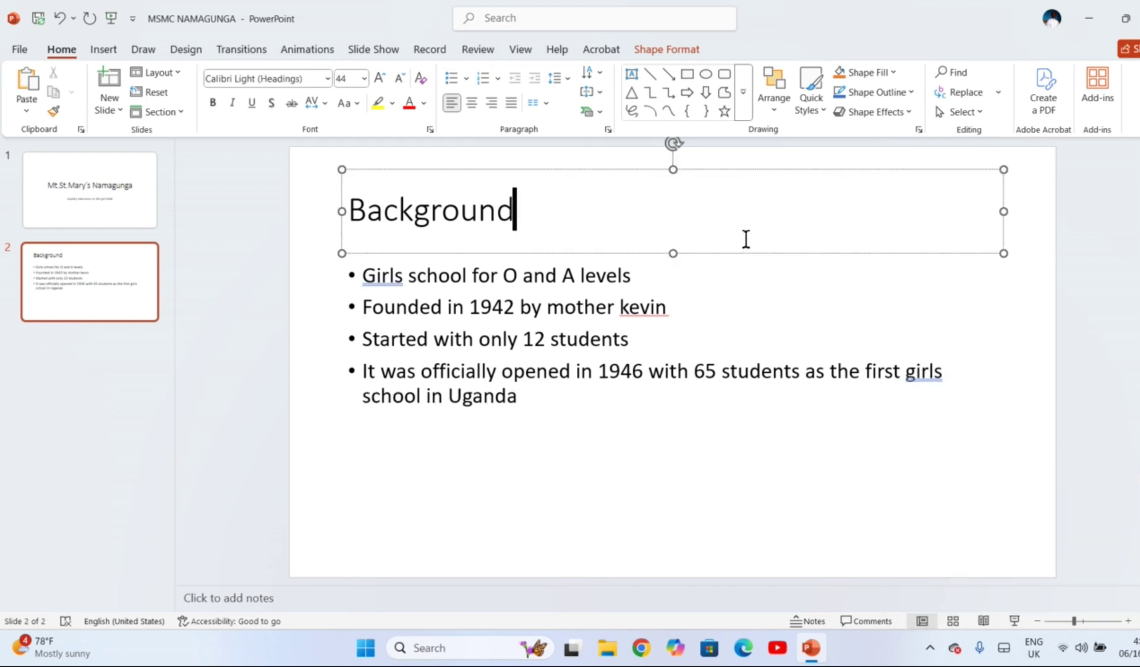
left_click(389, 275)
left_click(399, 530)
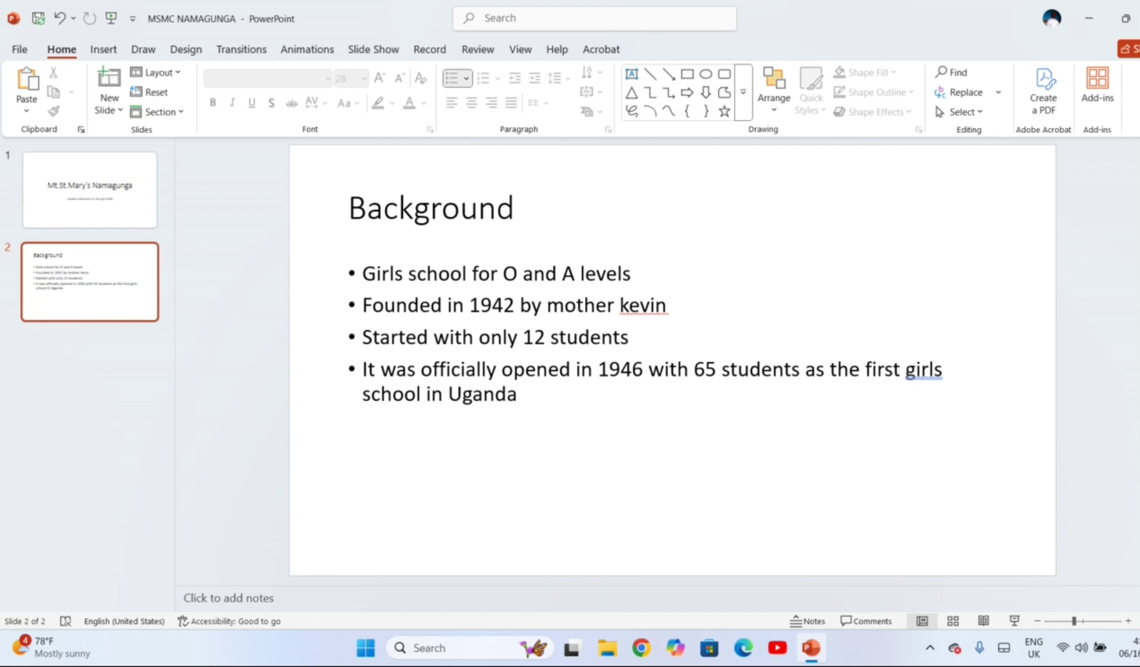
Open 'PRESENTATION SOFTWARE LESSON 1.pptx' from the Desktop
left_click(24, 54)
left_click(59, 157)
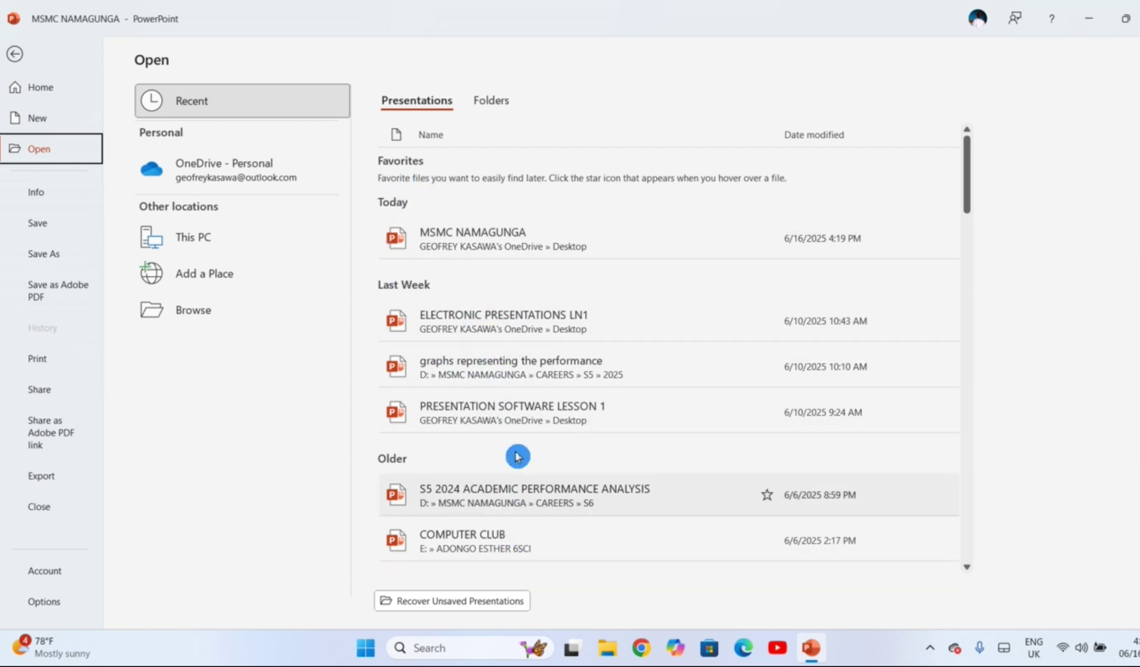
left_click(209, 321)
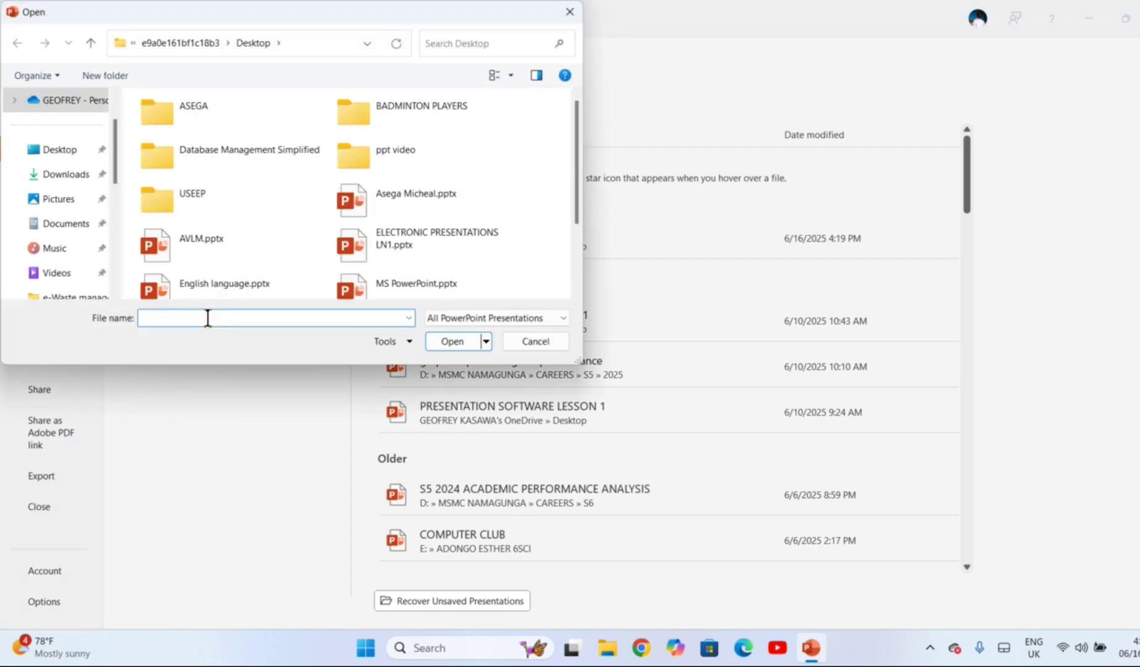
left_click_drag(581, 168, 584, 210)
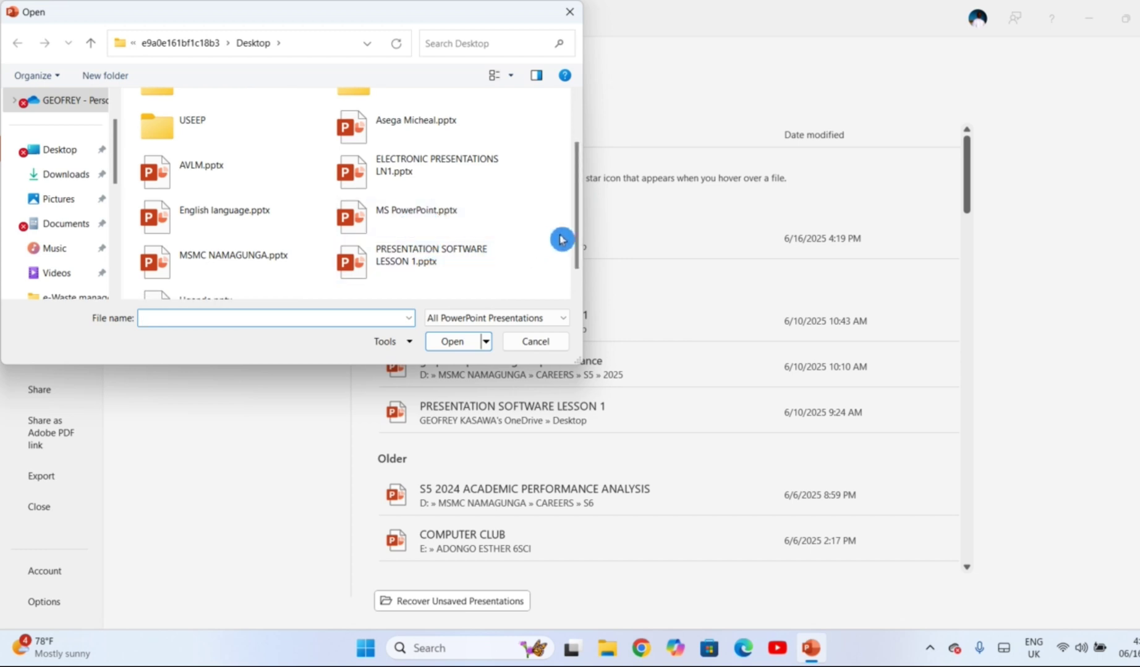
left_click(430, 266)
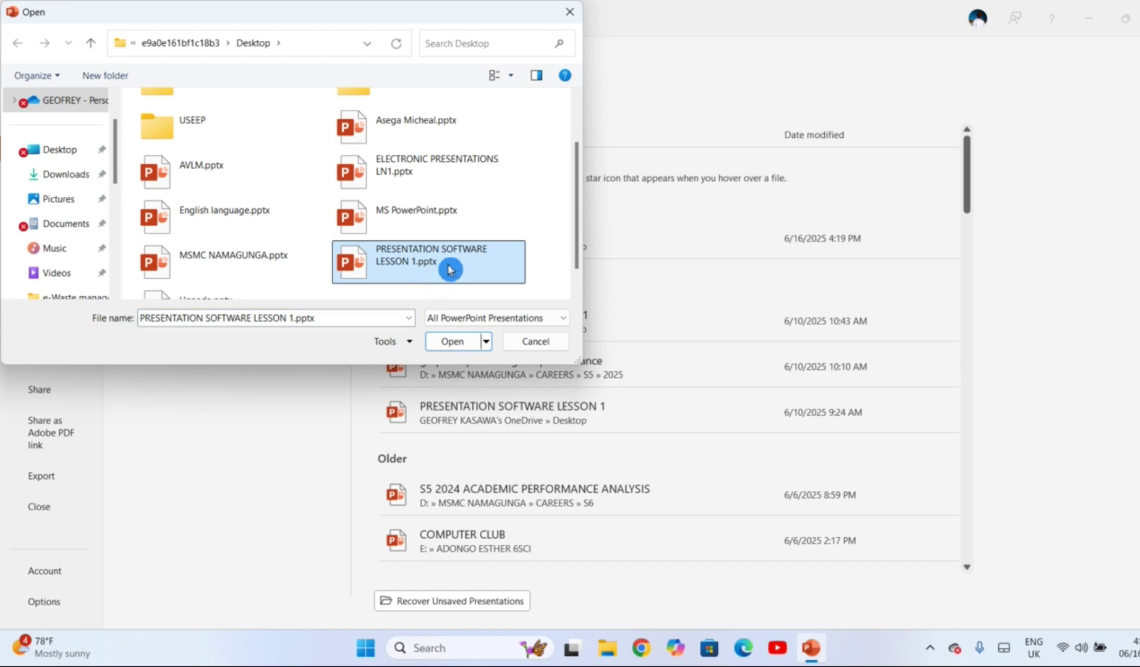
left_click(449, 346)
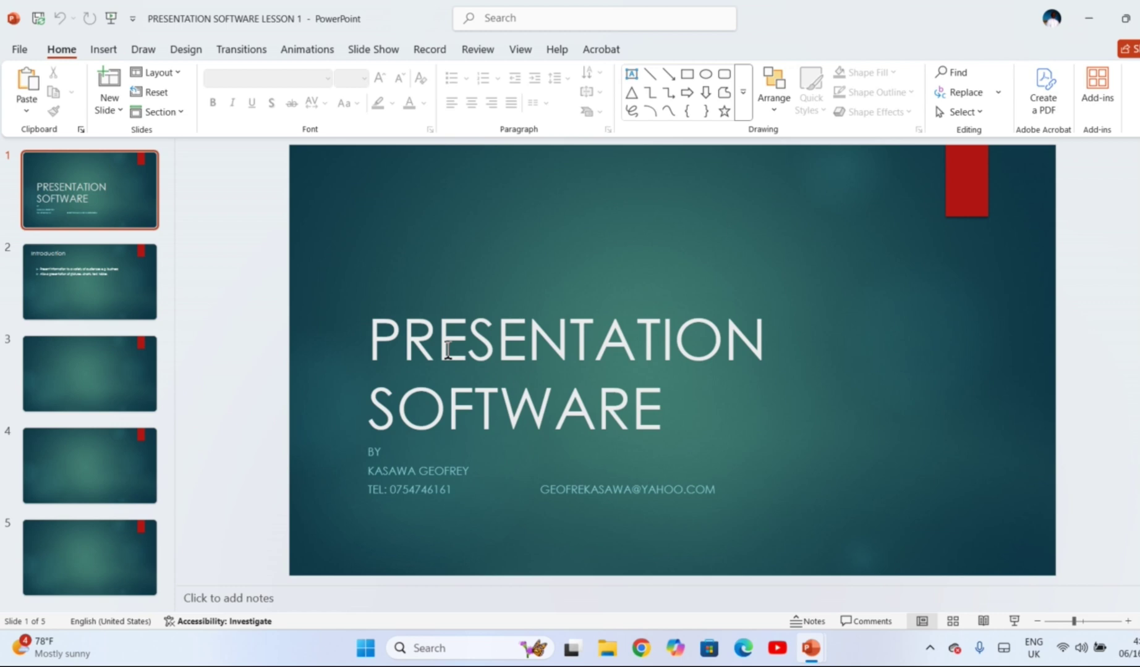
Review the title, Introduction and empty slides, then bring up slide 3's context menu
left_click(118, 378)
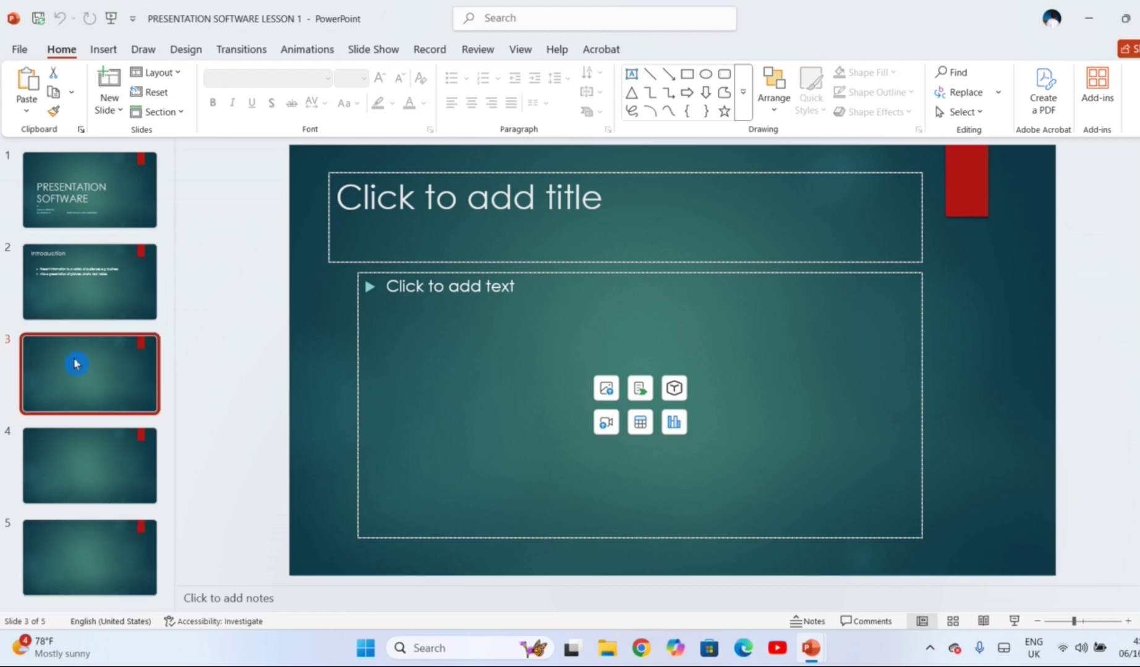
left_click(79, 267)
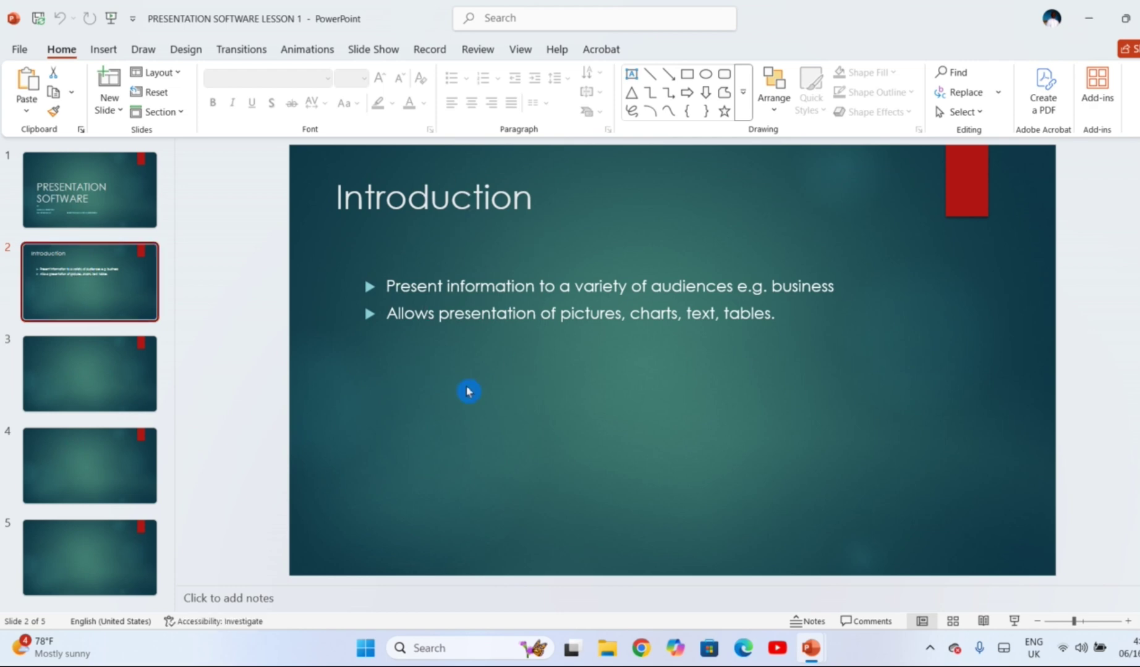
left_click(102, 261)
left_click(90, 178)
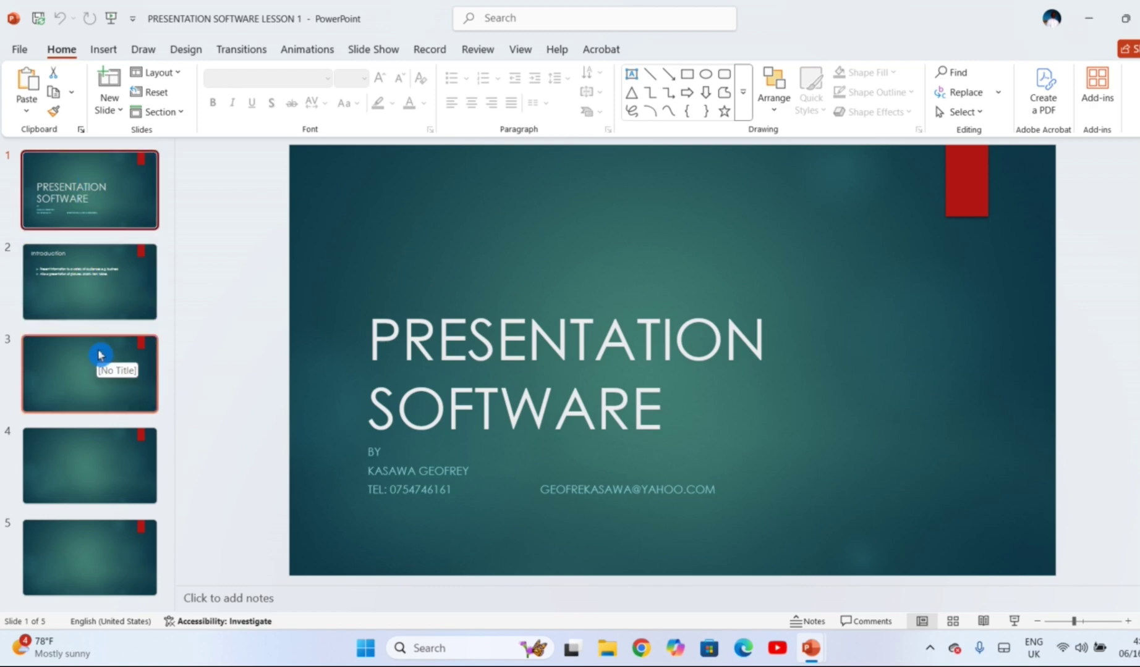
left_click(95, 375)
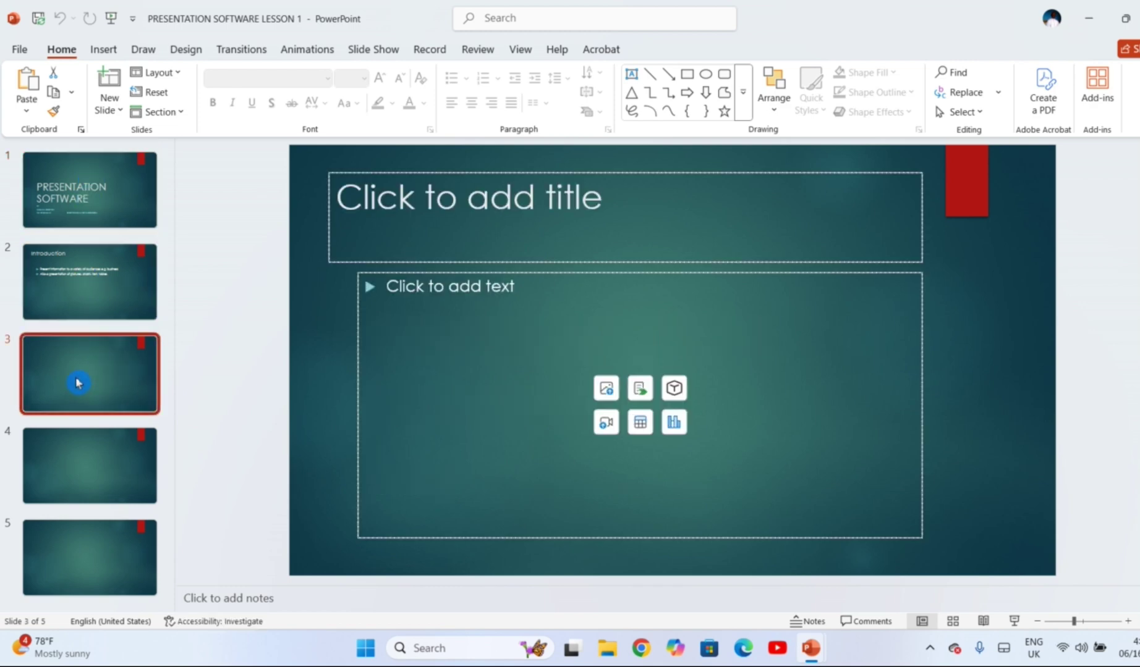
right_click(78, 383)
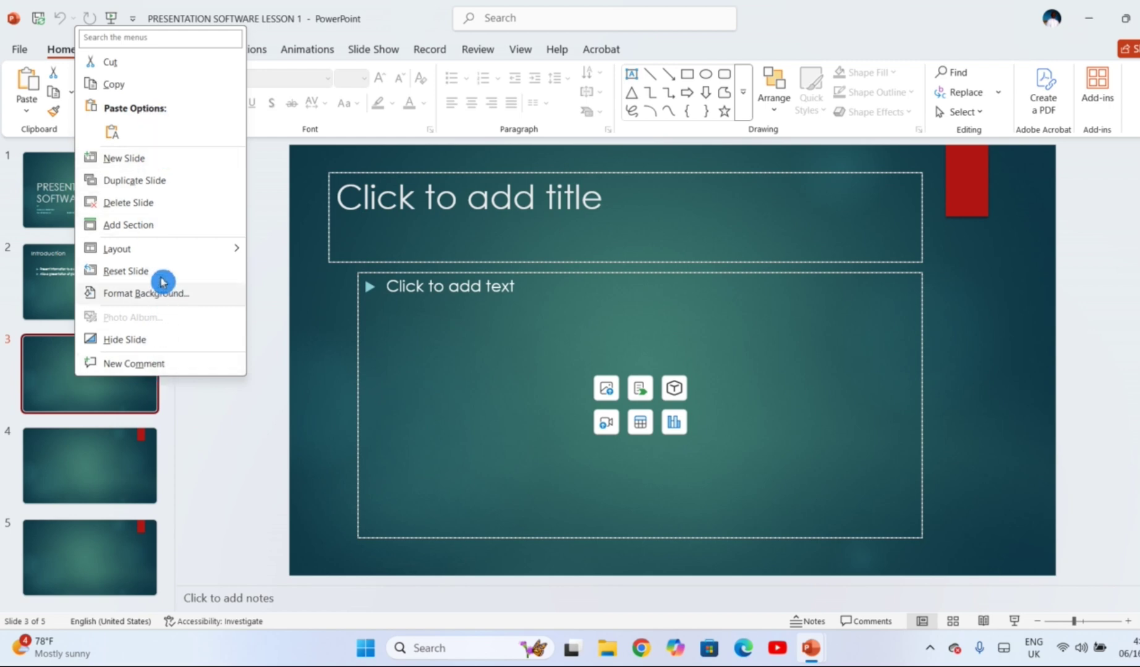
Delete the three empty slides one by one with Delete Slide
left_click(159, 204)
right_click(97, 371)
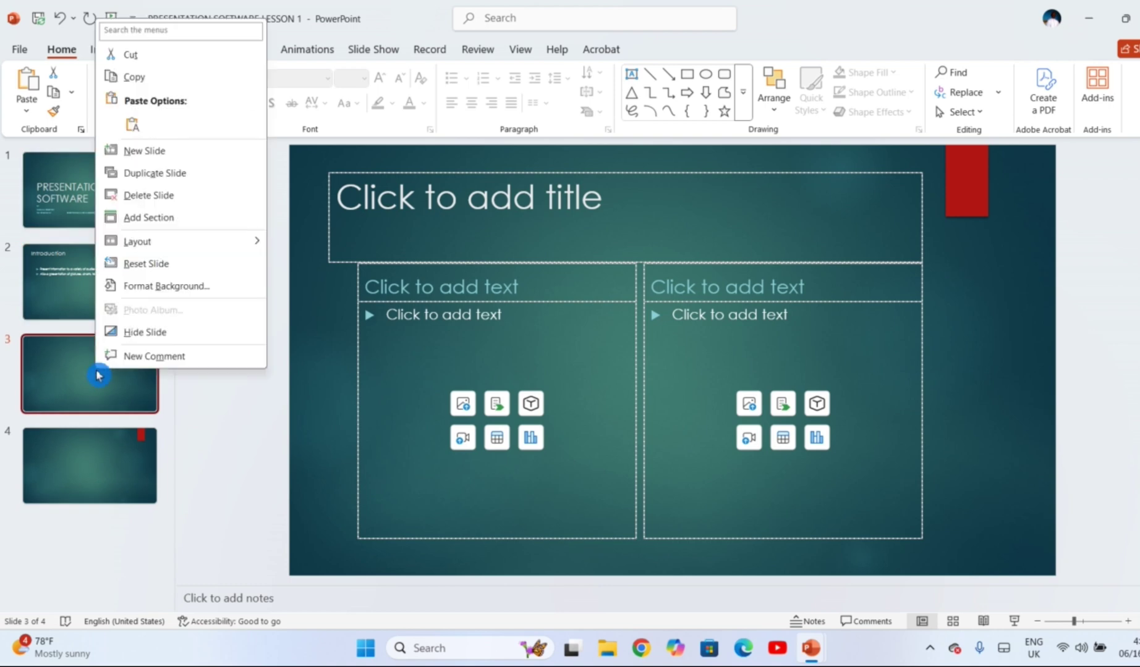
left_click(156, 196)
right_click(135, 350)
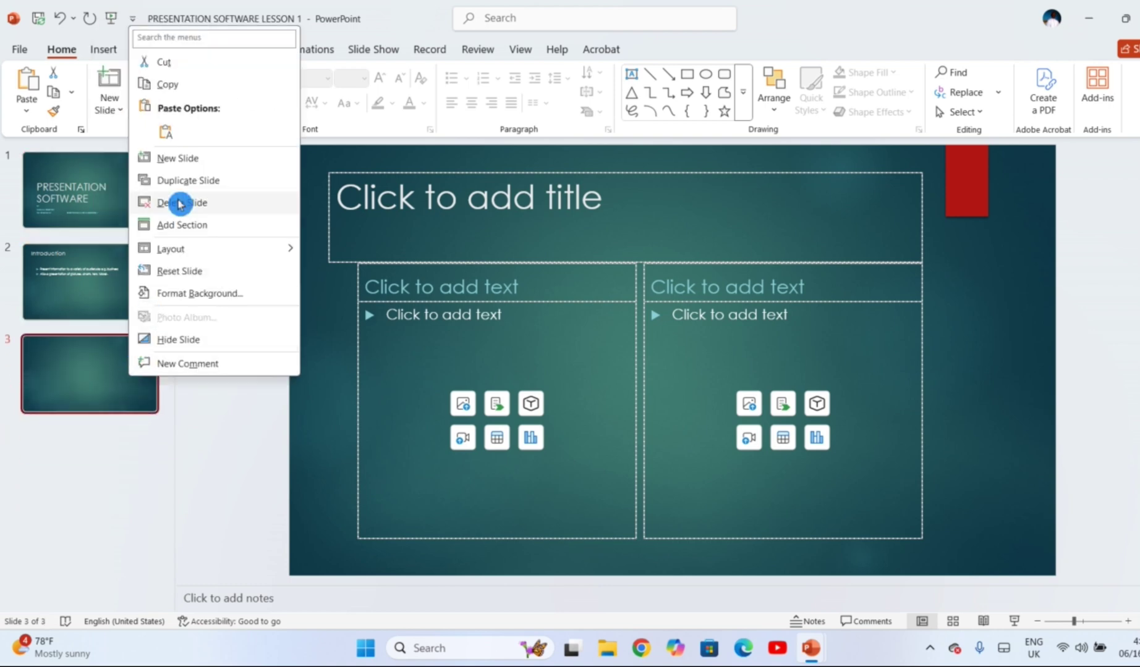
left_click(154, 204)
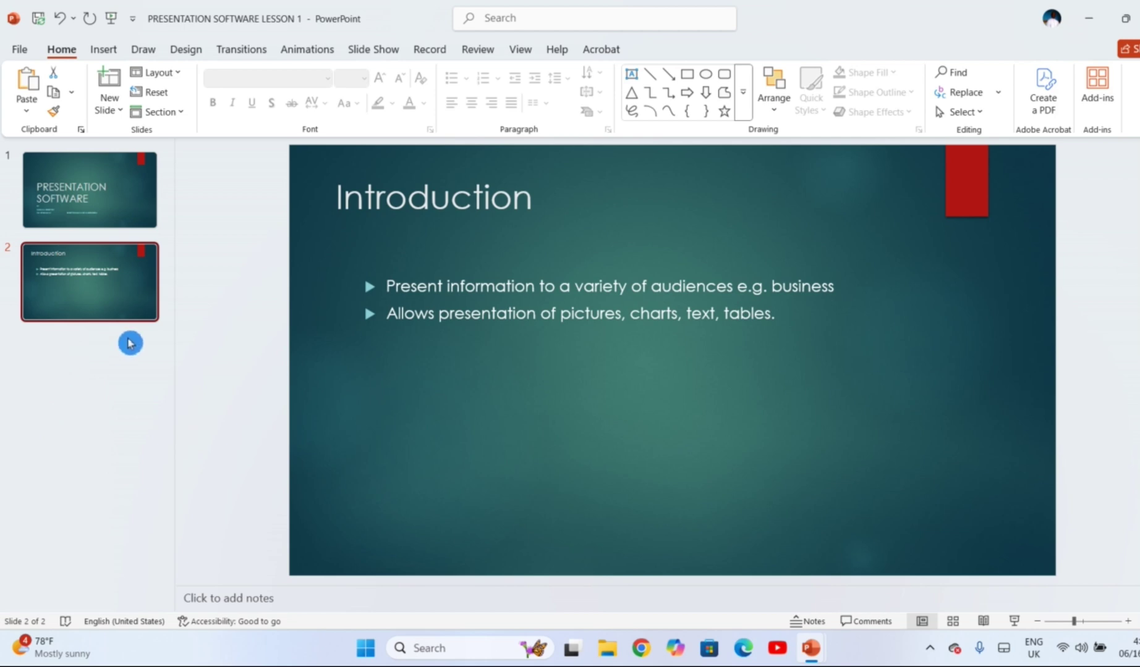
Save the trimmed lesson presentation from the Quick Access Toolbar
left_click(41, 23)
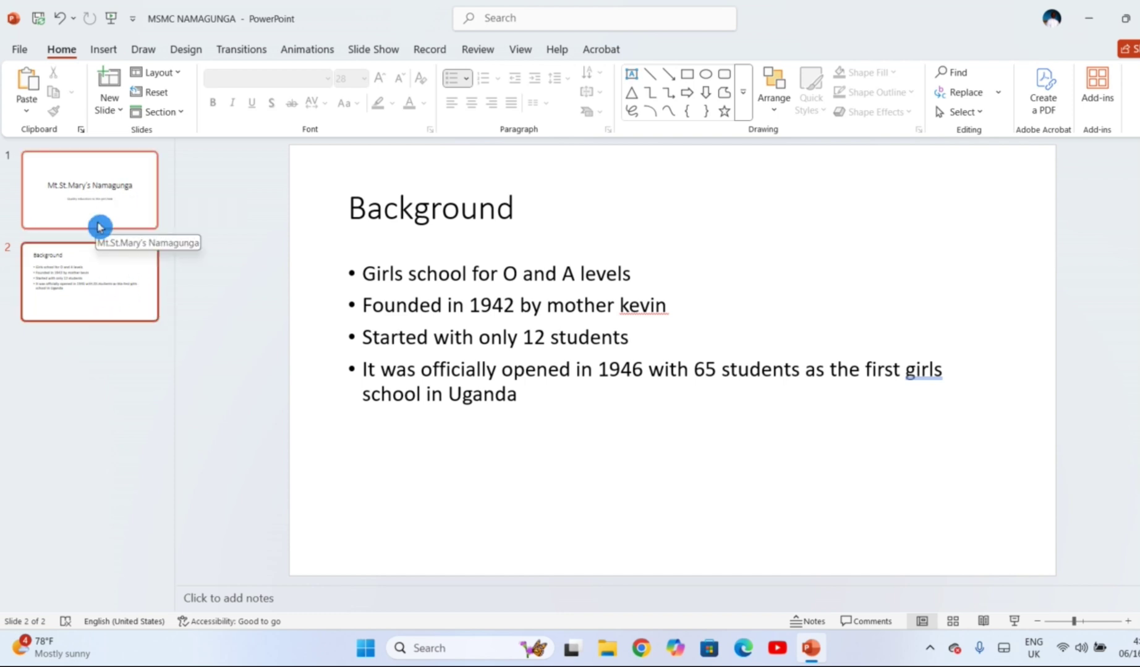
Insert a new blank slide after the title slide, then delete it
left_click(104, 195)
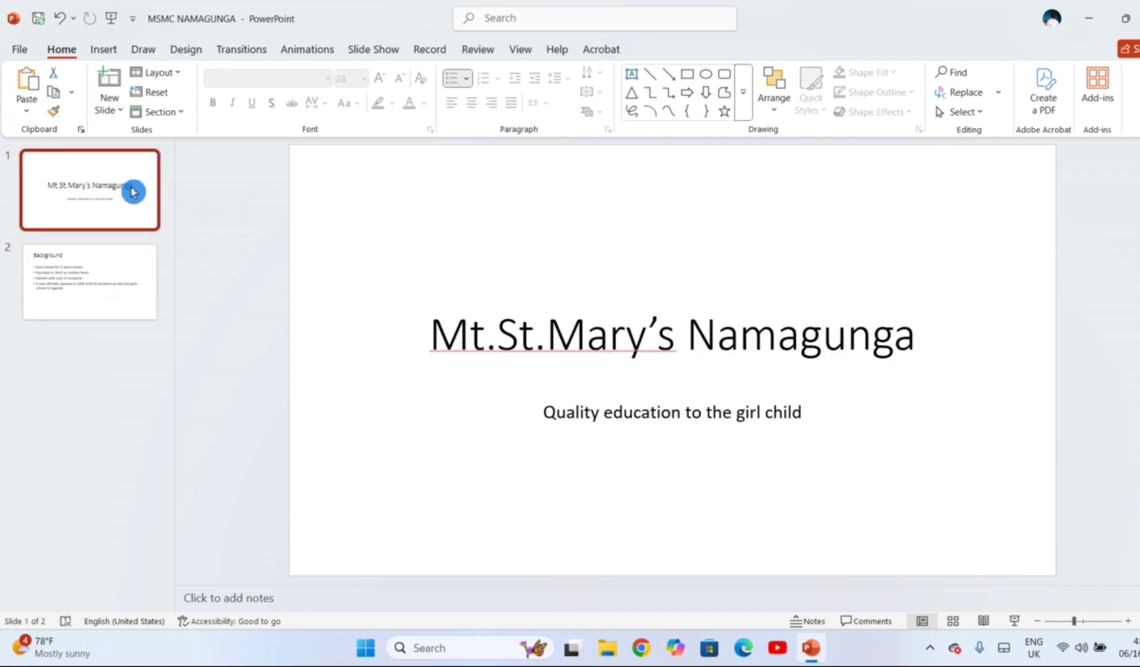
right_click(115, 179)
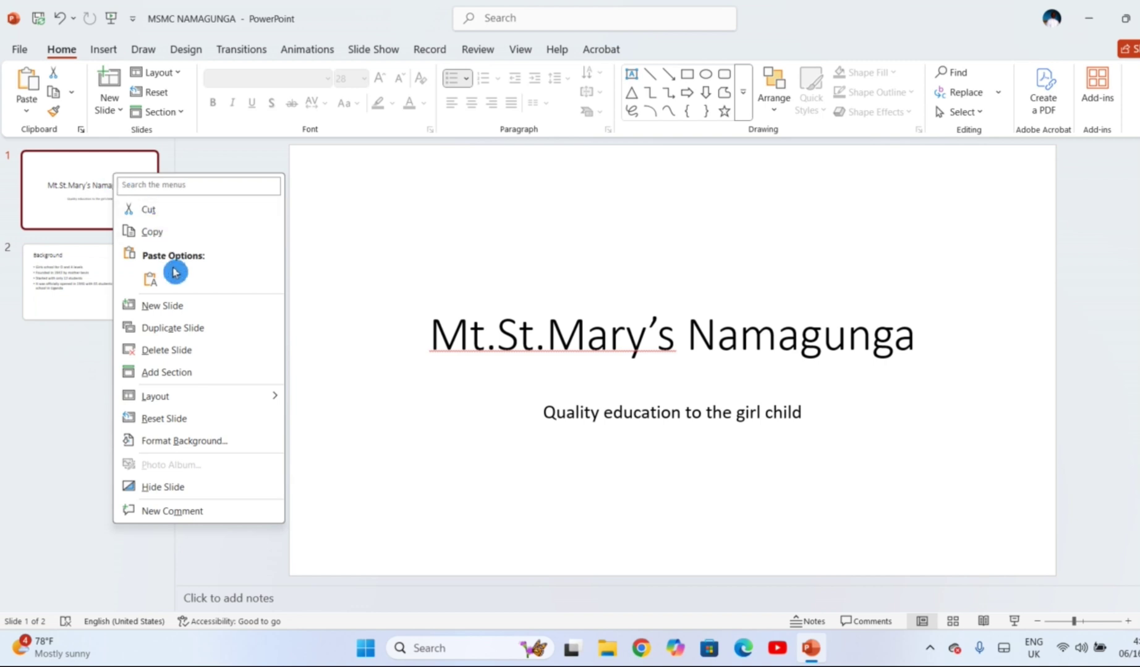
left_click(180, 318)
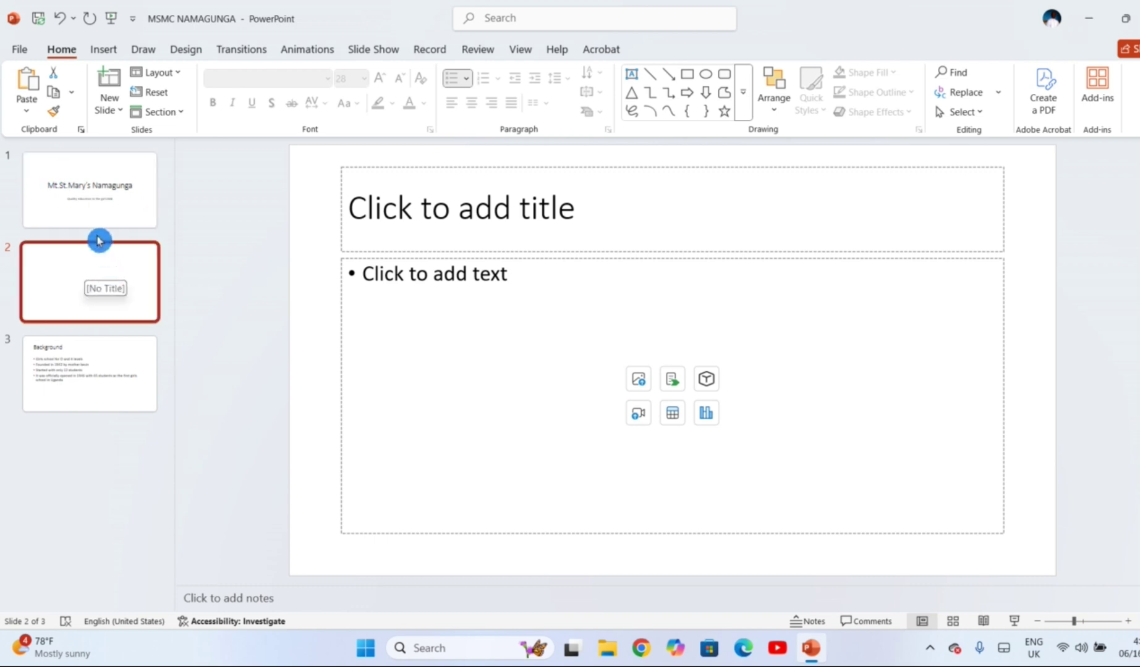
right_click(96, 286)
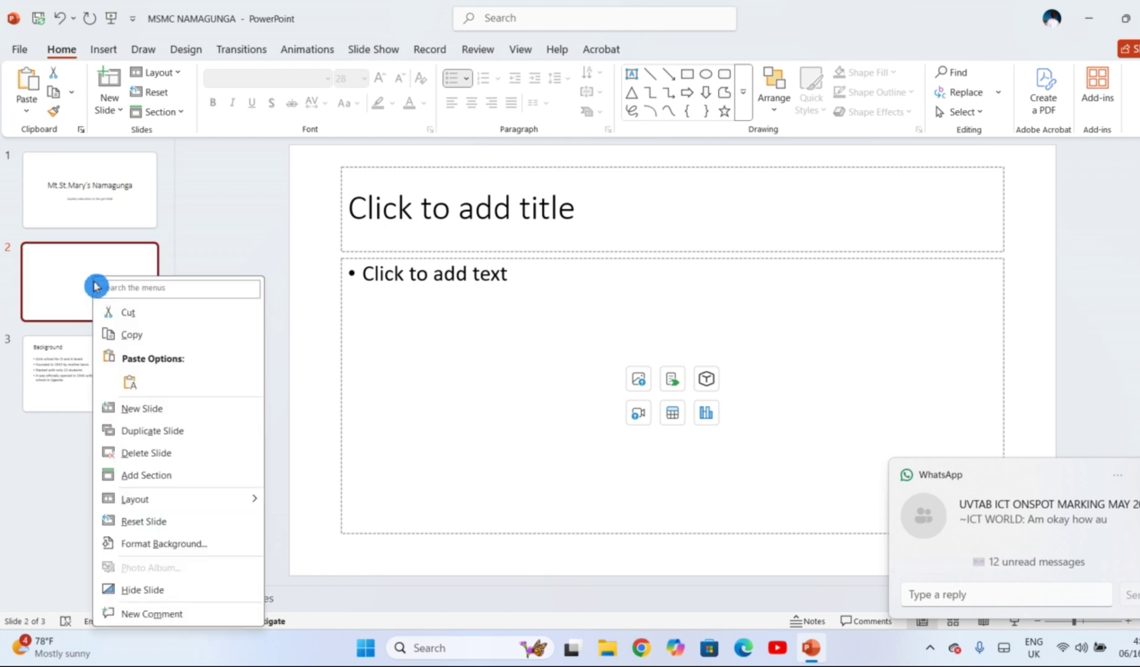
left_click(159, 453)
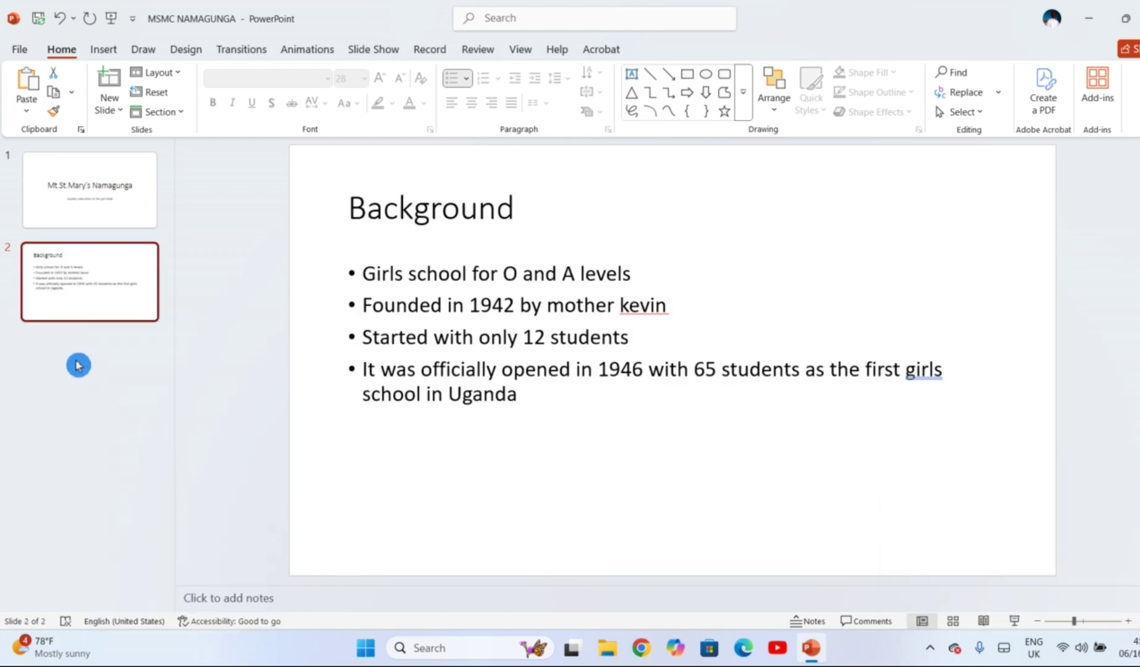
Insert the blank Title and Content slide again as slide 2, after the title slide
right_click(74, 356)
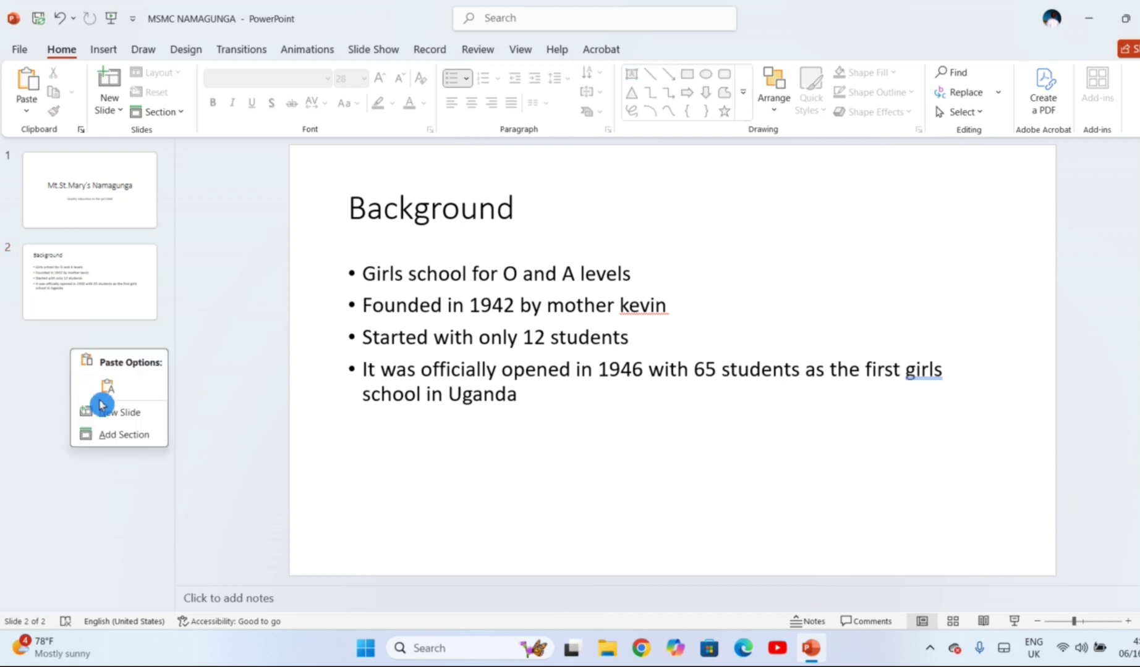
left_click(49, 382)
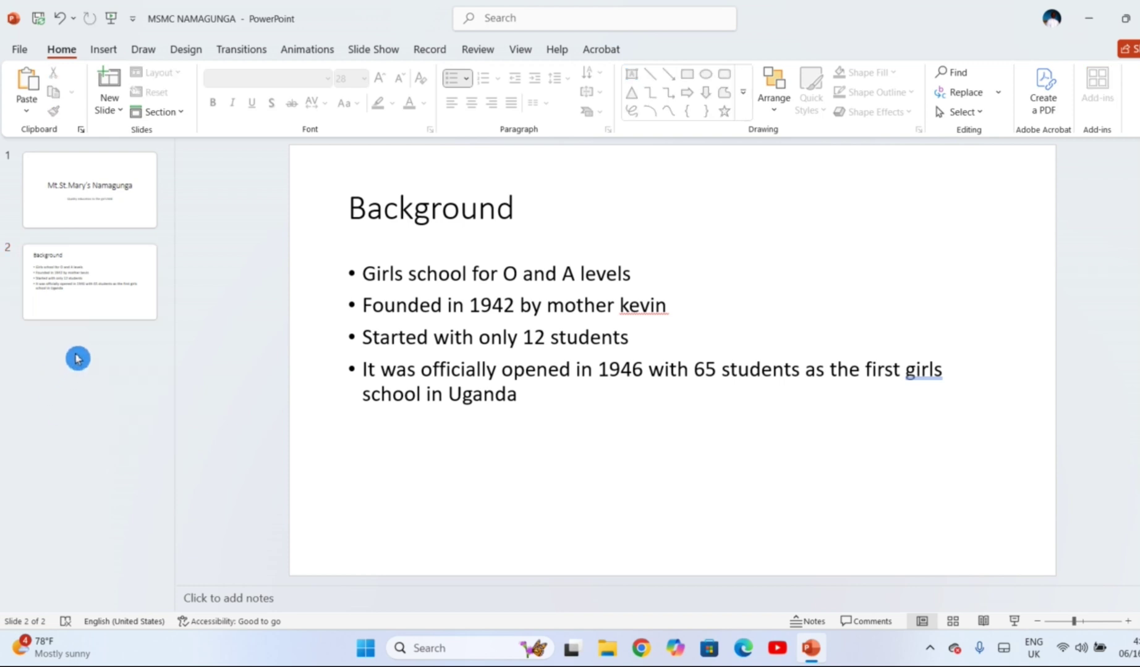
right_click(76, 353)
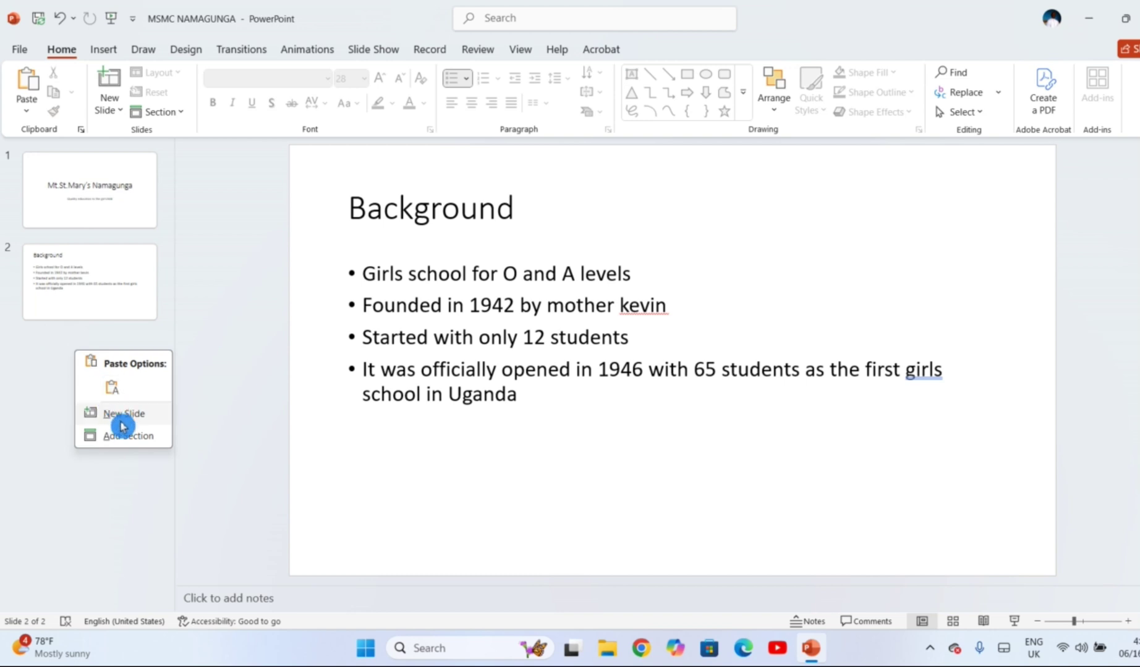
right_click(96, 242)
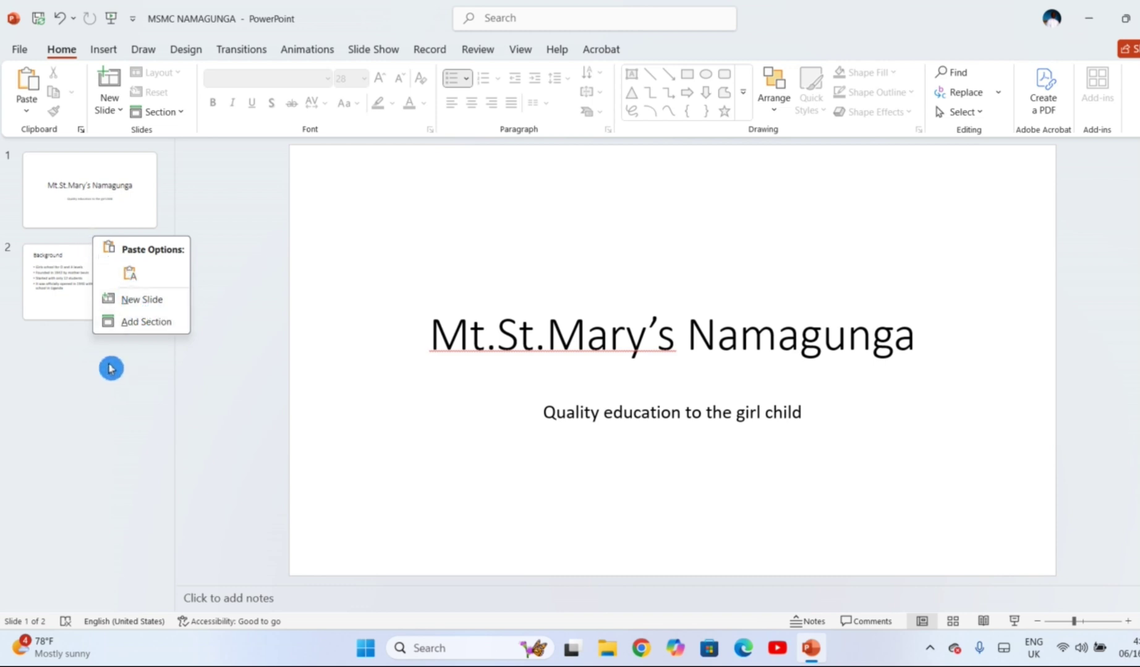
left_click(142, 300)
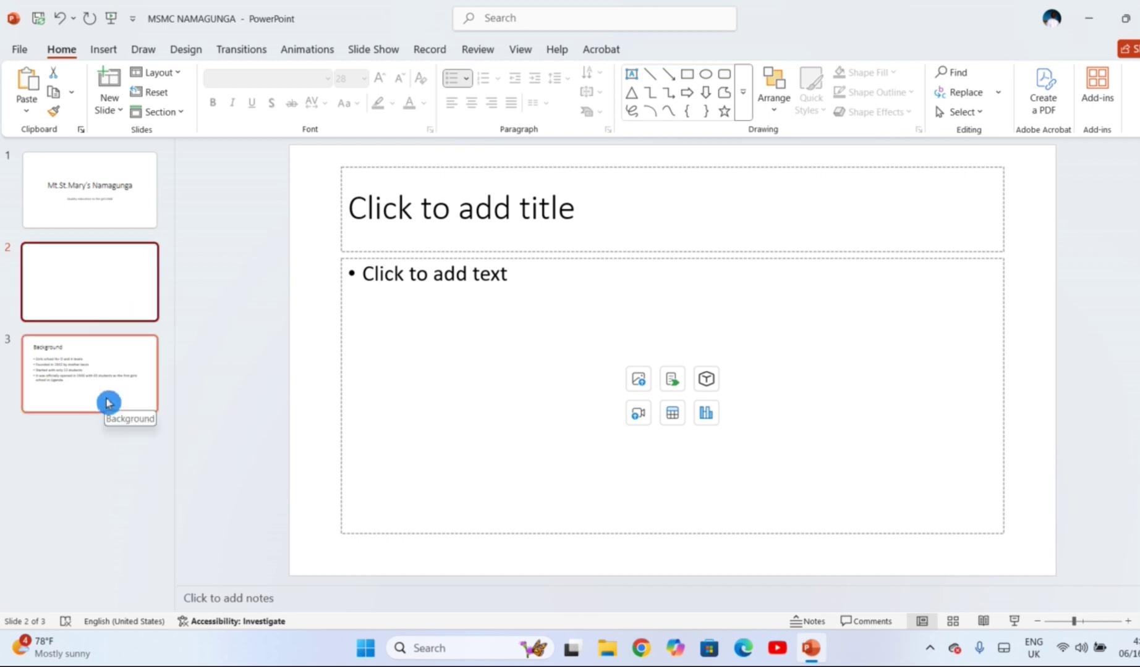
Duplicate the Background slide, then delete the duplicate and the blank second slide
right_click(72, 372)
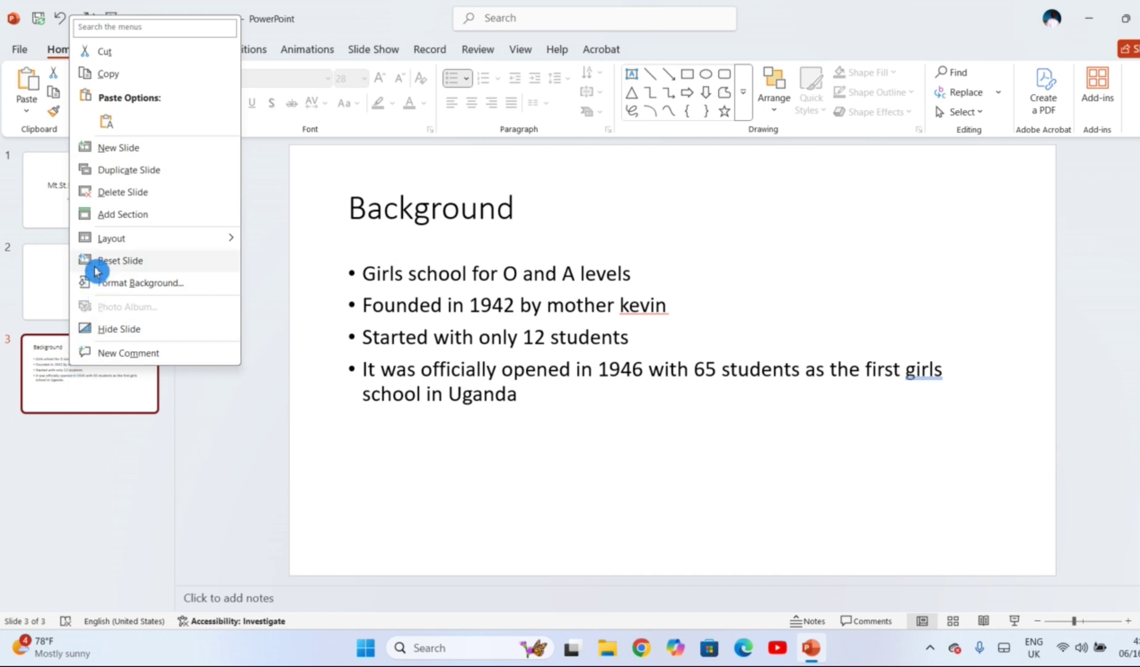
left_click(132, 174)
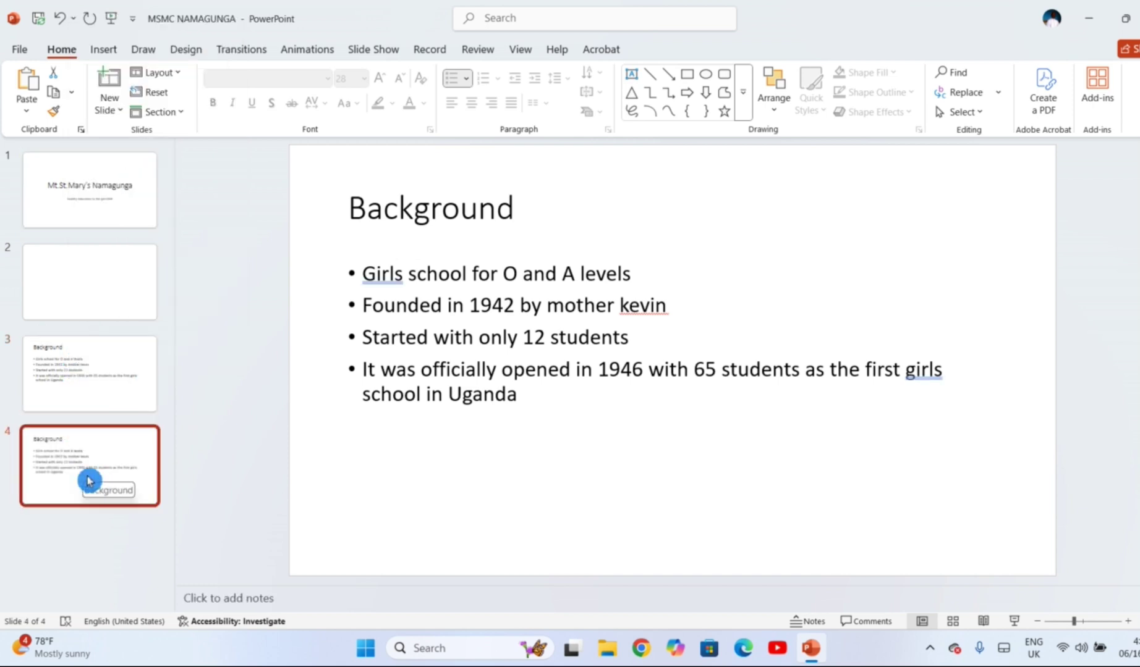
left_click(86, 406)
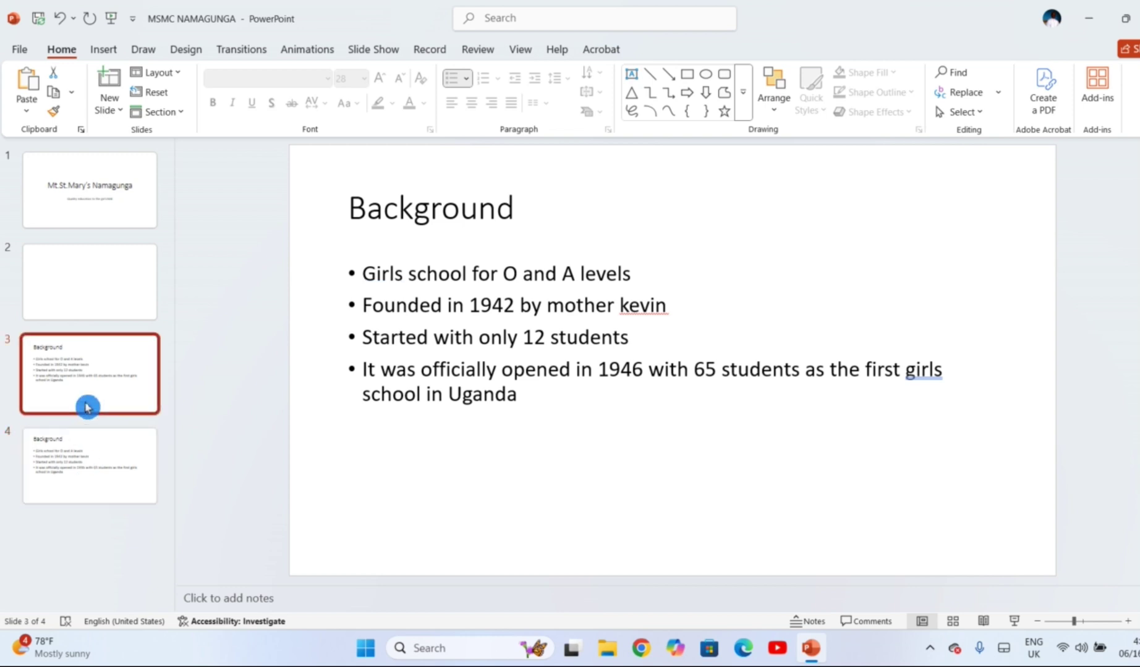
left_click(82, 463)
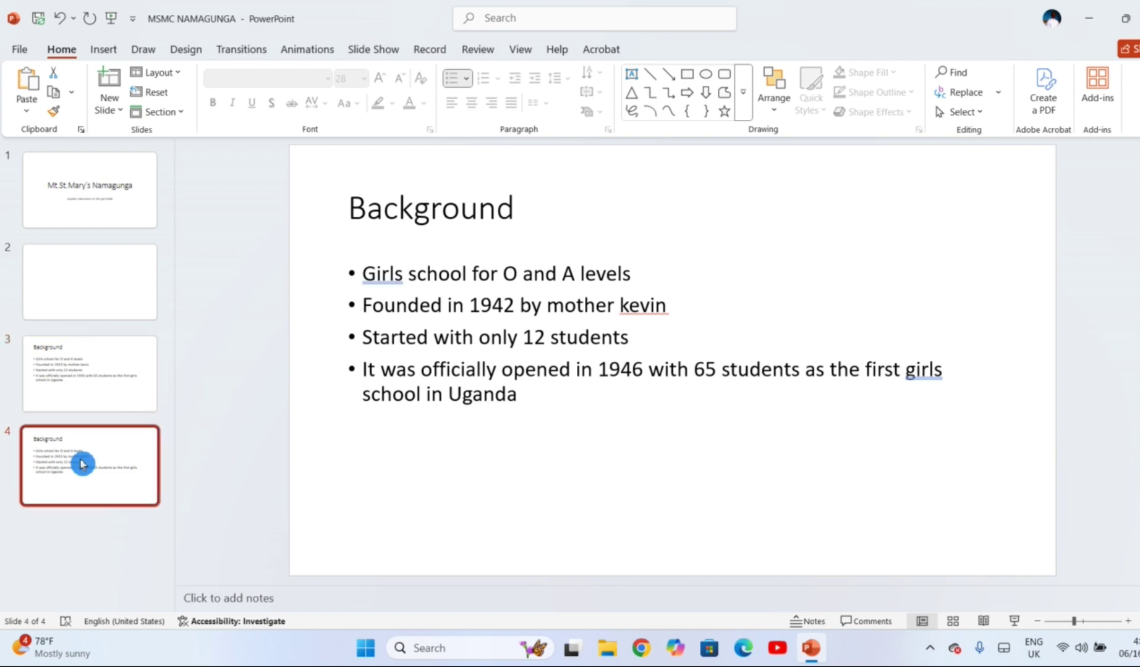
right_click(82, 463)
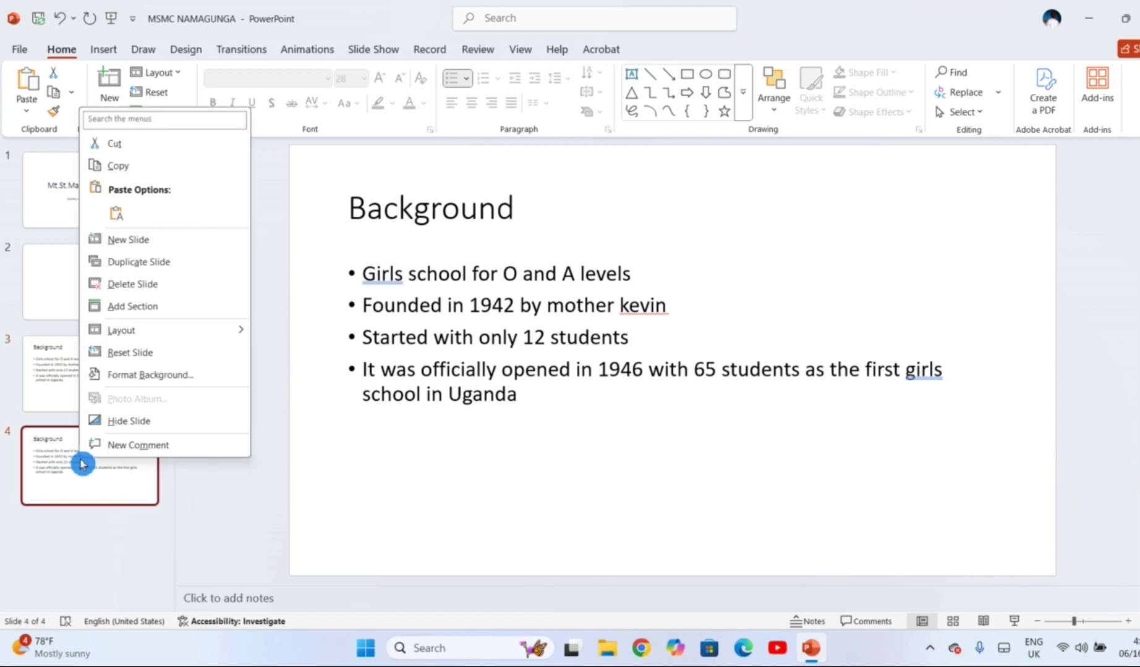
left_click(121, 281)
right_click(120, 275)
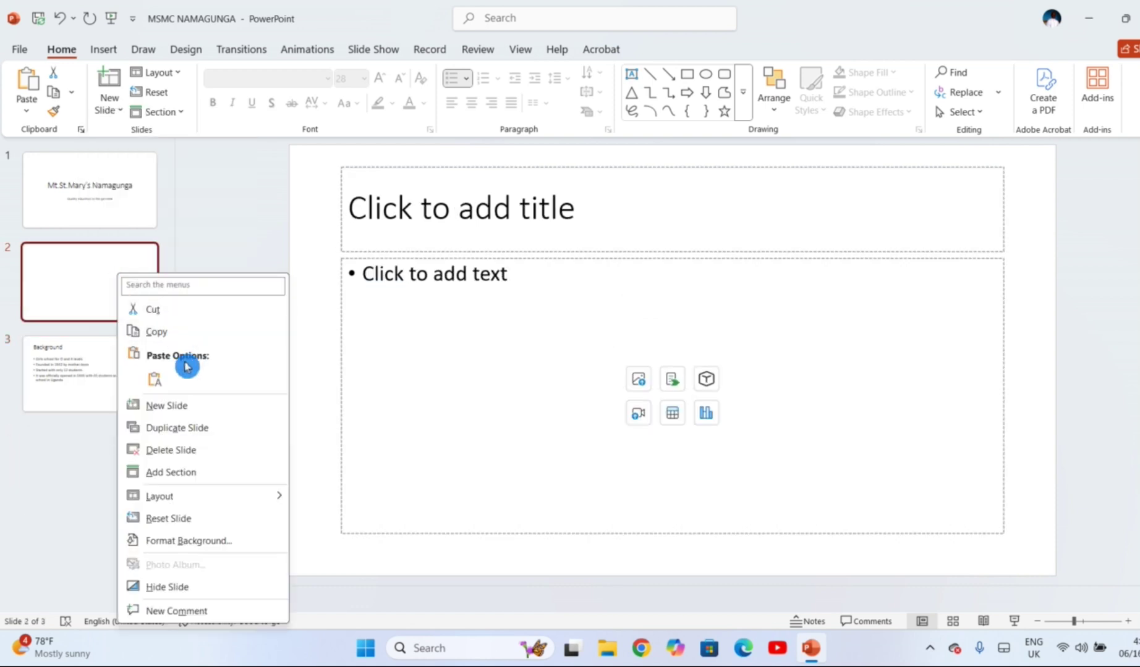
key("d")
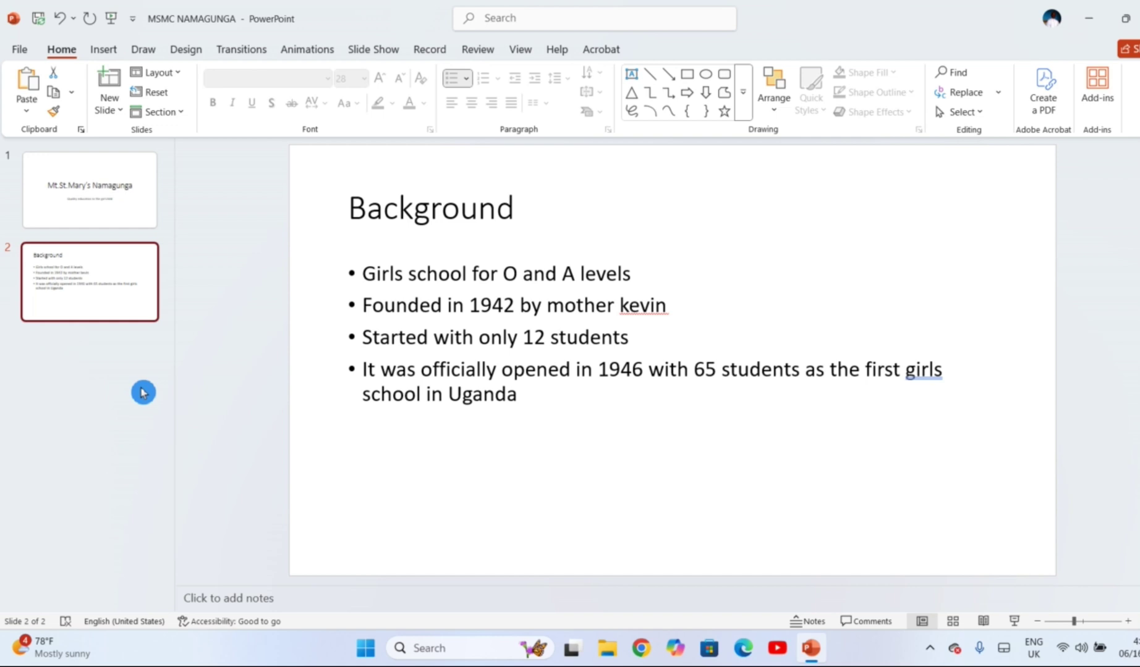
left_click(290, 442)
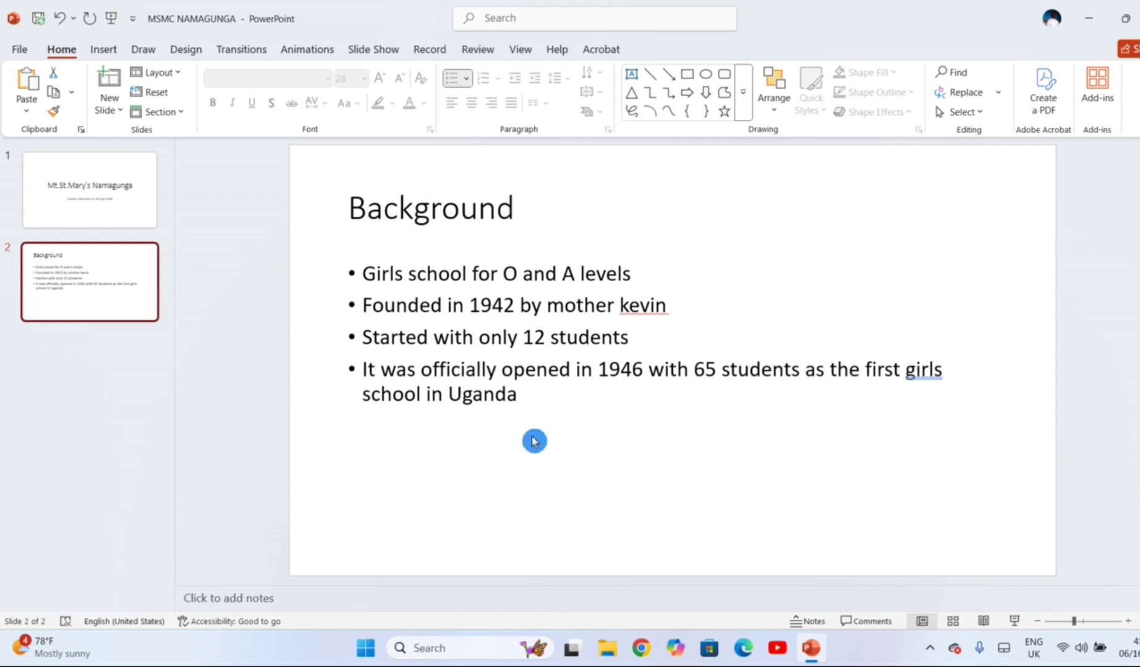
left_click(512, 473)
left_click(492, 240)
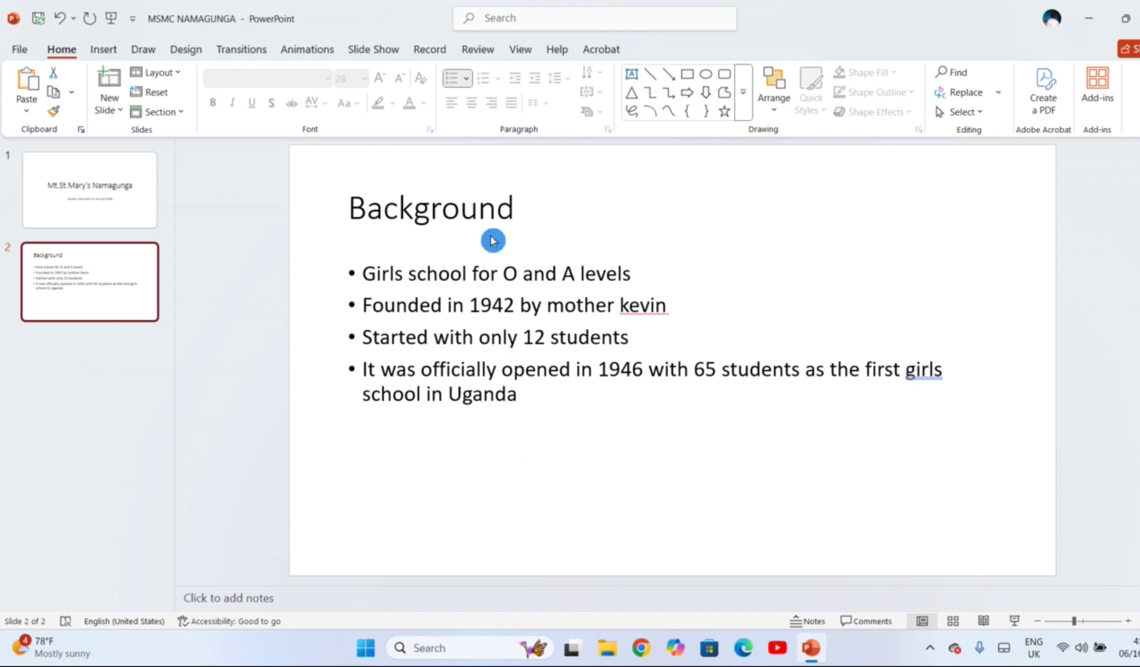
Set the slide 1 title text to Algerian at size 66
left_click(519, 196)
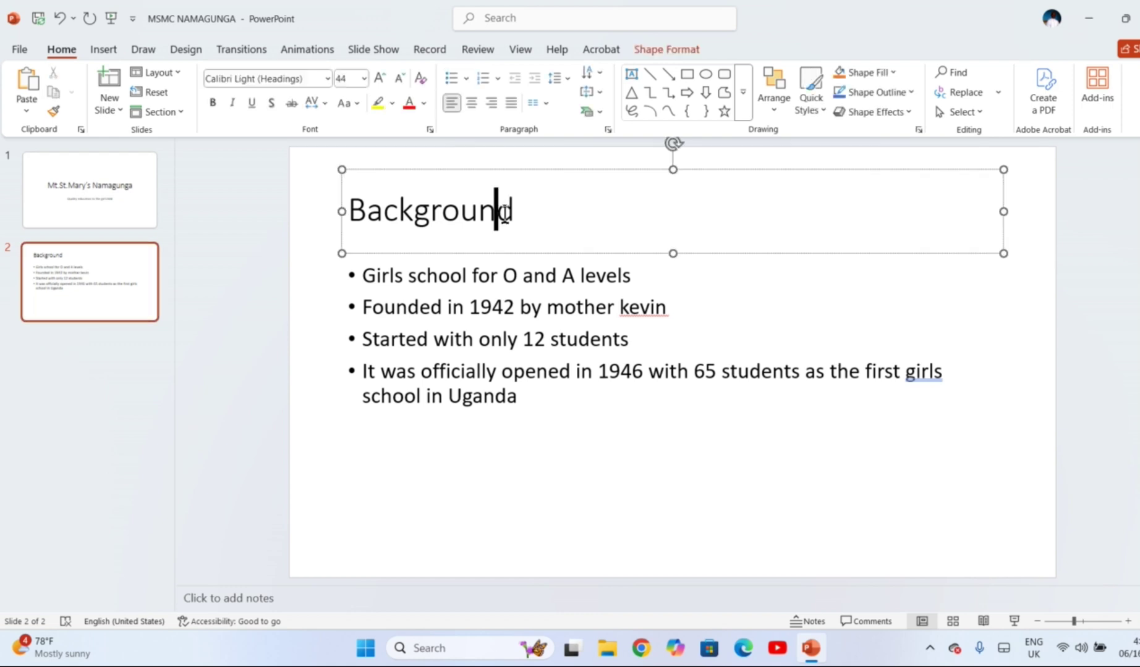
left_click(107, 195)
left_click(459, 332)
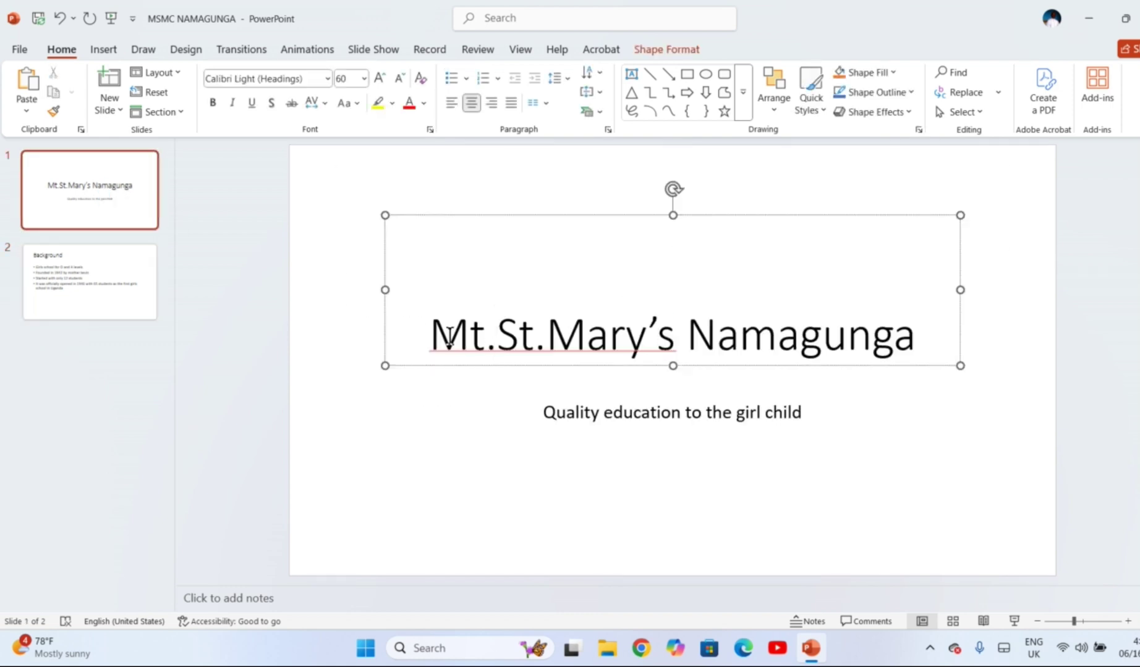
left_click_drag(436, 332, 894, 295)
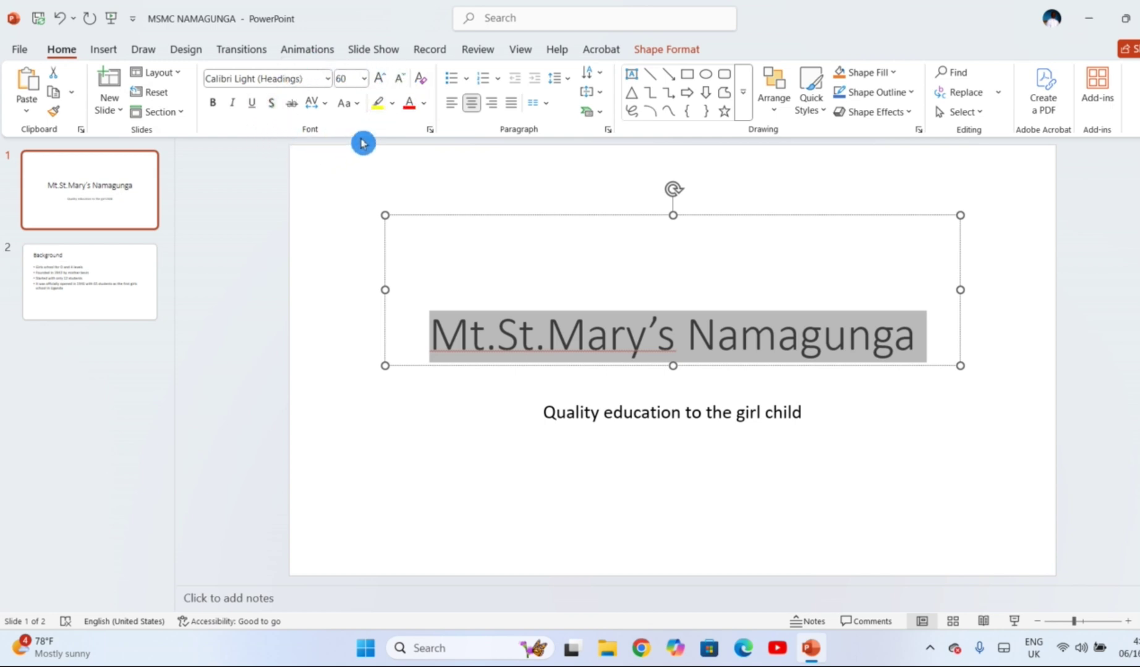
left_click(327, 81)
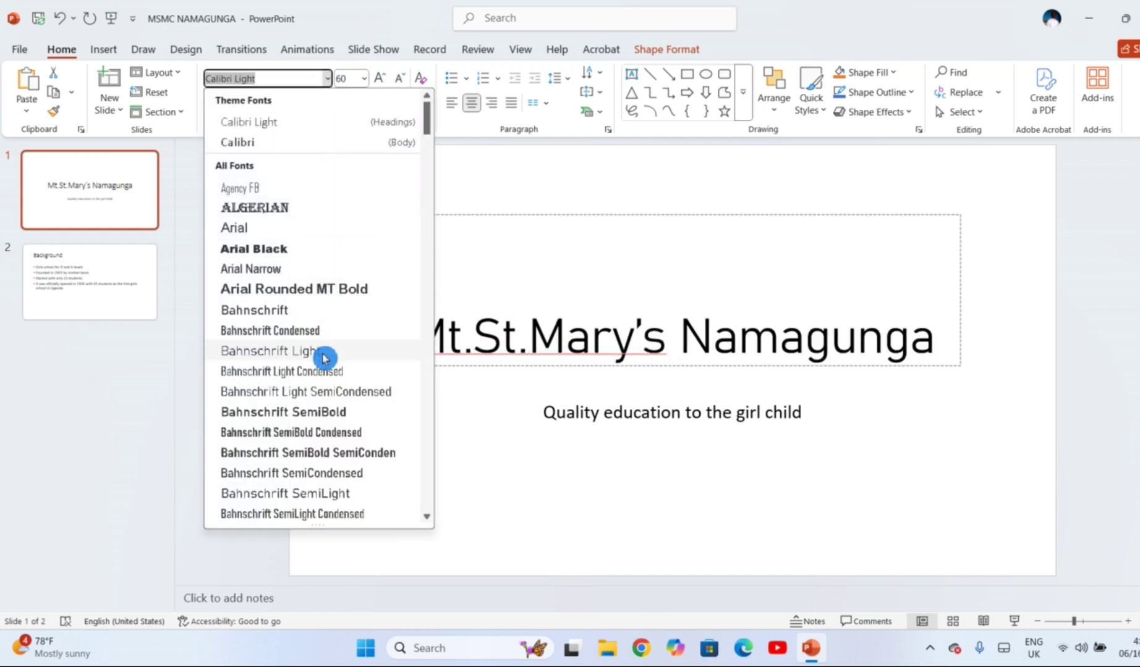
left_click(313, 208)
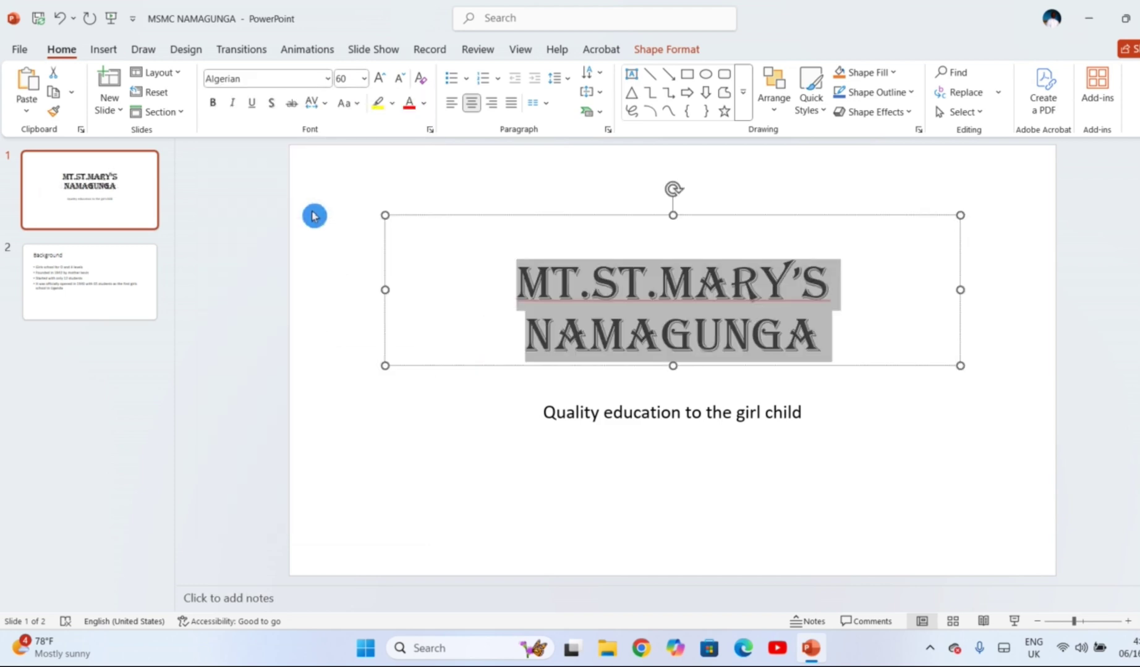
left_click(364, 84)
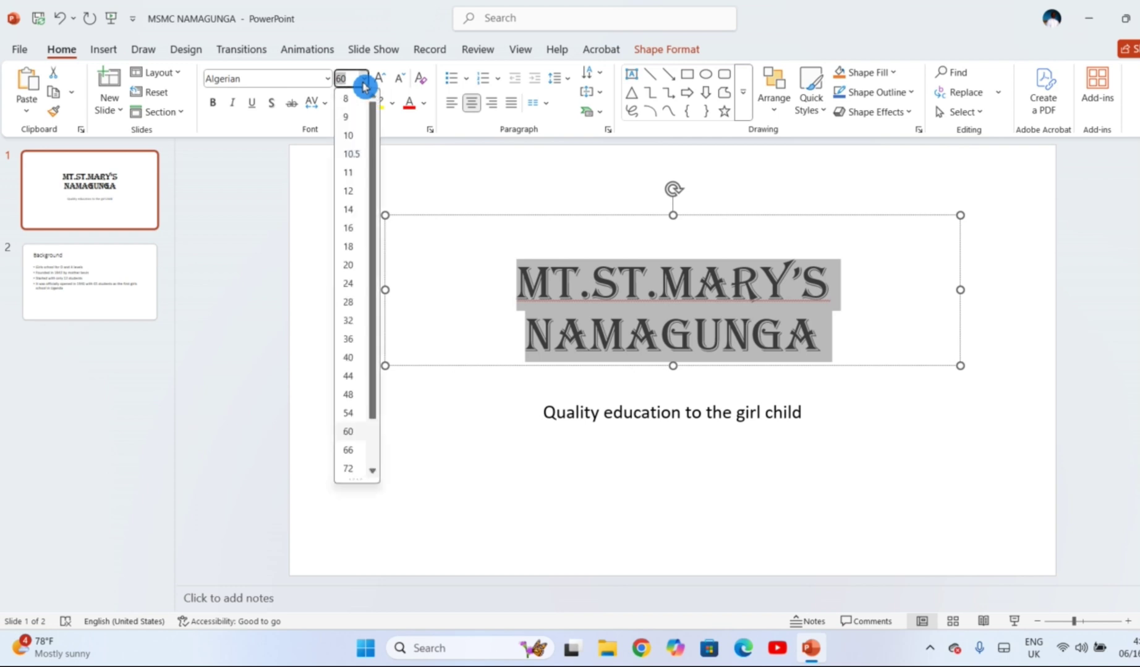
left_click(348, 451)
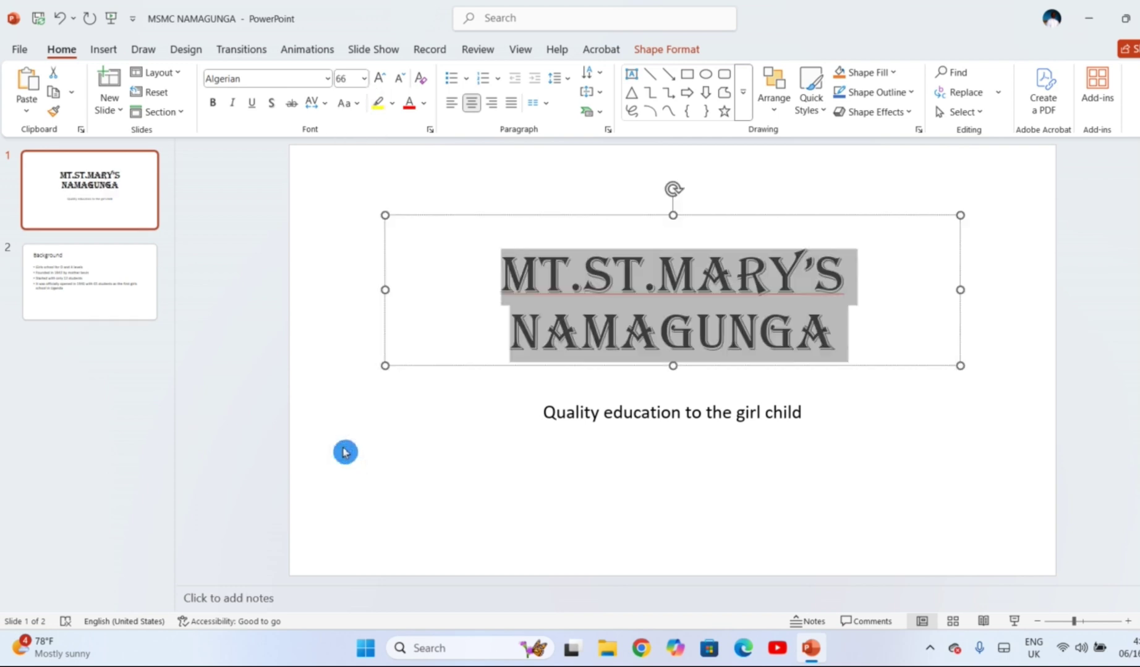
Make the title red and bold, trying italic and underline but leaving them off
left_click(424, 109)
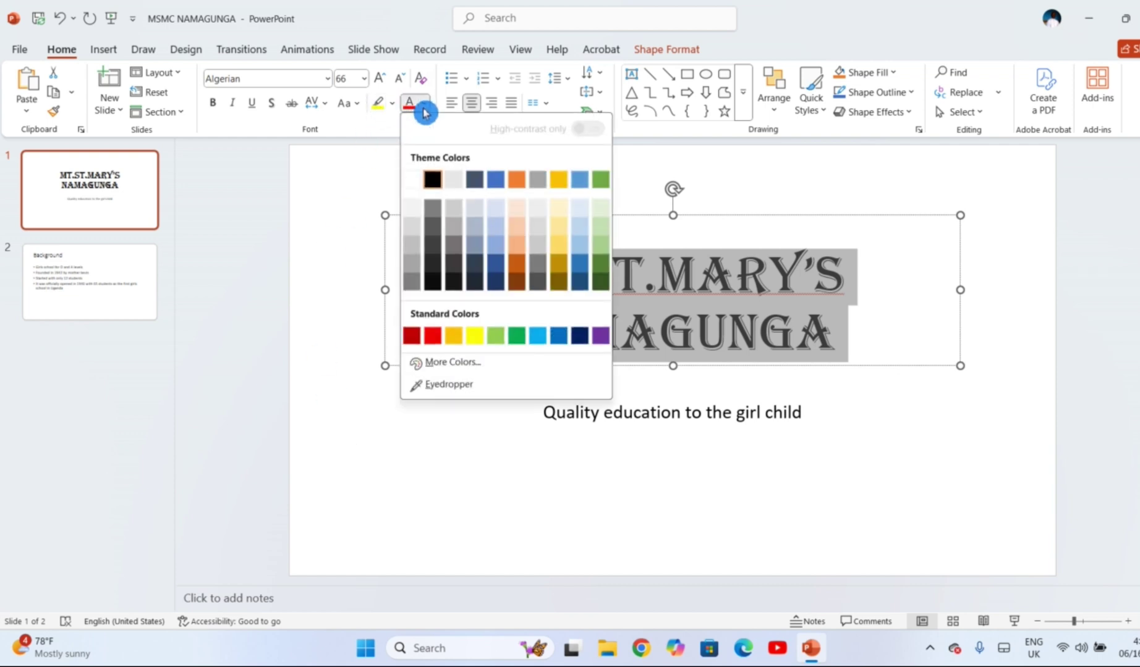
left_click(435, 337)
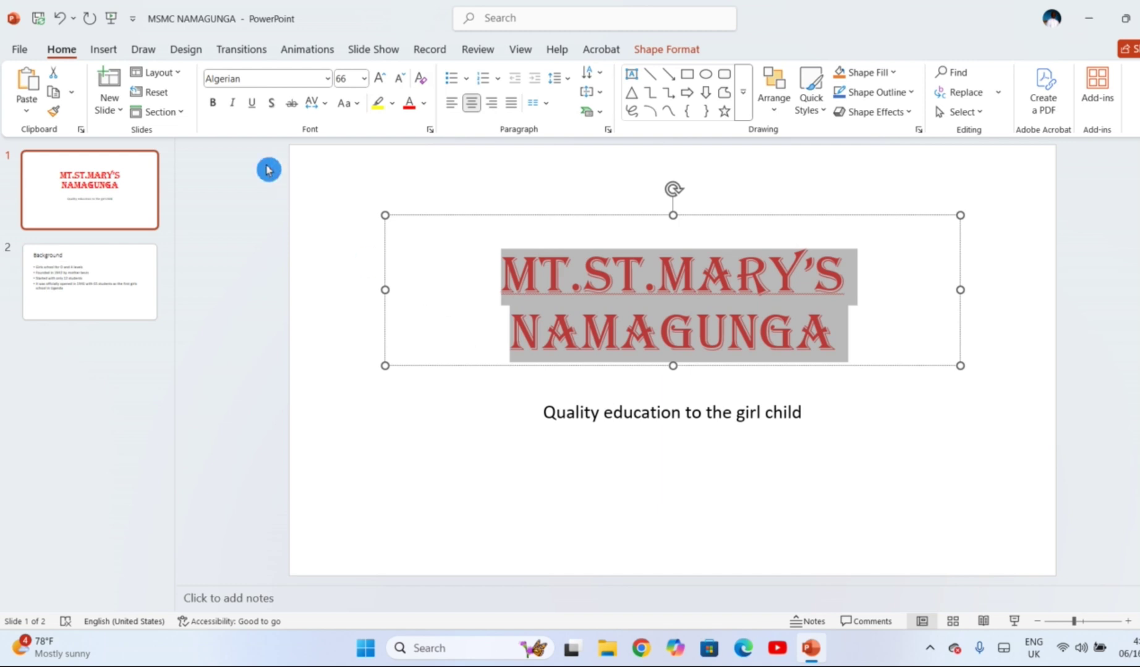
left_click(214, 107)
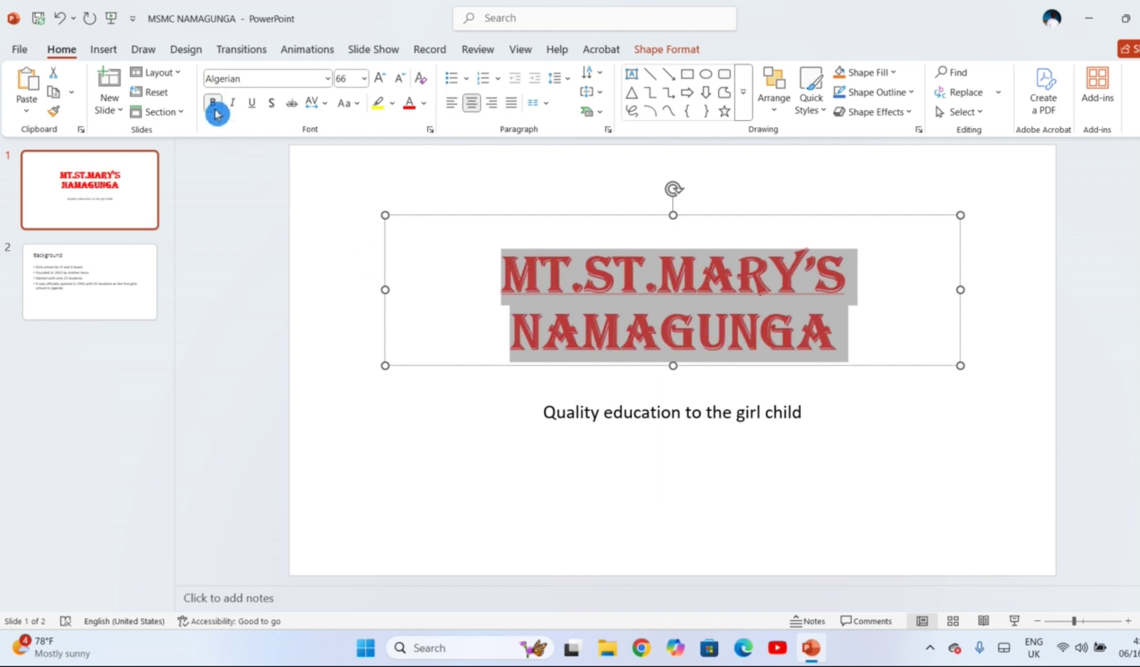
left_click(233, 115)
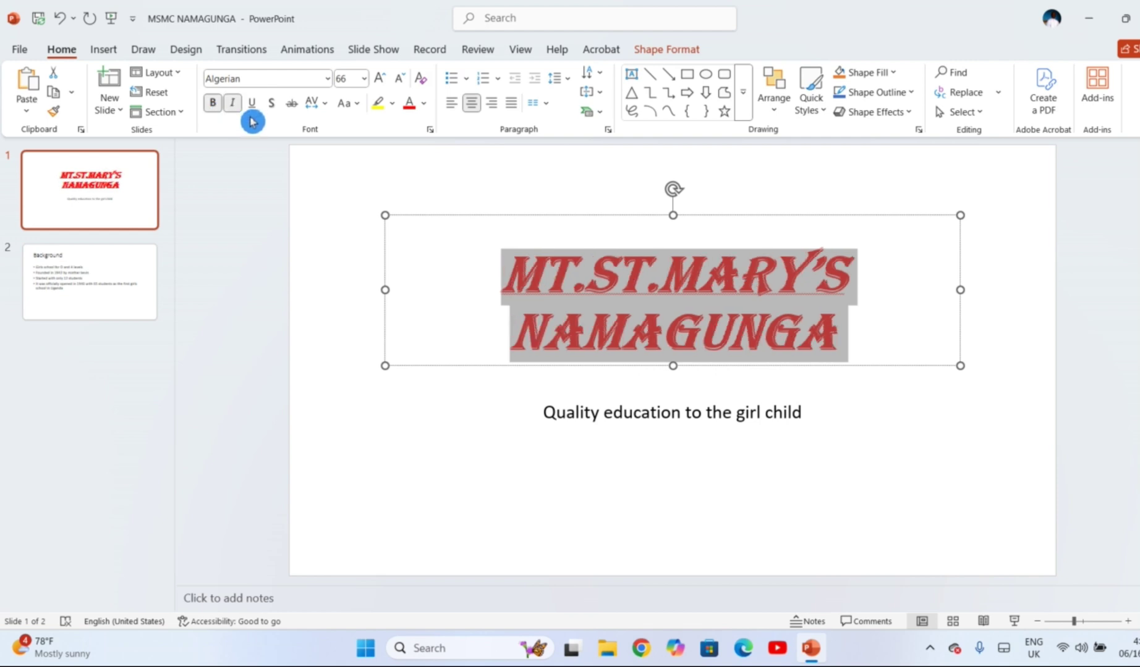
left_click(252, 116)
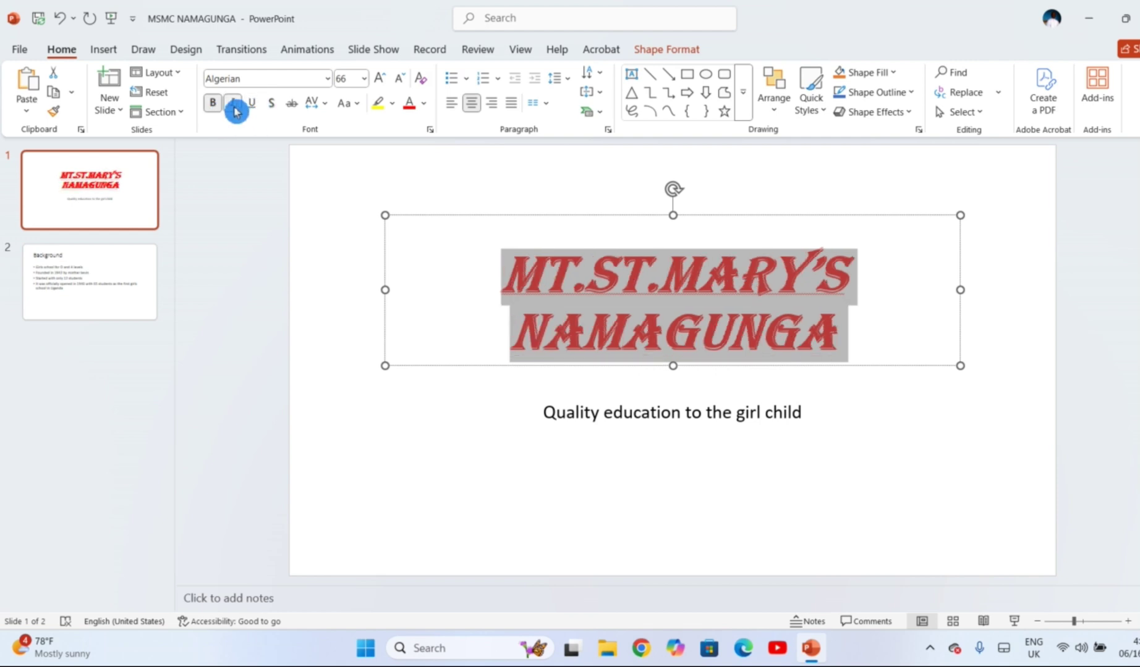
left_click(234, 106)
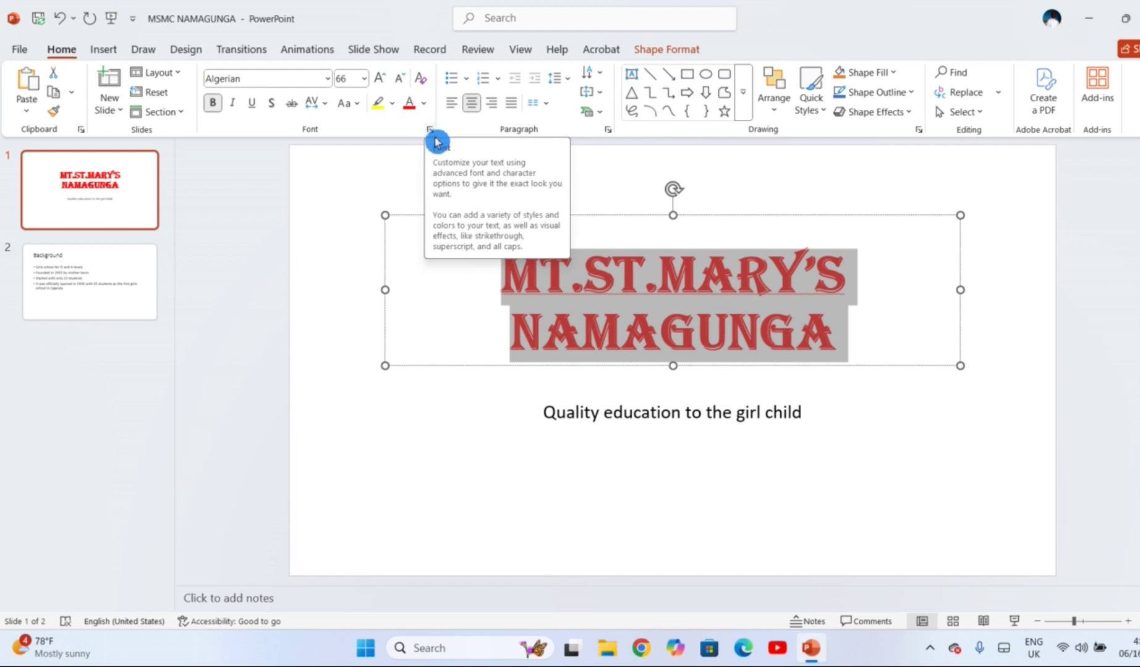
In the Font dialog, try strikethrough and subscript on the title, then clear them
left_click(436, 137)
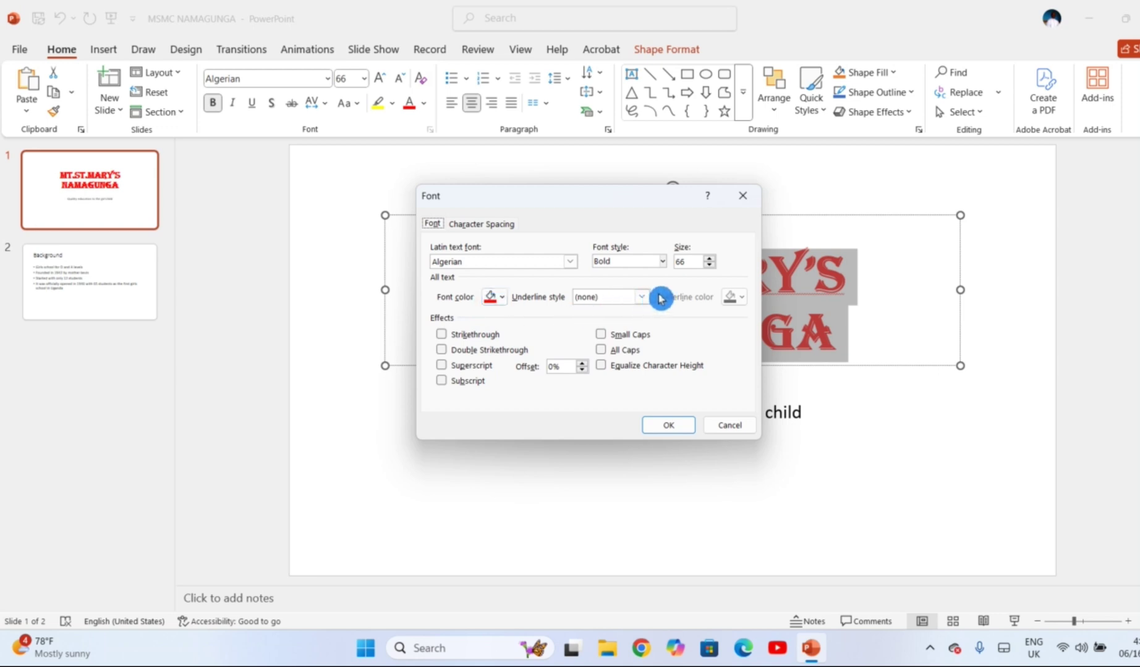
left_click(442, 340)
left_click(442, 350)
left_click(451, 338)
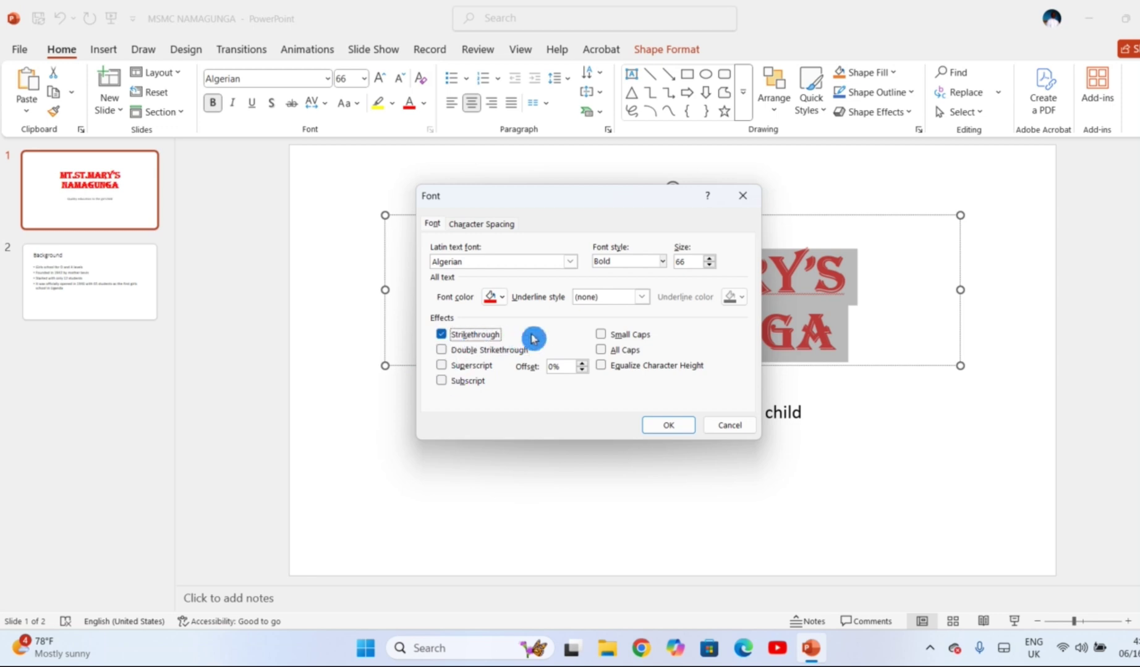
left_click(448, 383)
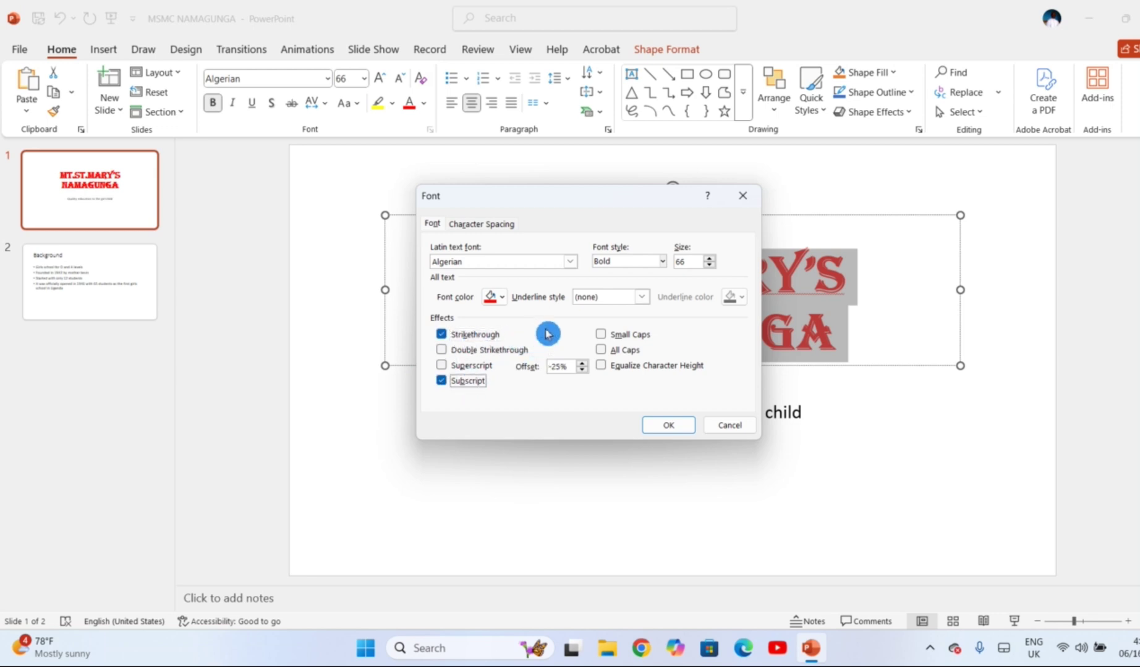
left_click(441, 334)
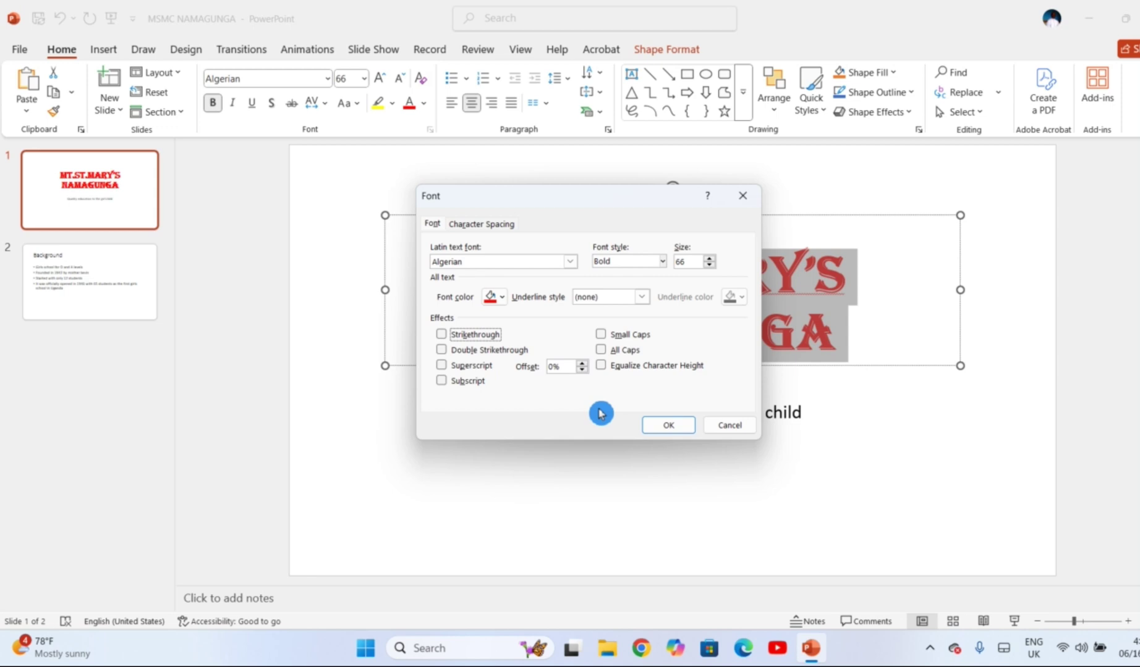
left_click(682, 428)
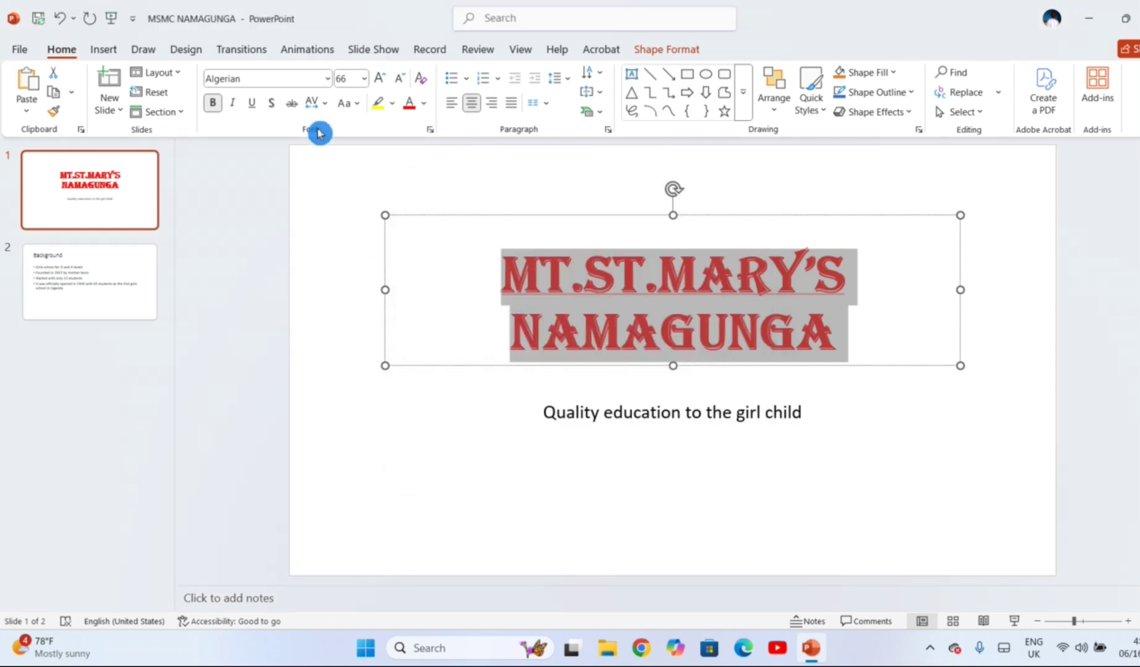
Change the title font to Arial Rounded MT Bold
left_click(329, 79)
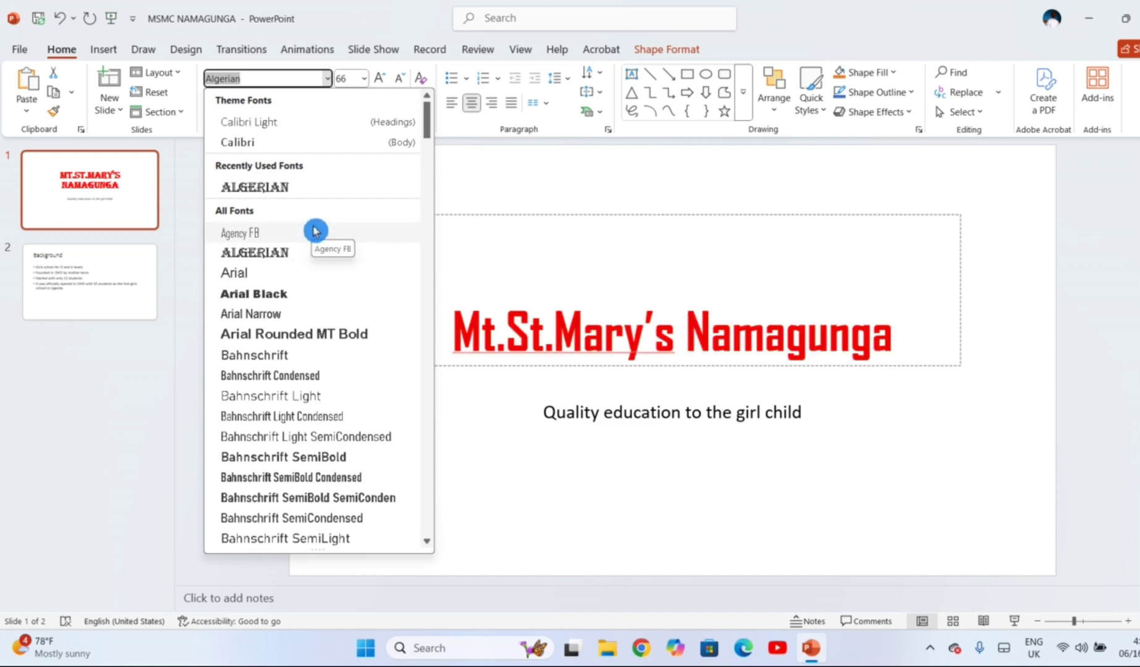
left_click(323, 344)
left_click(483, 464)
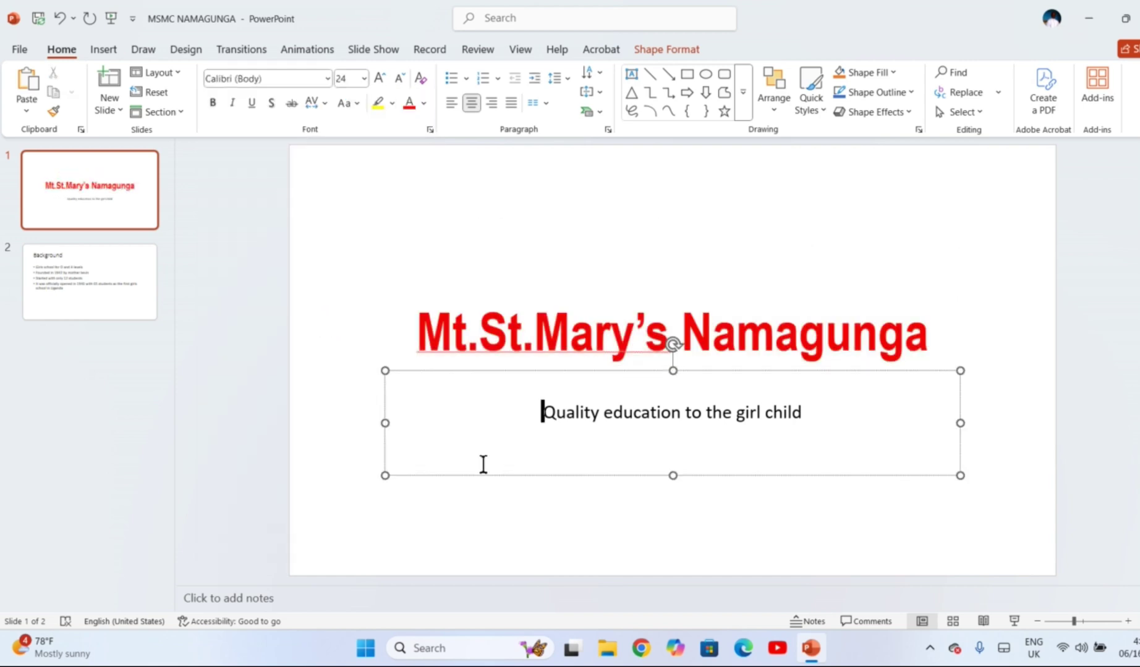
left_click(569, 535)
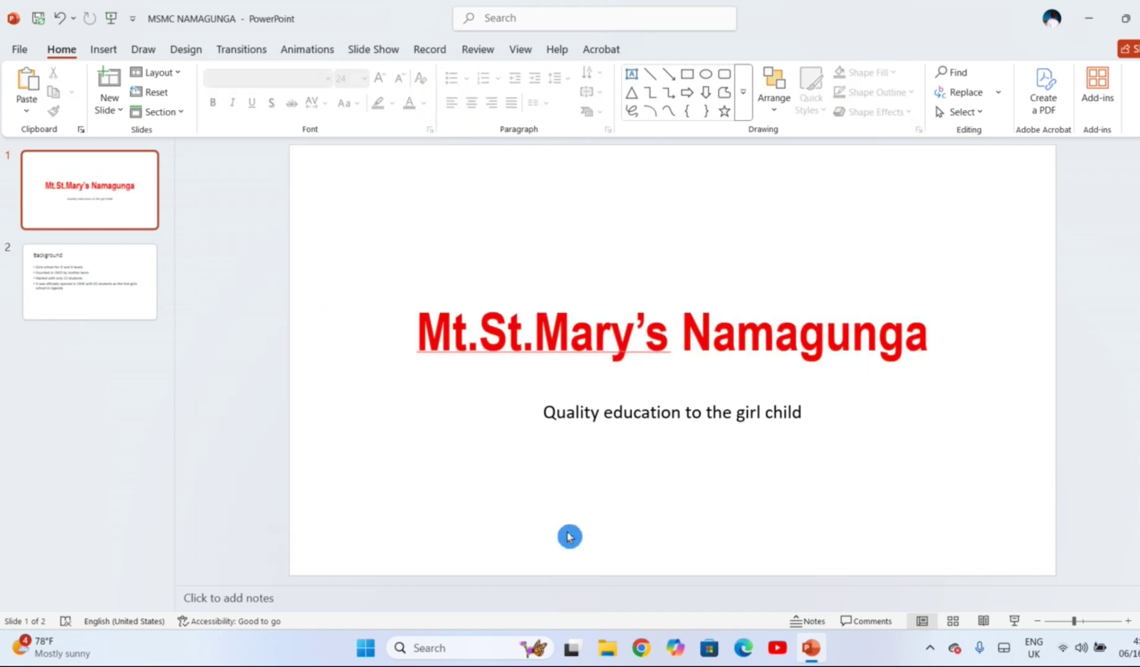
left_click(66, 286)
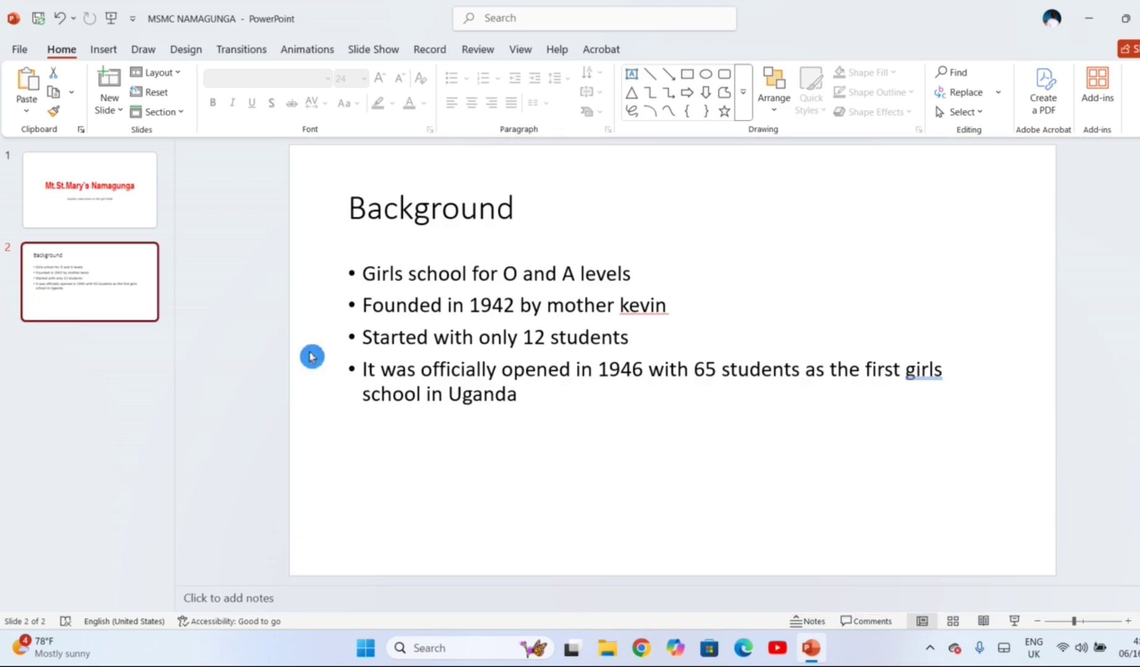
left_click(361, 273)
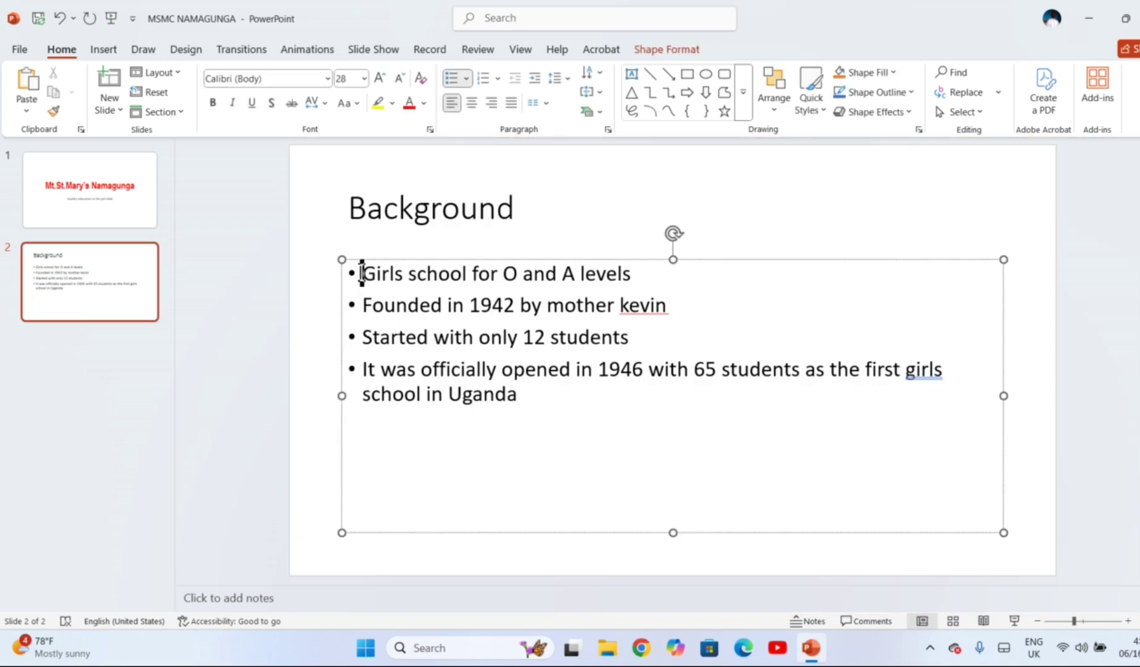
left_click_drag(361, 273, 643, 419)
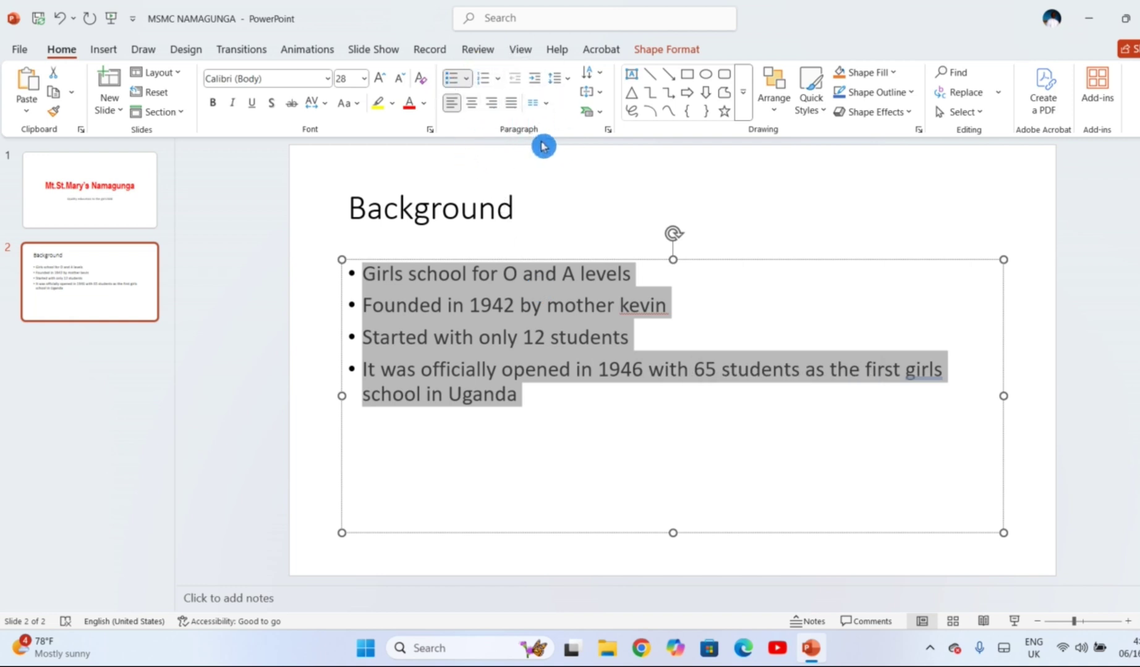
left_click(614, 136)
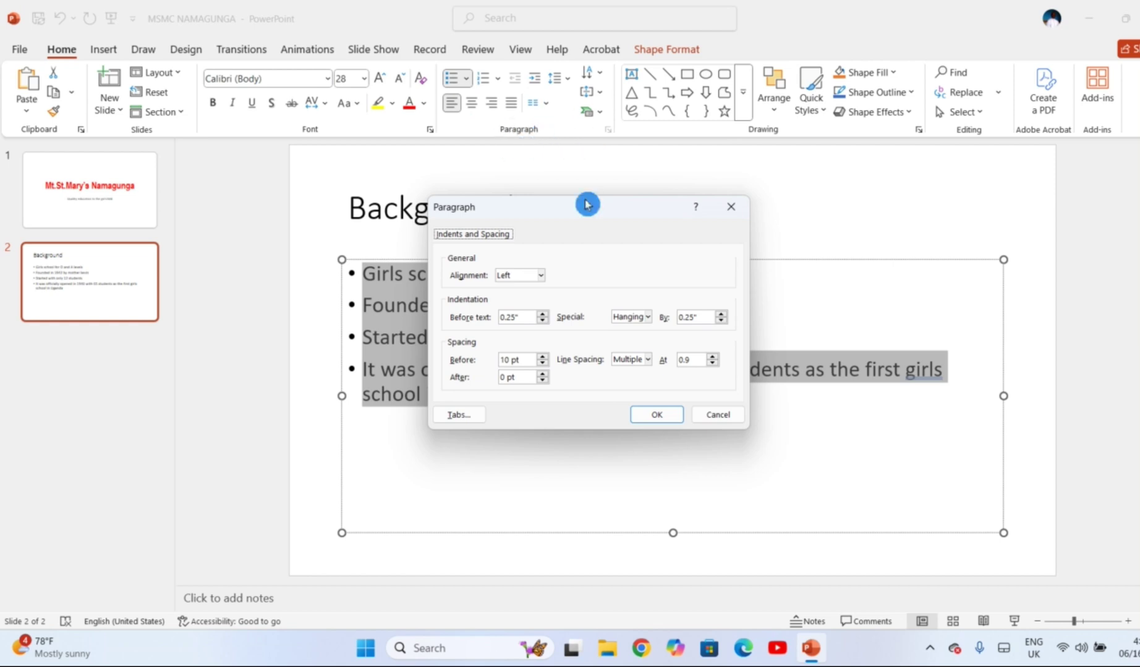
left_click(733, 208)
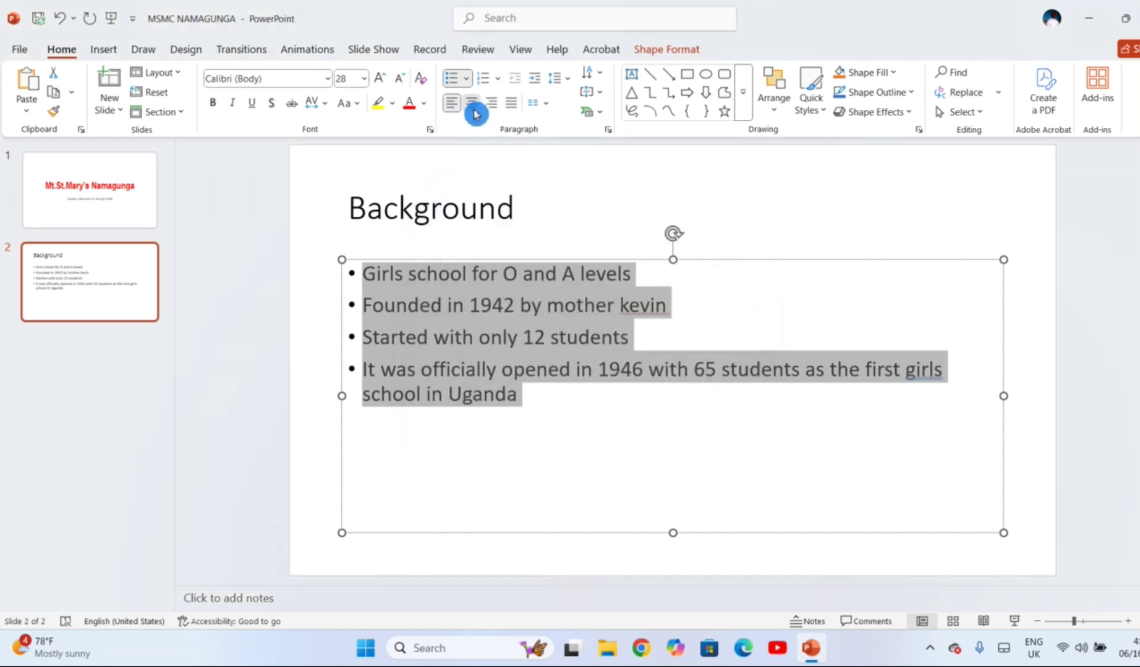
left_click(473, 105)
left_click(493, 105)
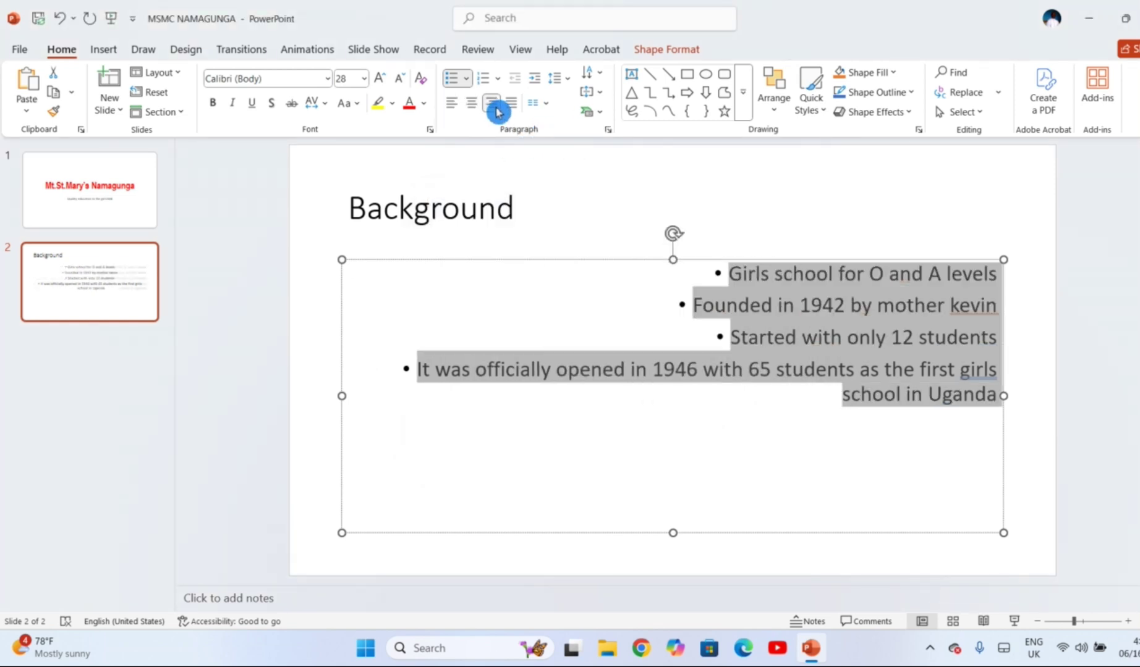
left_click(512, 110)
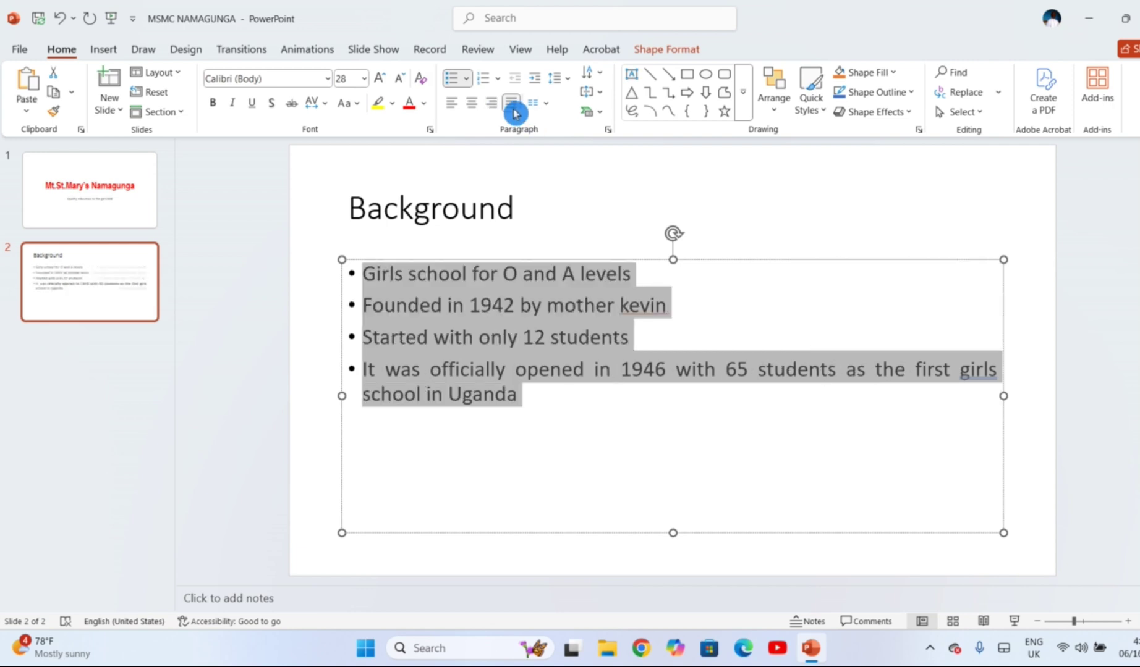
left_click(454, 107)
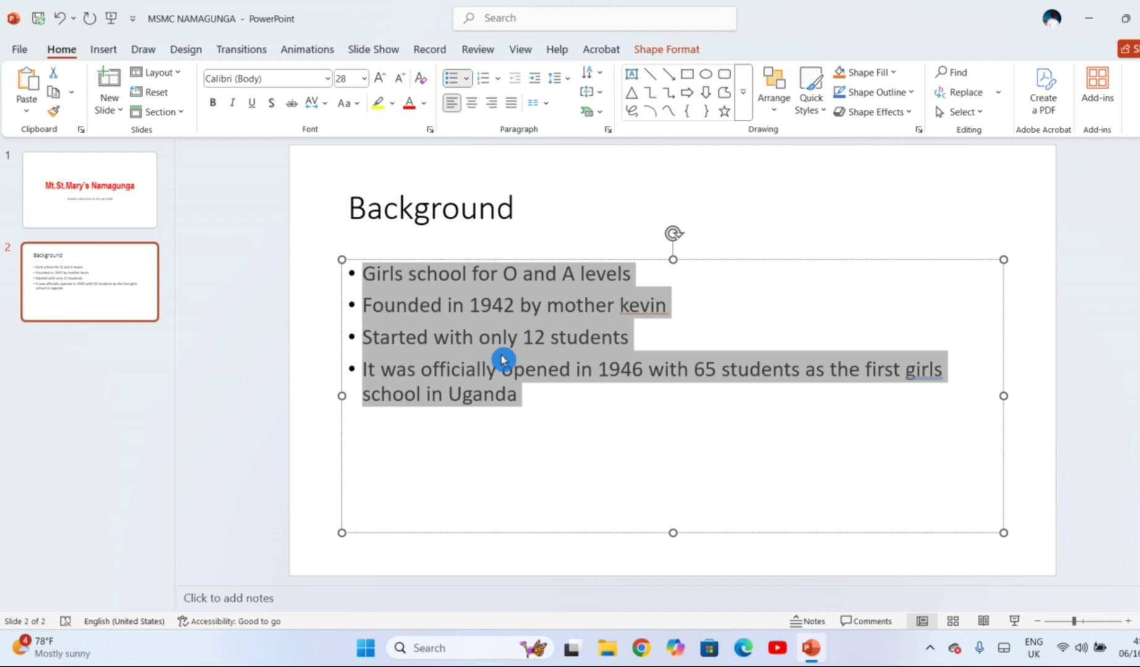
left_click(469, 86)
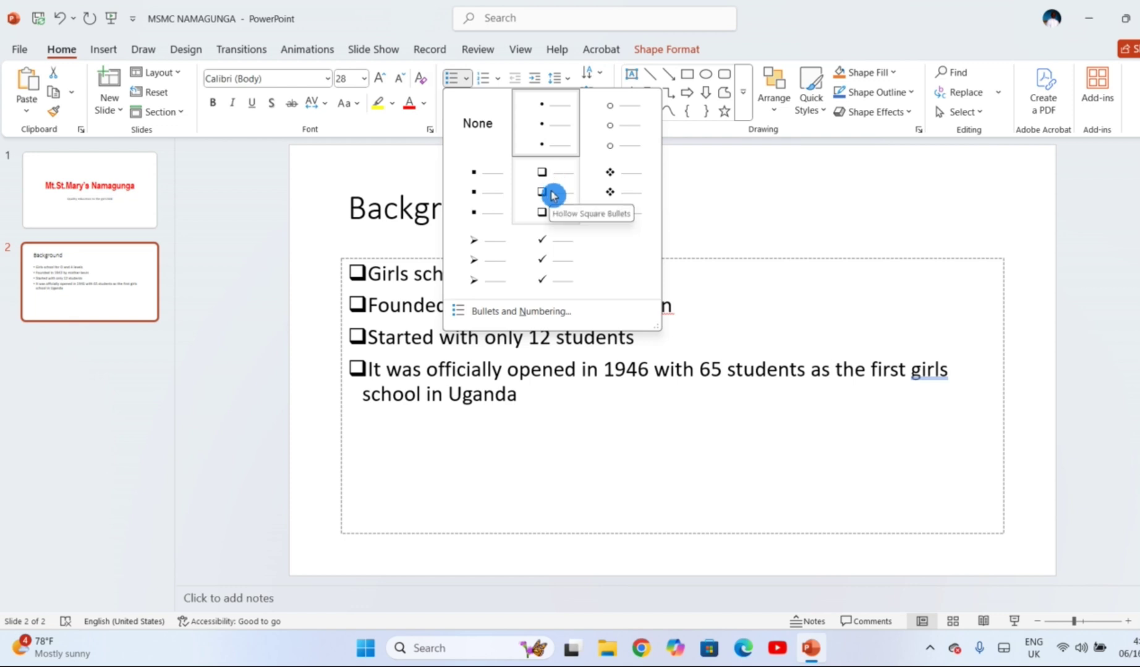
left_click(552, 195)
left_click(465, 87)
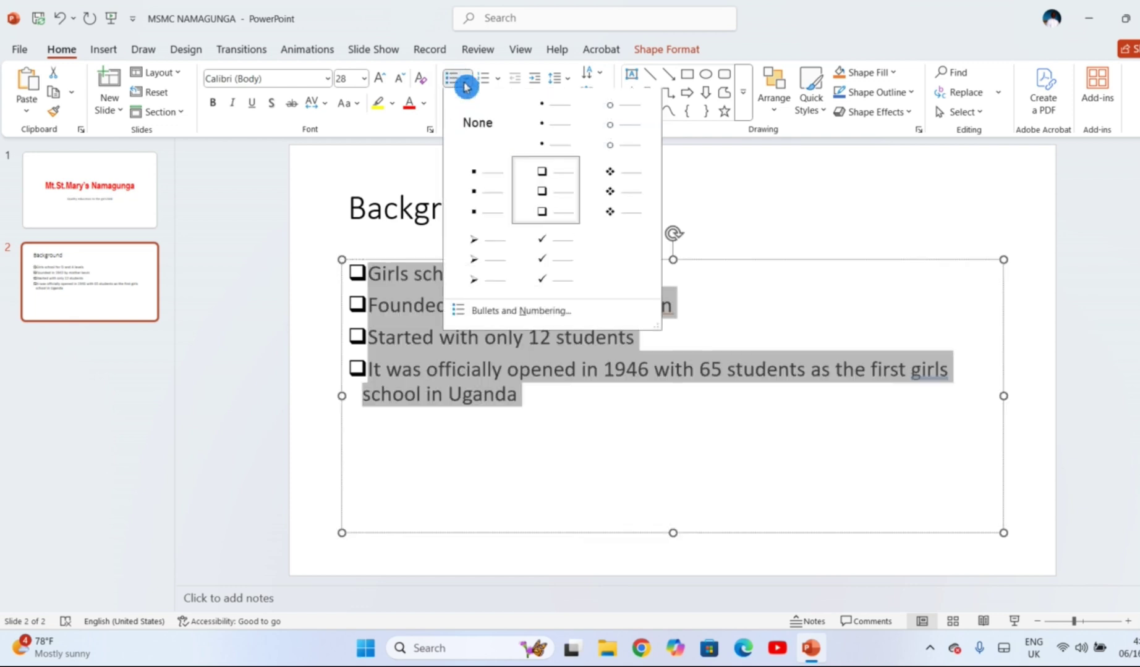
left_click(597, 186)
left_click(469, 81)
left_click(547, 245)
left_click(488, 79)
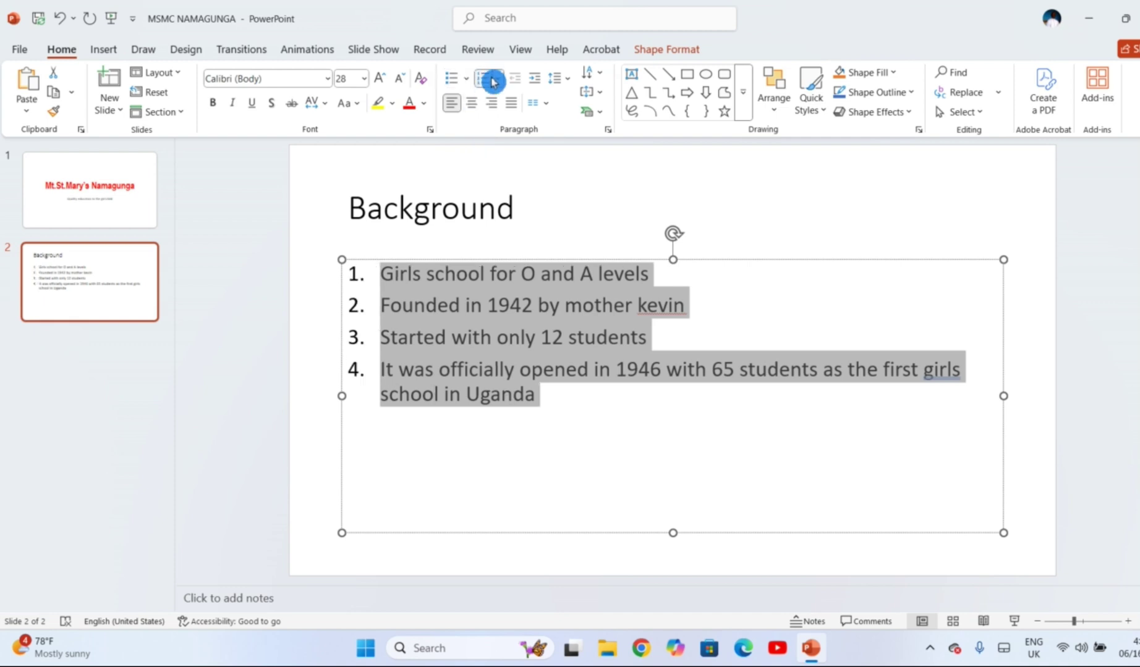
left_click(498, 79)
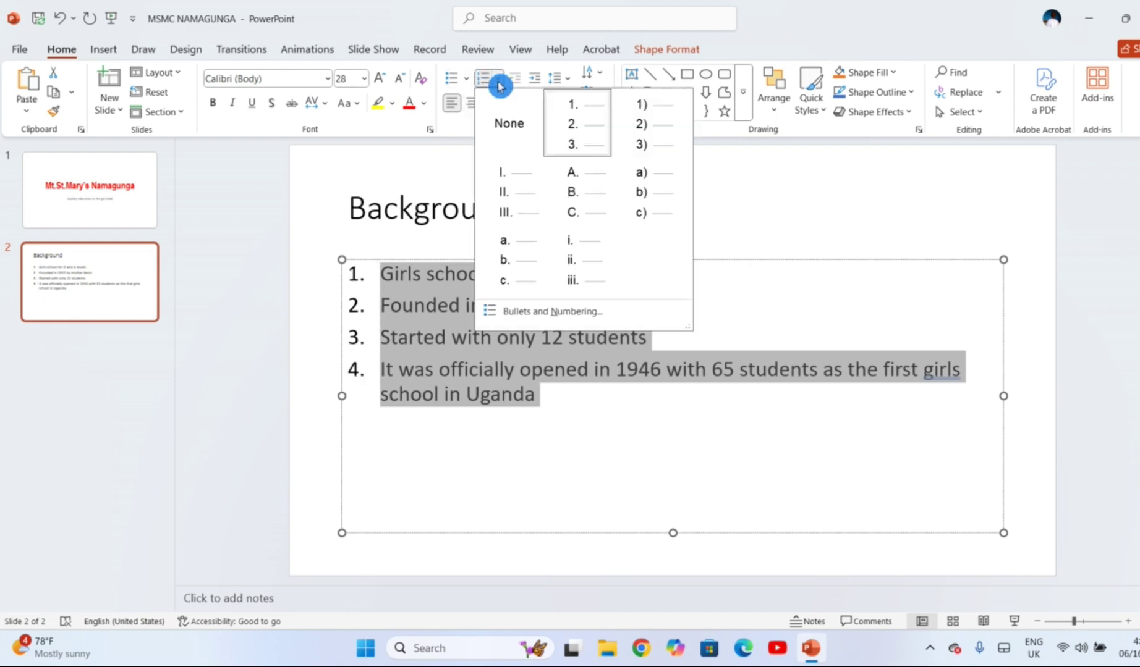
left_click(581, 197)
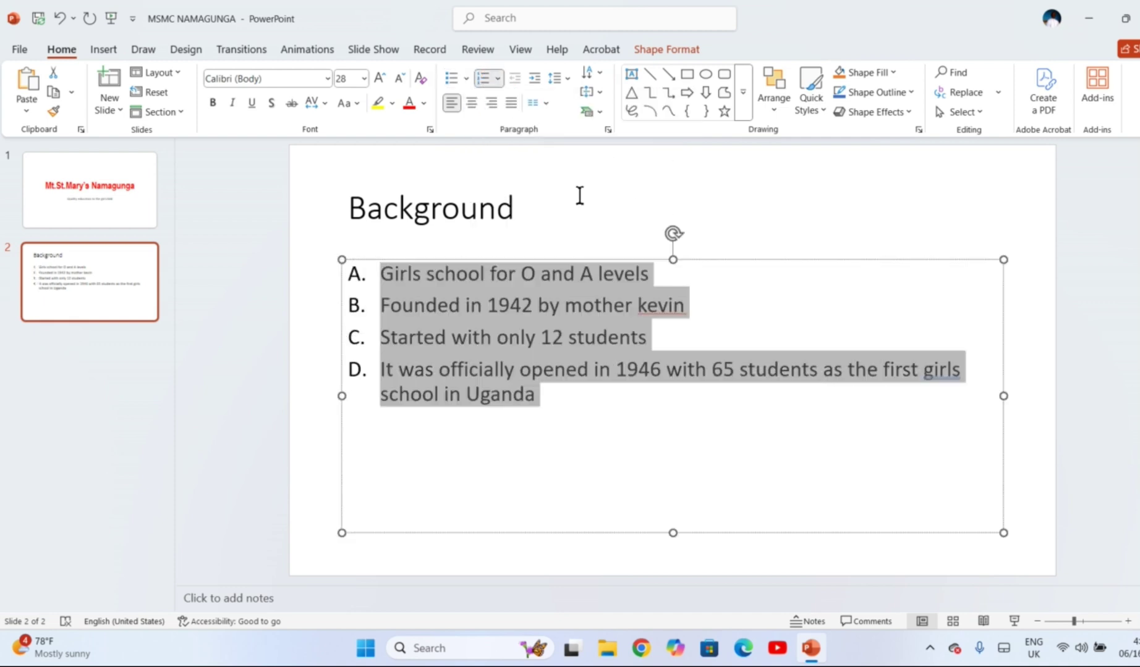
left_click(466, 78)
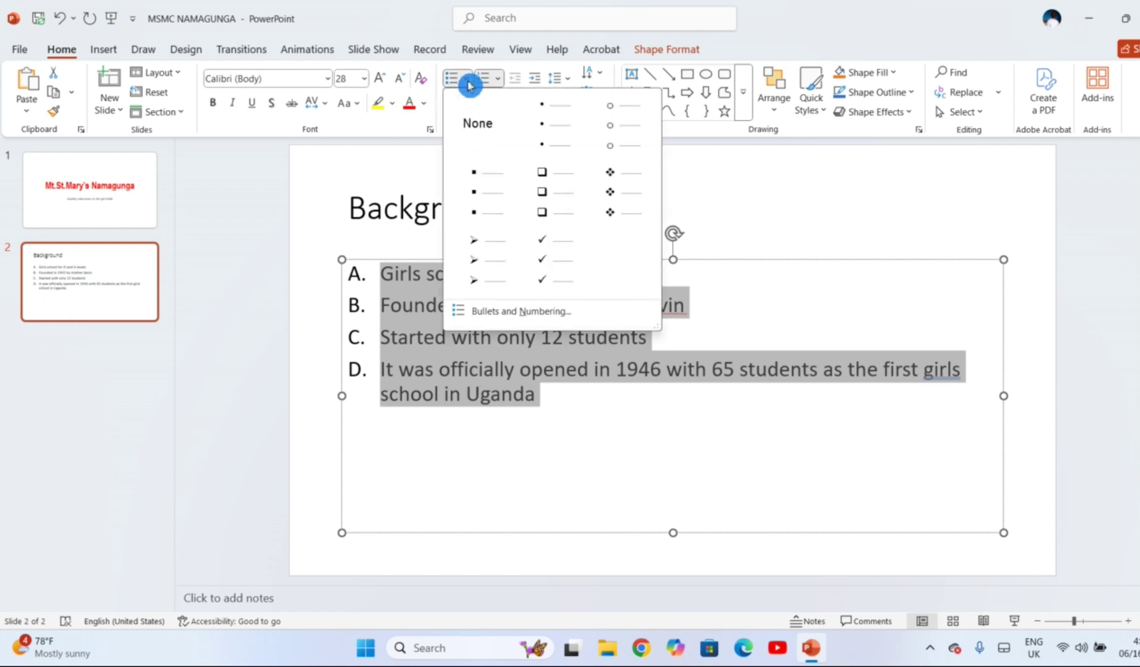
left_click(543, 134)
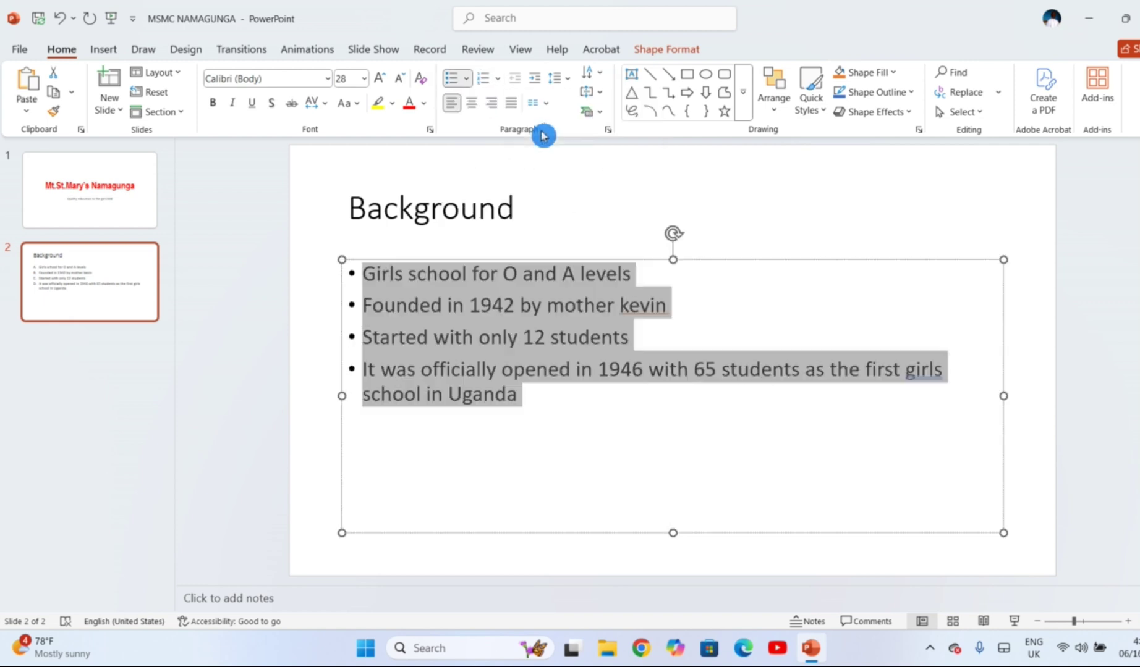
left_click(543, 394)
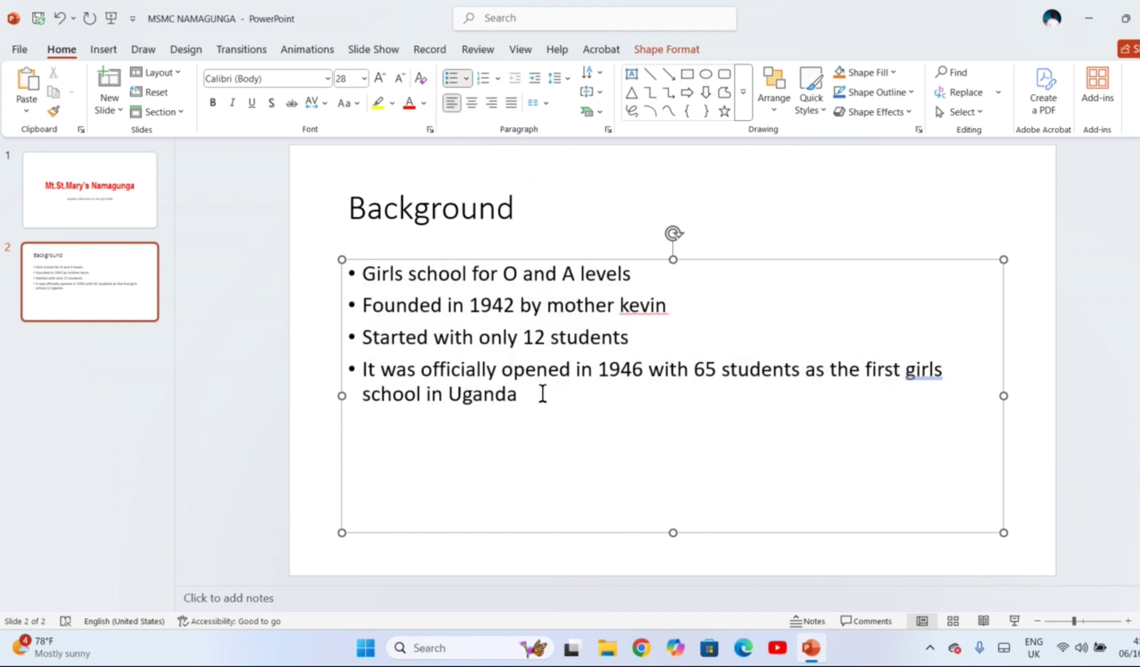
Insert a Title and Content slide after the title slide and title it 'Objectives'
left_click(153, 184)
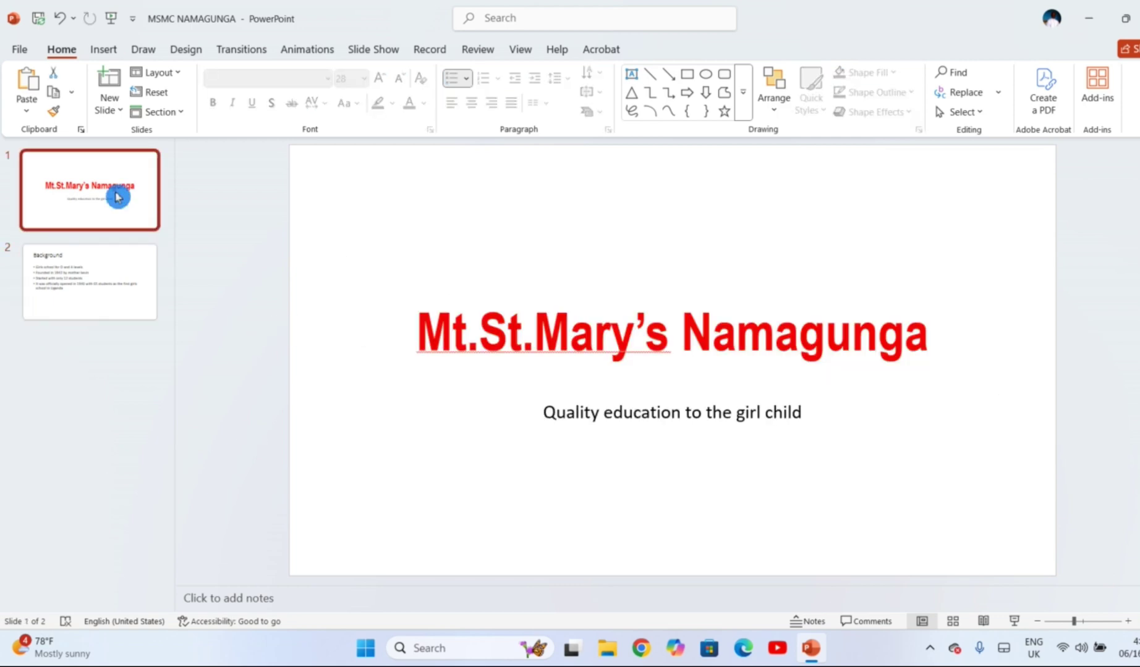
left_click(96, 279)
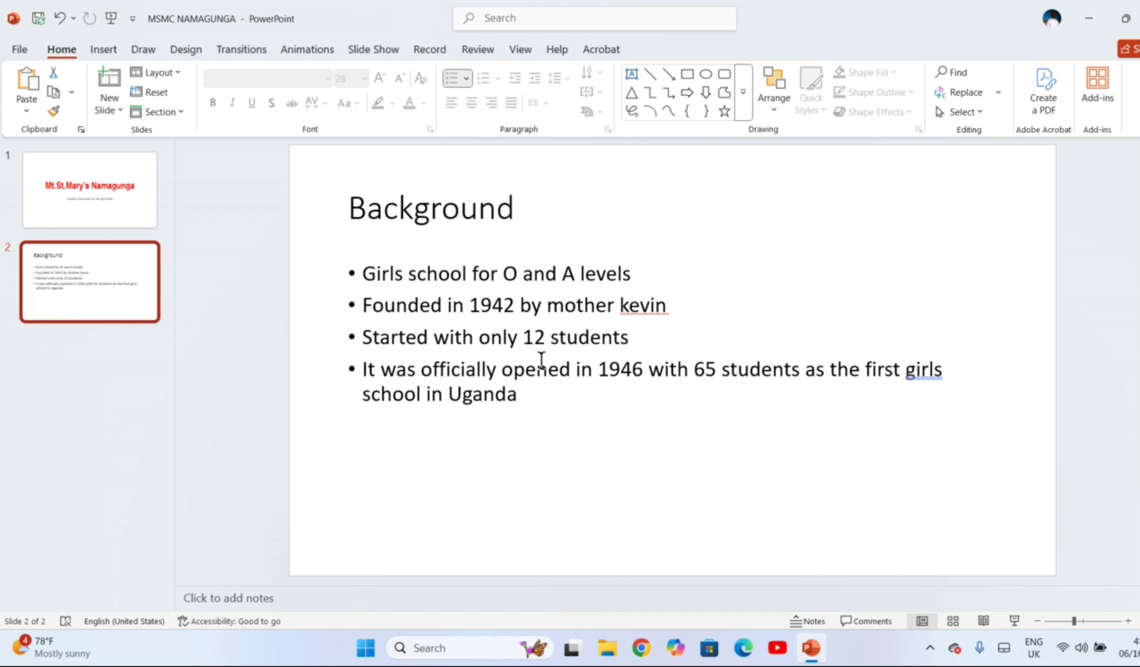
left_click(106, 185)
left_click(113, 109)
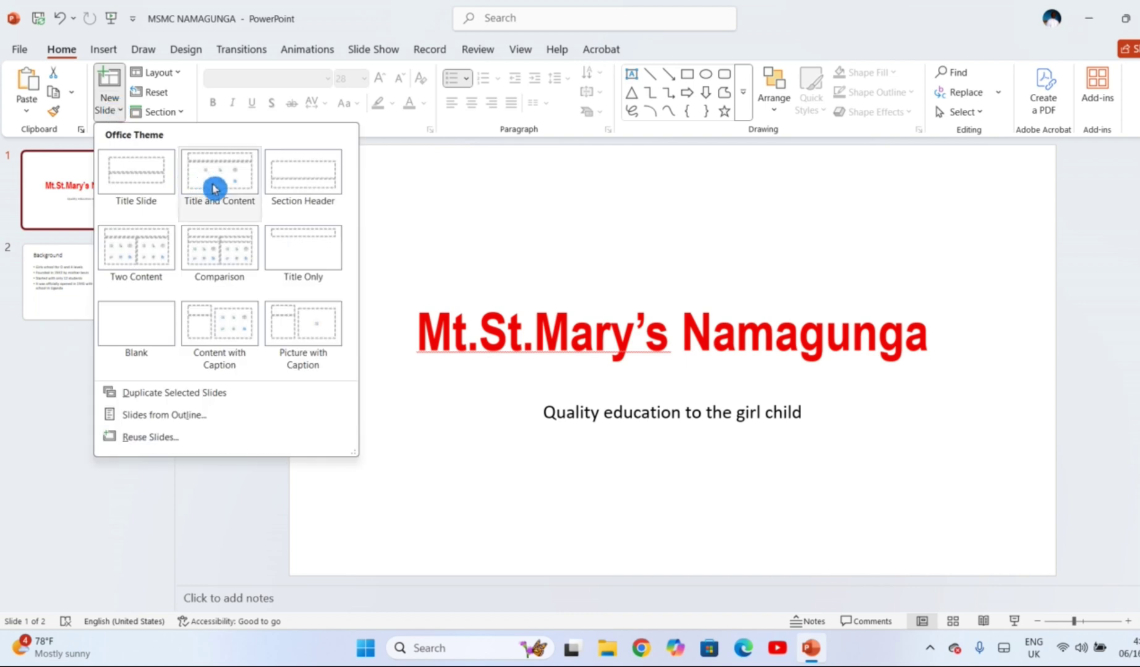
left_click(213, 180)
left_click(102, 280)
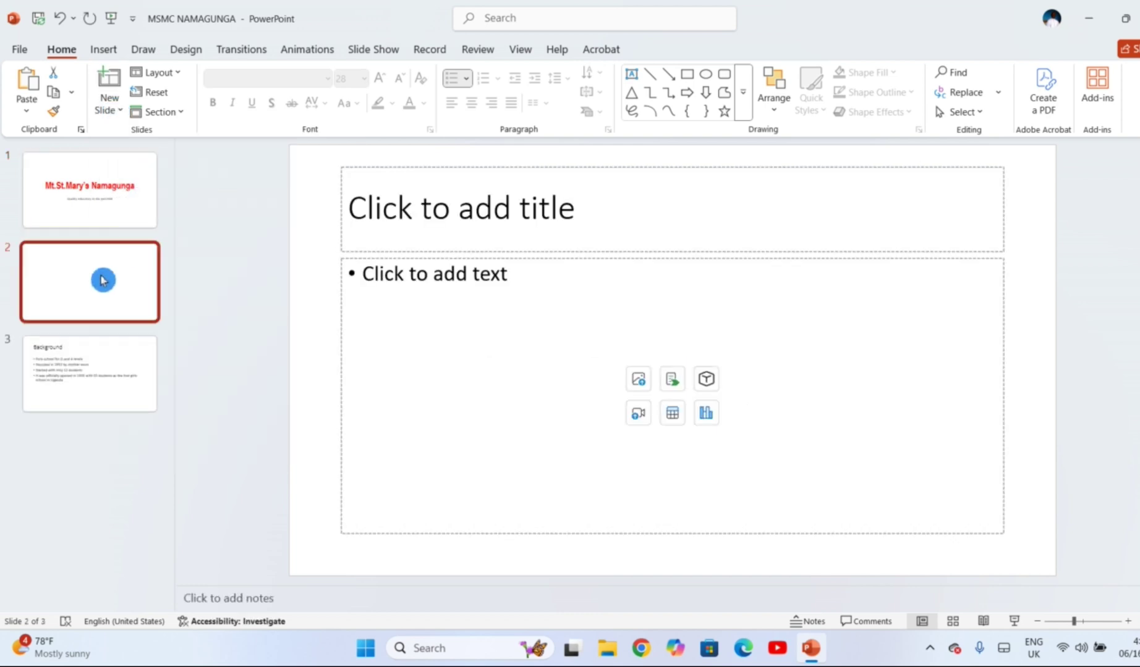
left_click(603, 224)
type("Ob")
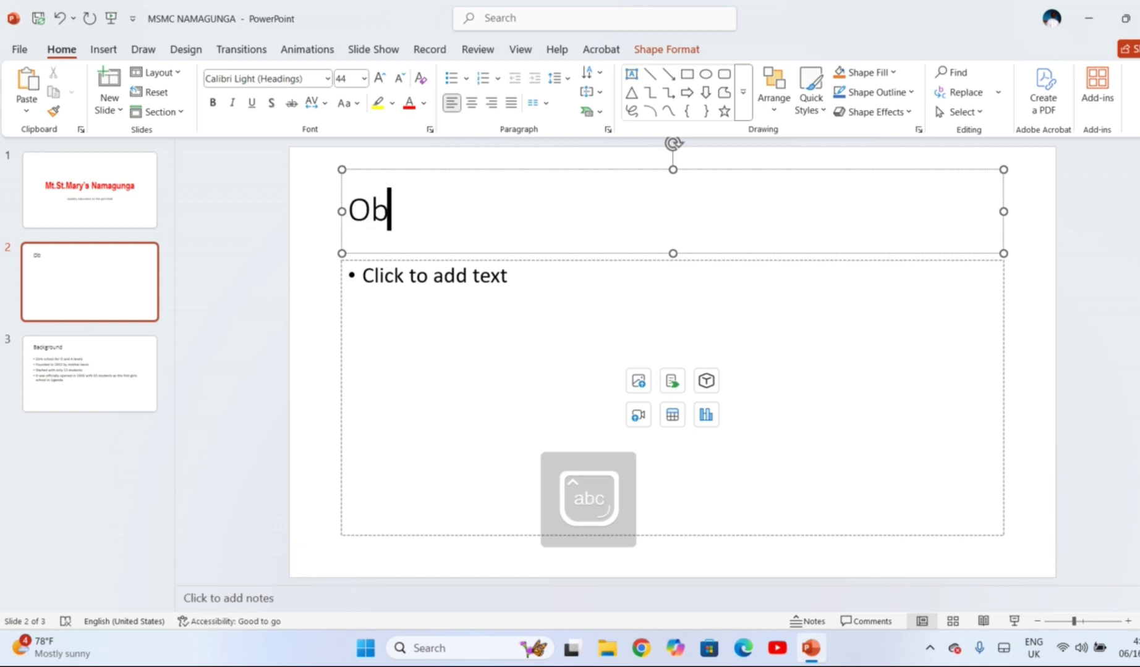
type("jectives")
Add bullets: educate and emancipate young girls, raise women's status through education, leadership training
key("ctrl+Return")
type("Educate and e")
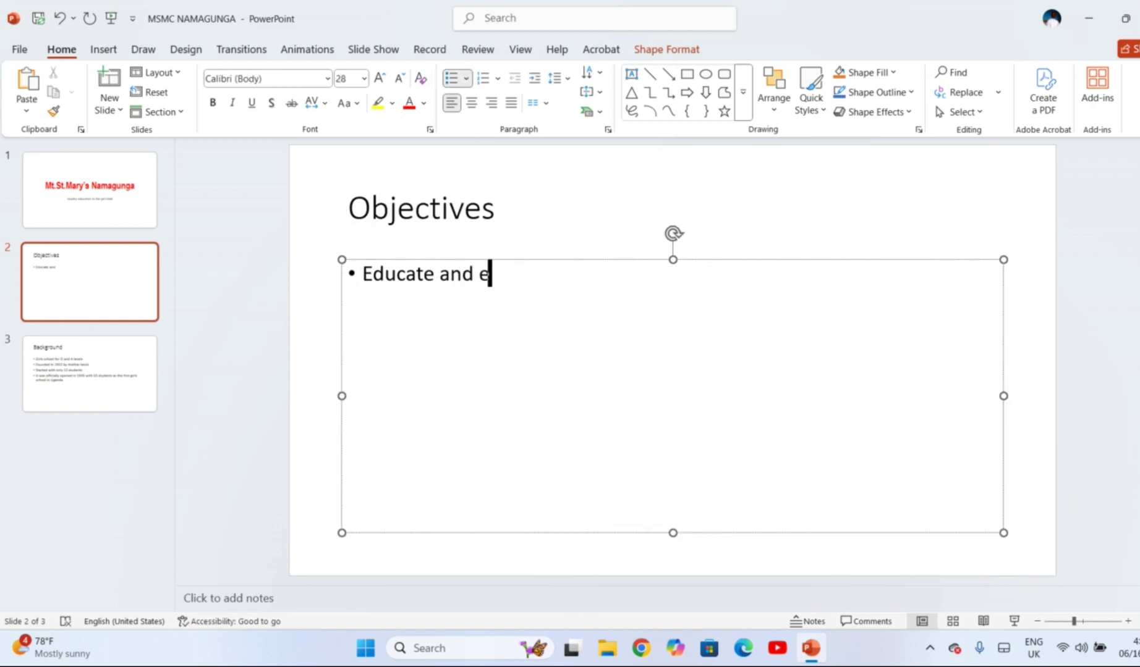
type("mancipate y")
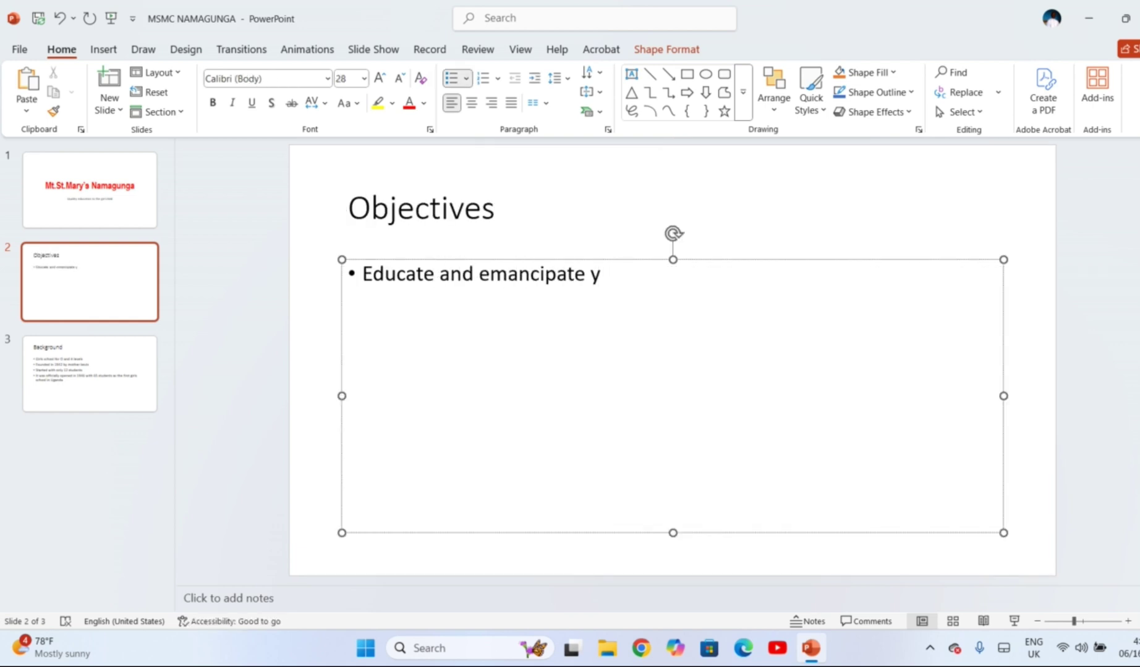
type("oung girls")
key("Return")
type("Sensitize and raise the status of a wom")
key("BackSpace")
key("BackSpace")
key("BackSpace")
key("BackSpace")
key("BackSpace")
type("women and girls through education")
key("Return")
type("Give")
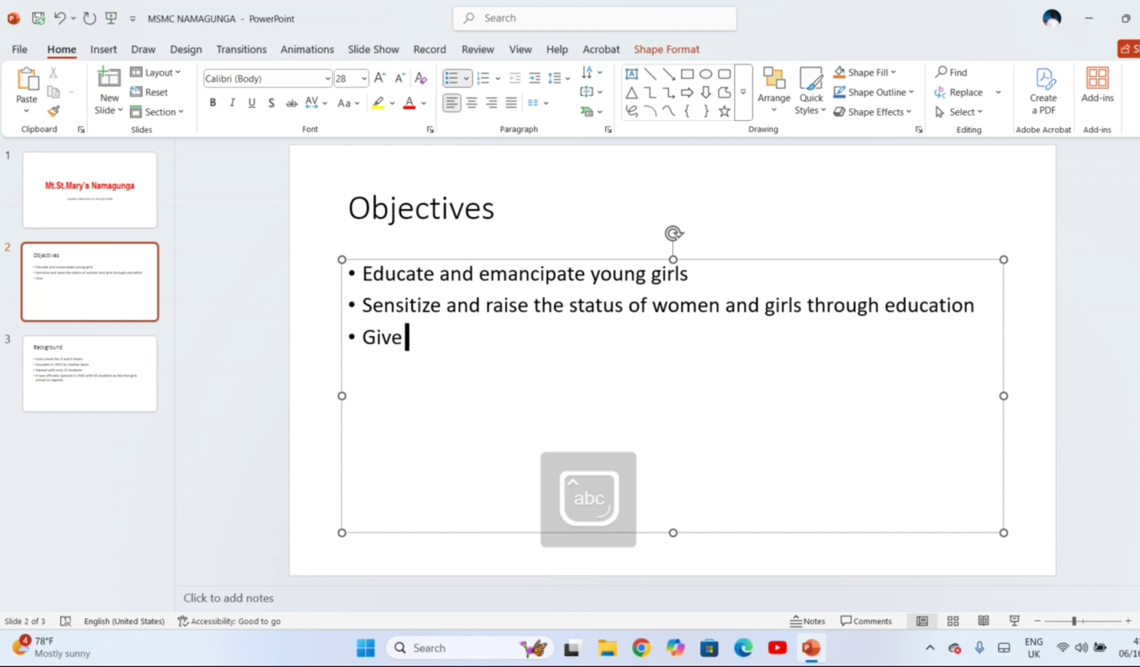
type(" leadership training to girls")
left_click(322, 278)
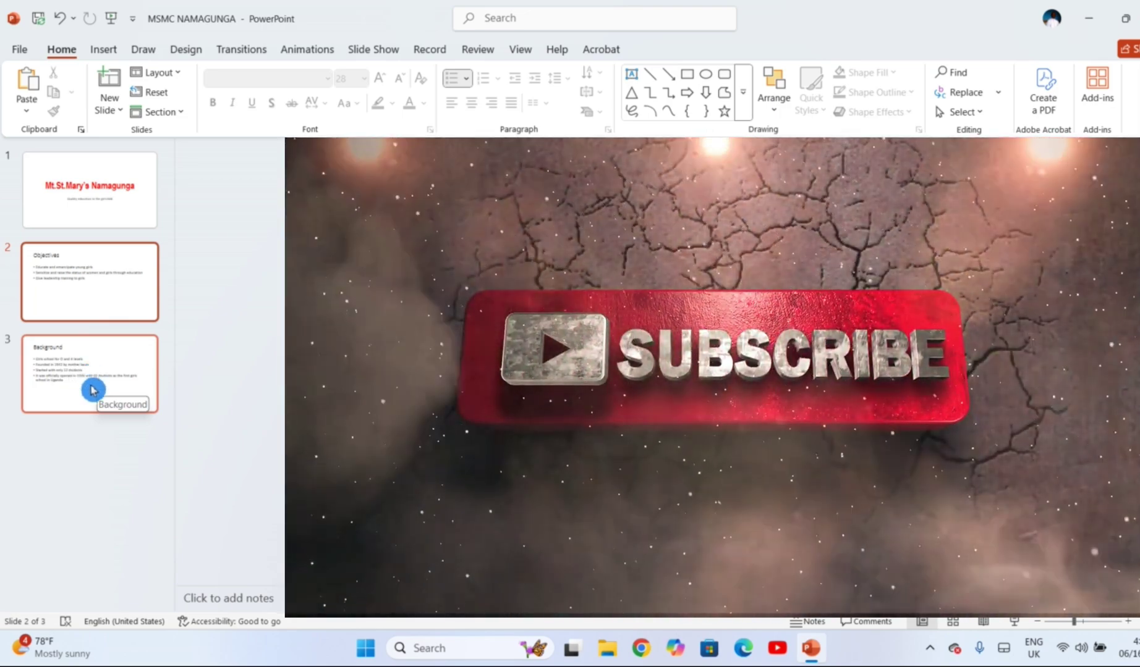
Drag the Background slide above Objectives and move the title slide back to the top
left_click(92, 377)
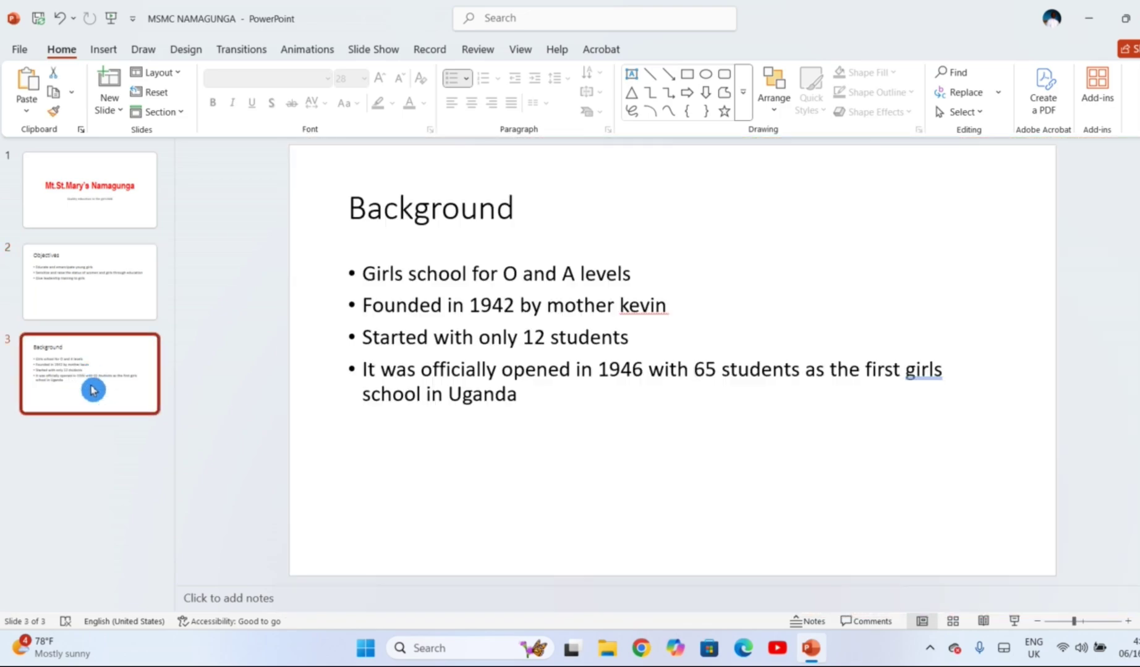
left_click_drag(93, 389, 82, 279)
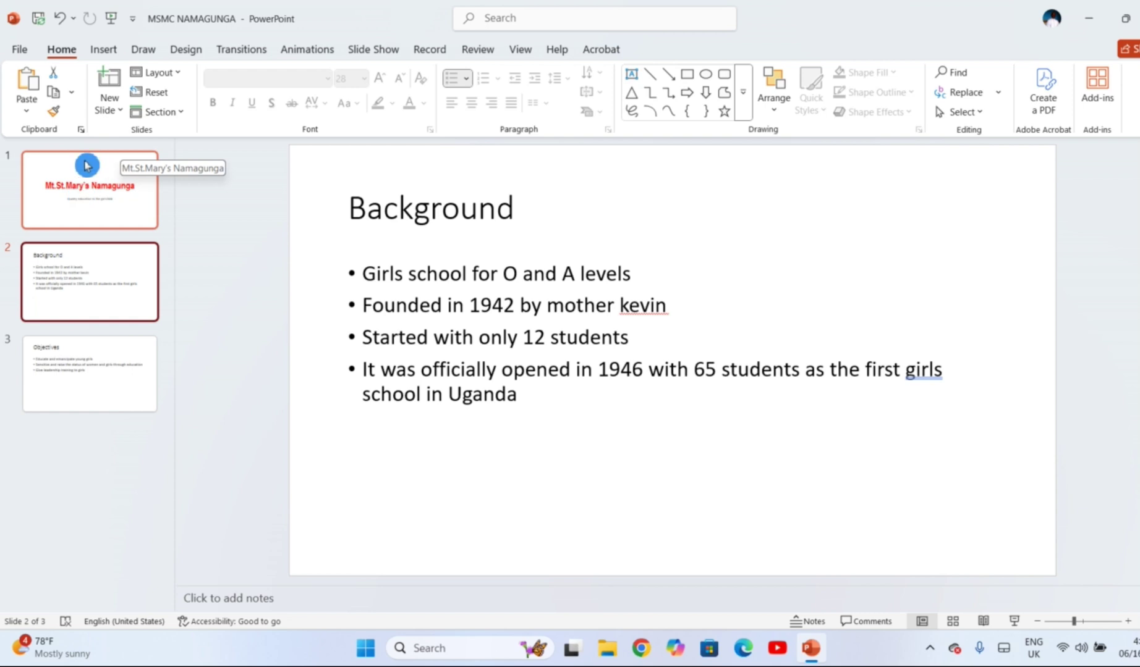
left_click(92, 179)
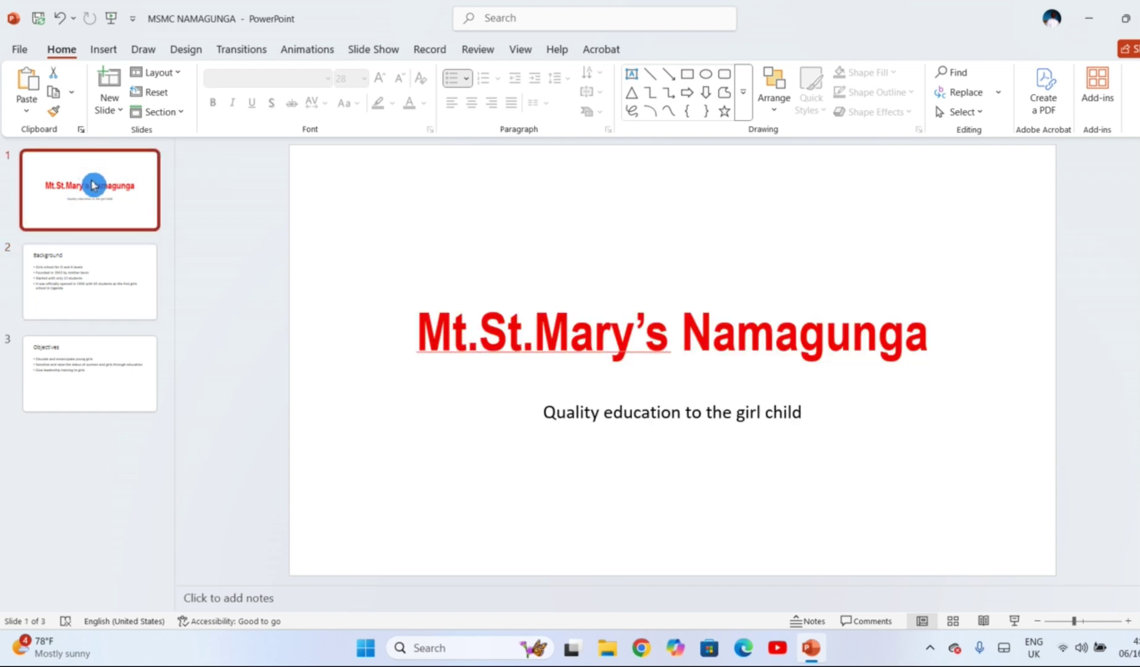
left_click_drag(93, 185, 100, 380)
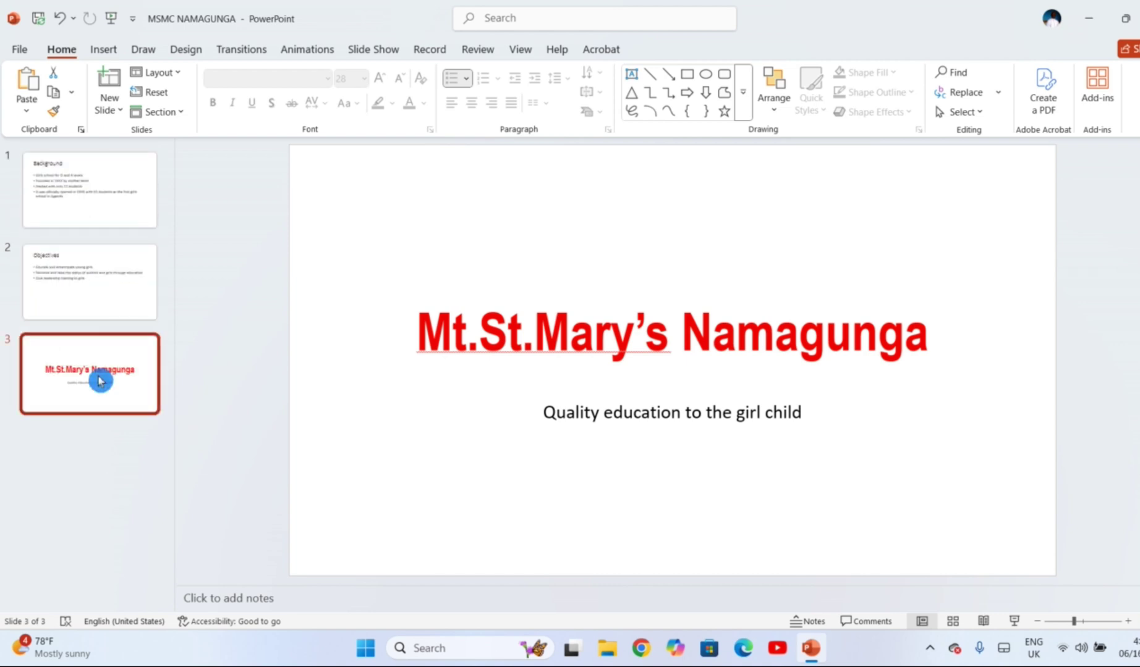
left_click(69, 262)
left_click(84, 221)
left_click(90, 267)
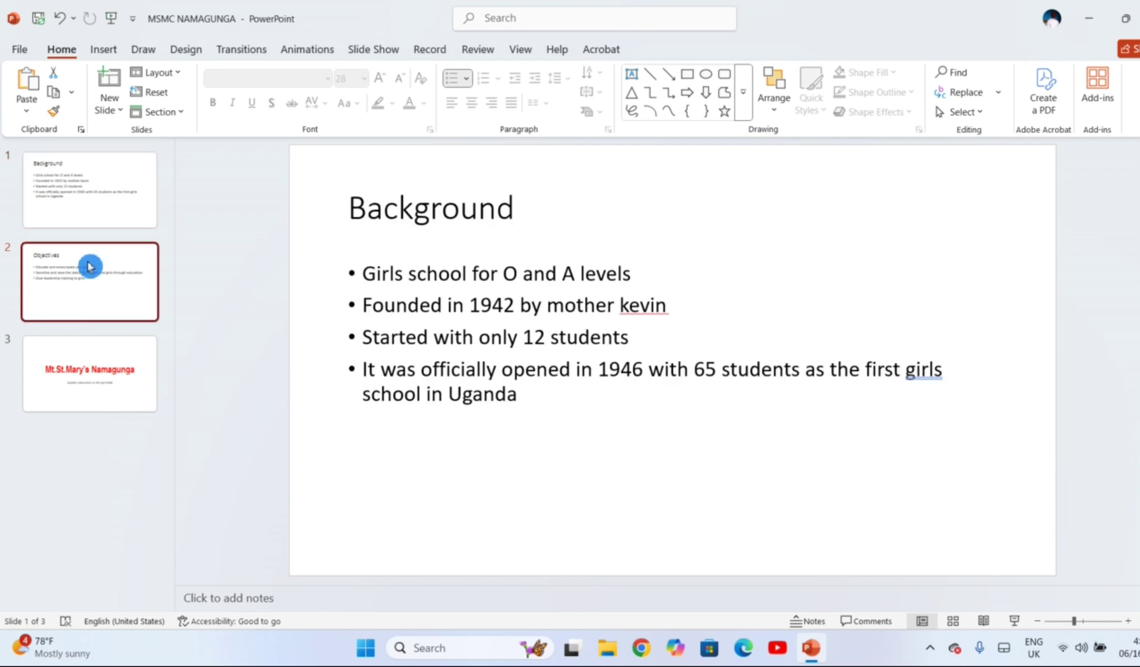
left_click_drag(94, 377, 88, 186)
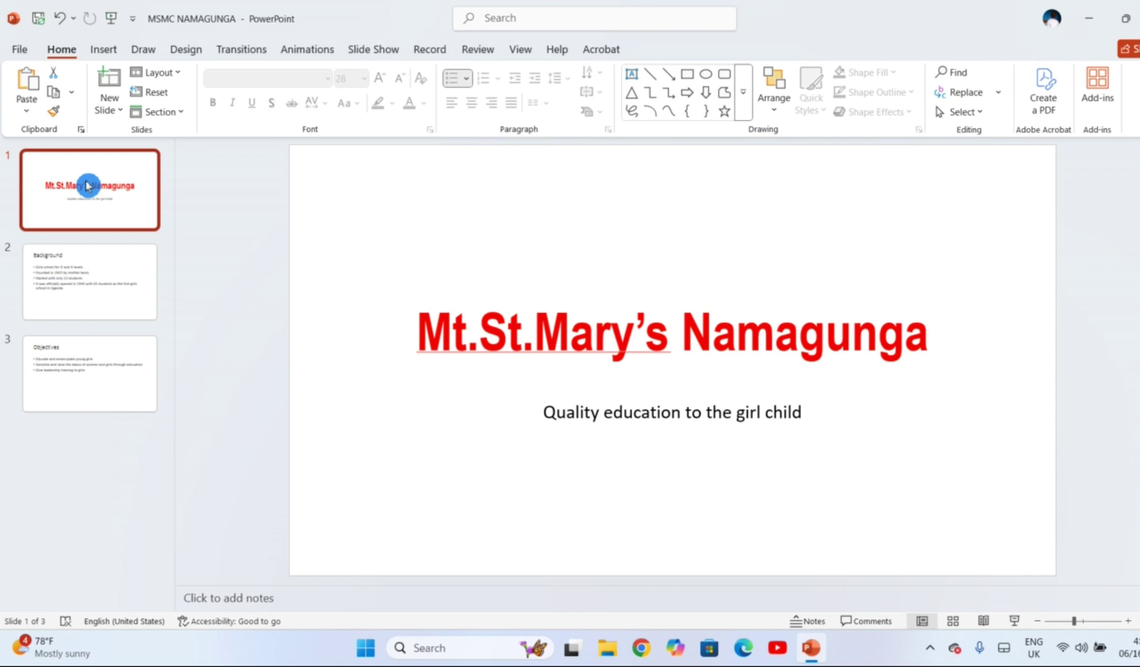
Add a new last slide titled 'Table of performance across years'
left_click(74, 404)
left_click(92, 450)
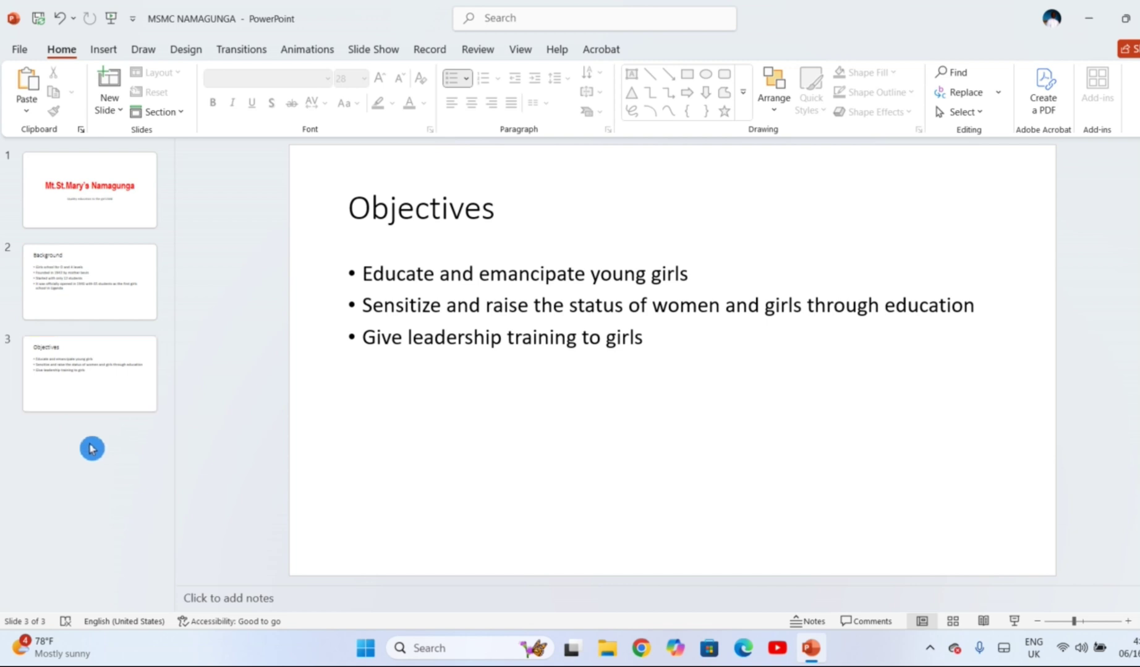
right_click(91, 450)
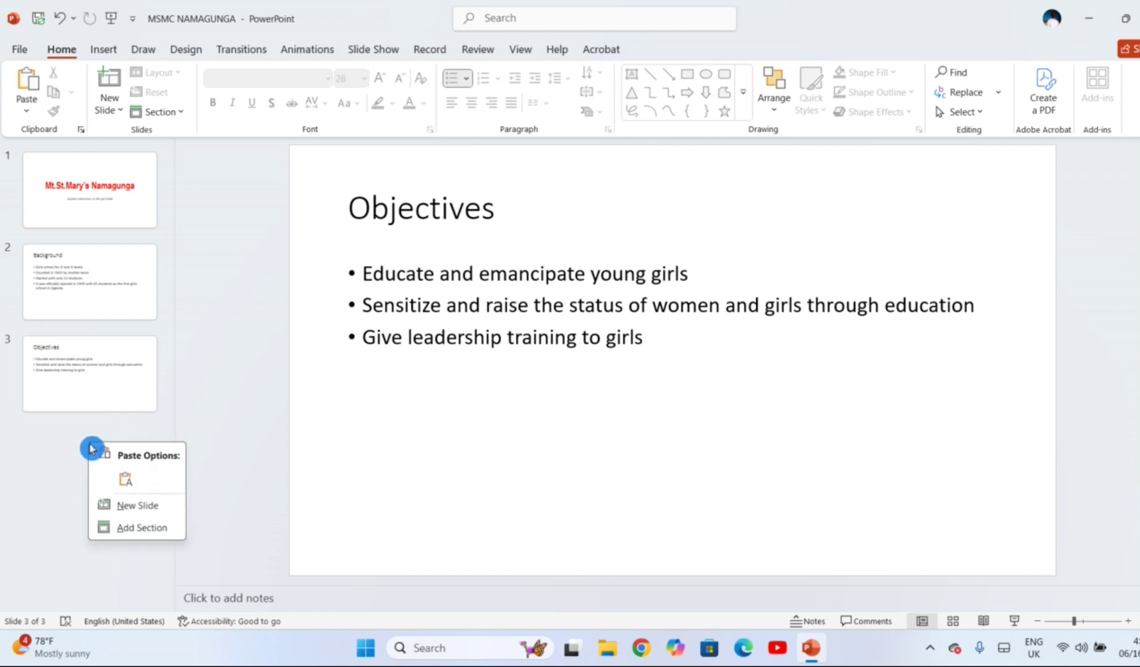
left_click(128, 511)
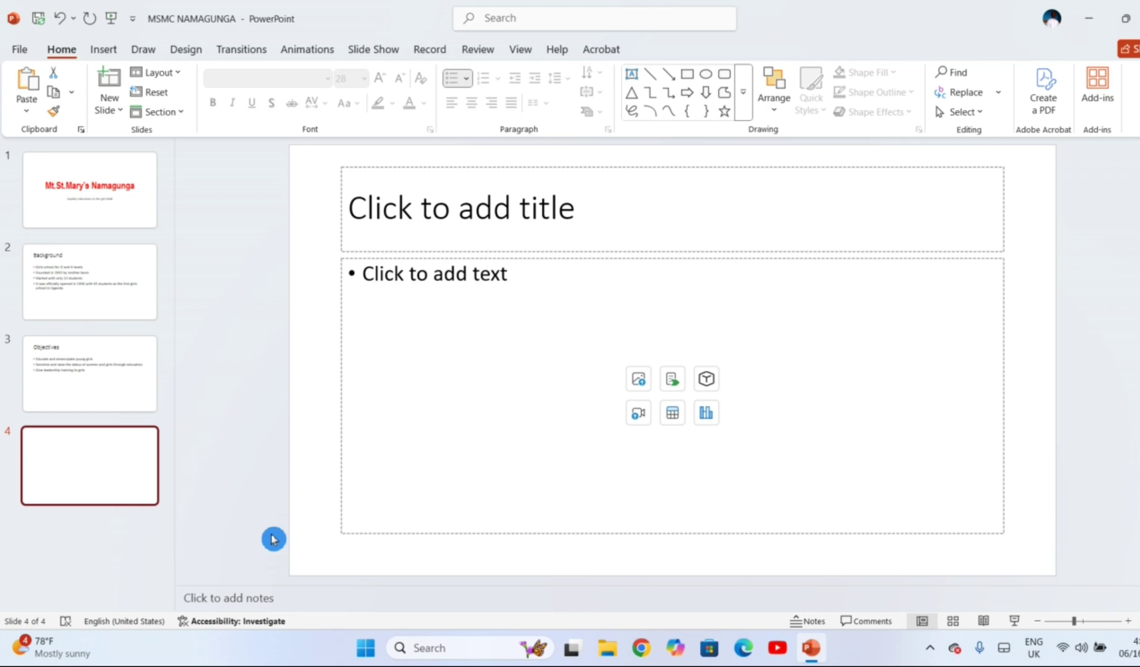
left_click(548, 213)
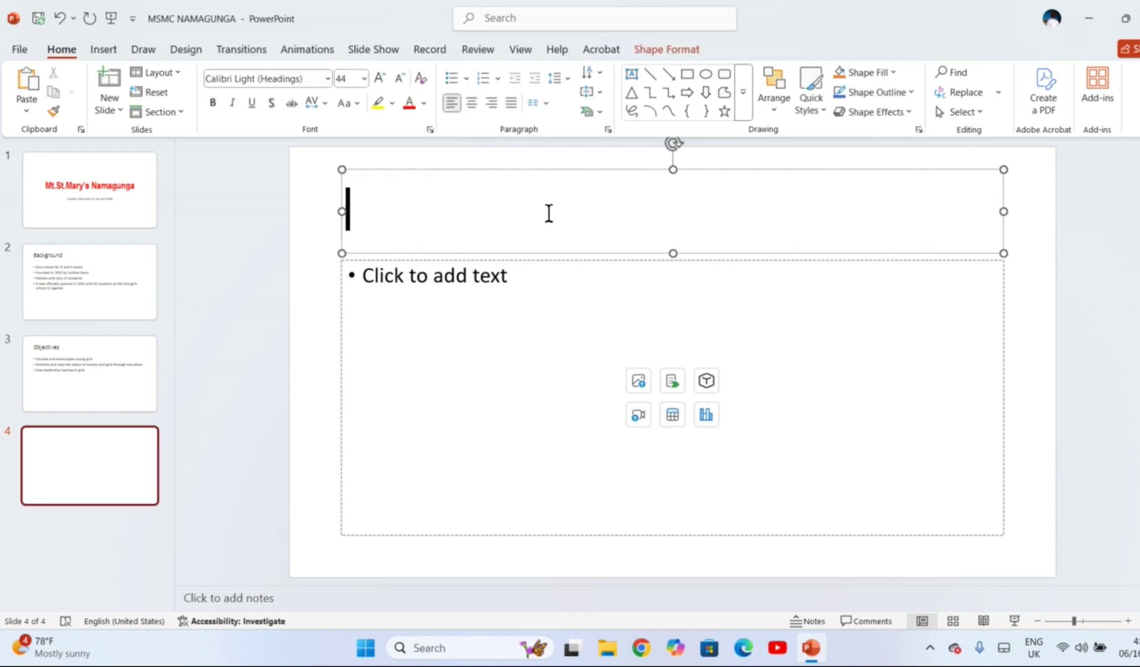
type("T")
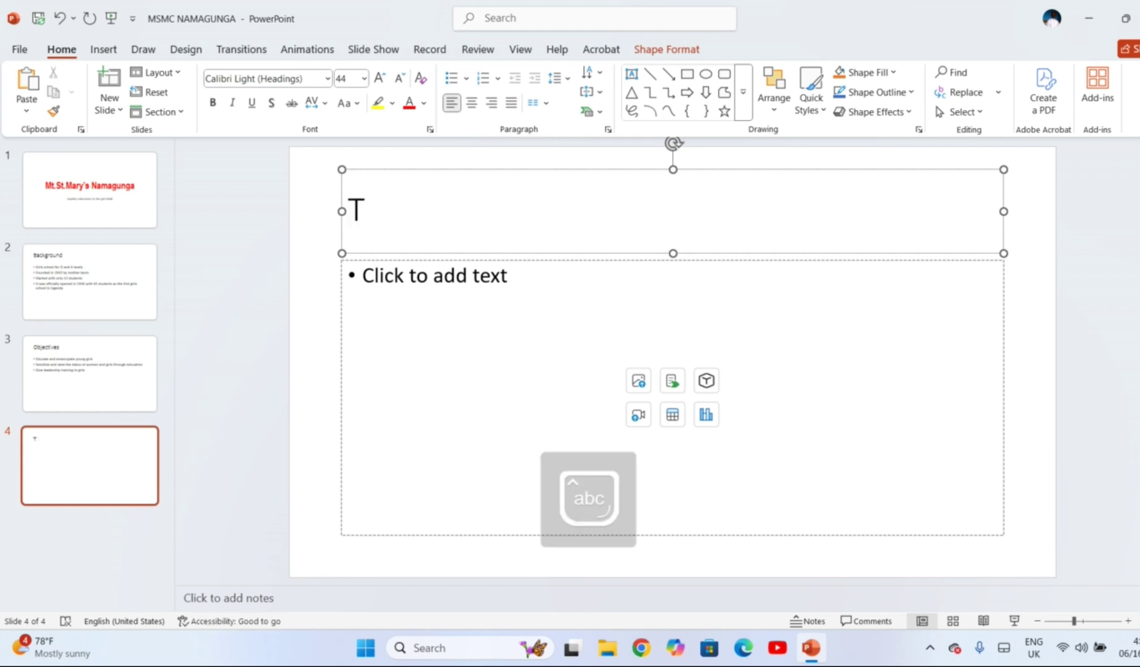
type("able of performance ac")
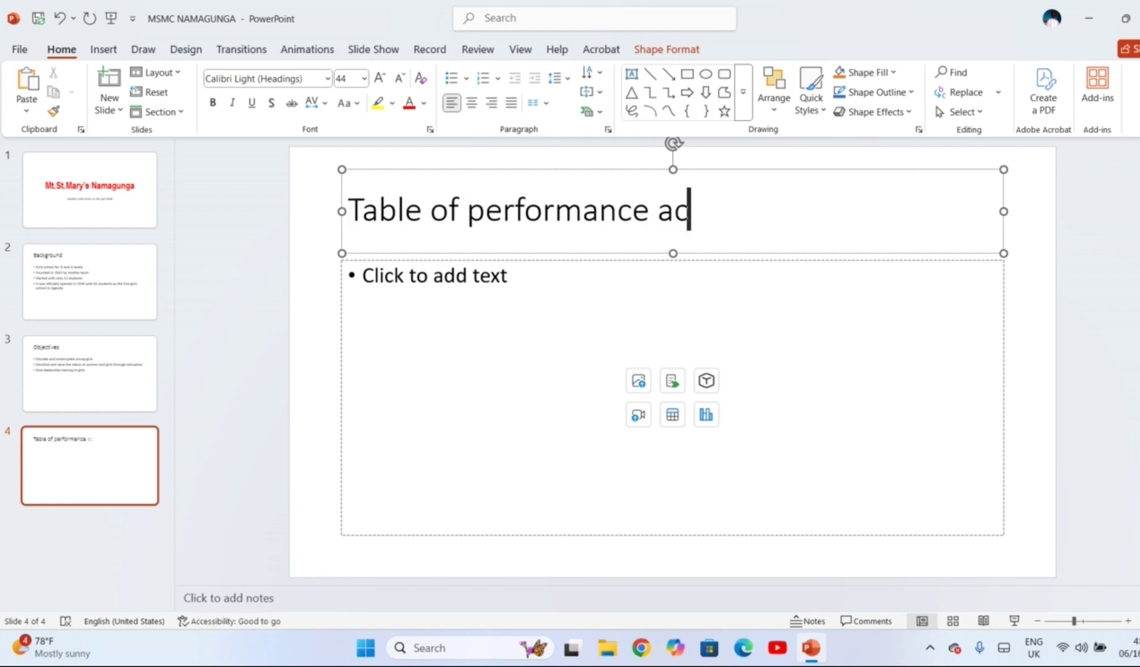
type("ross years")
left_click(485, 291)
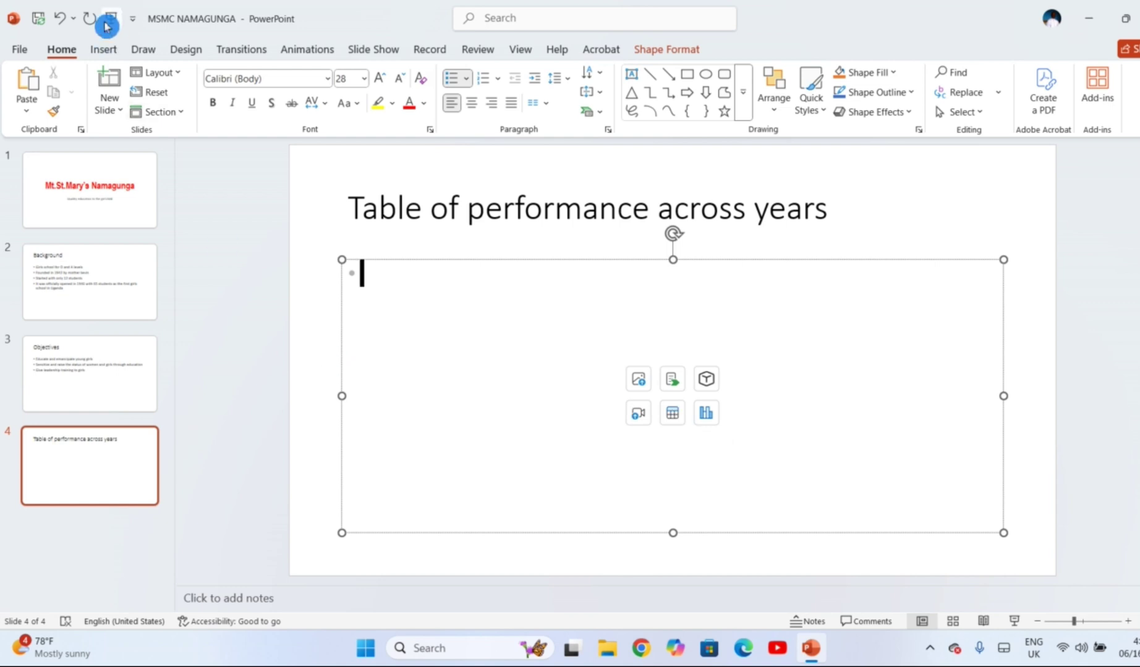
Insert an empty 3-column, 5-row table on the performance slide
left_click(103, 52)
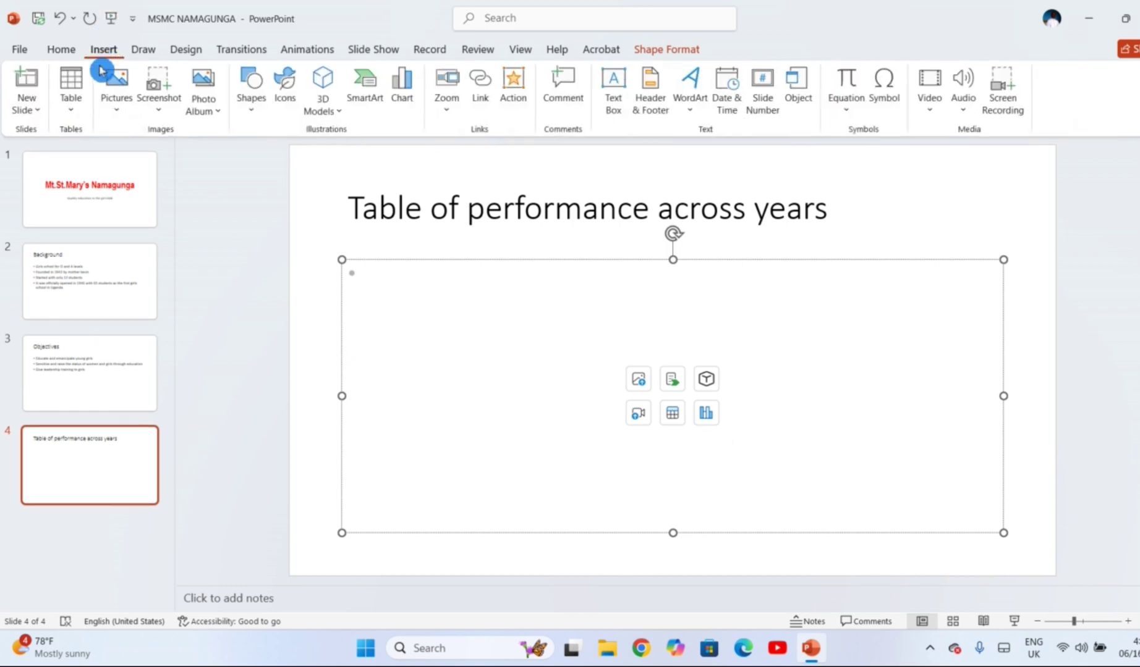
left_click(70, 102)
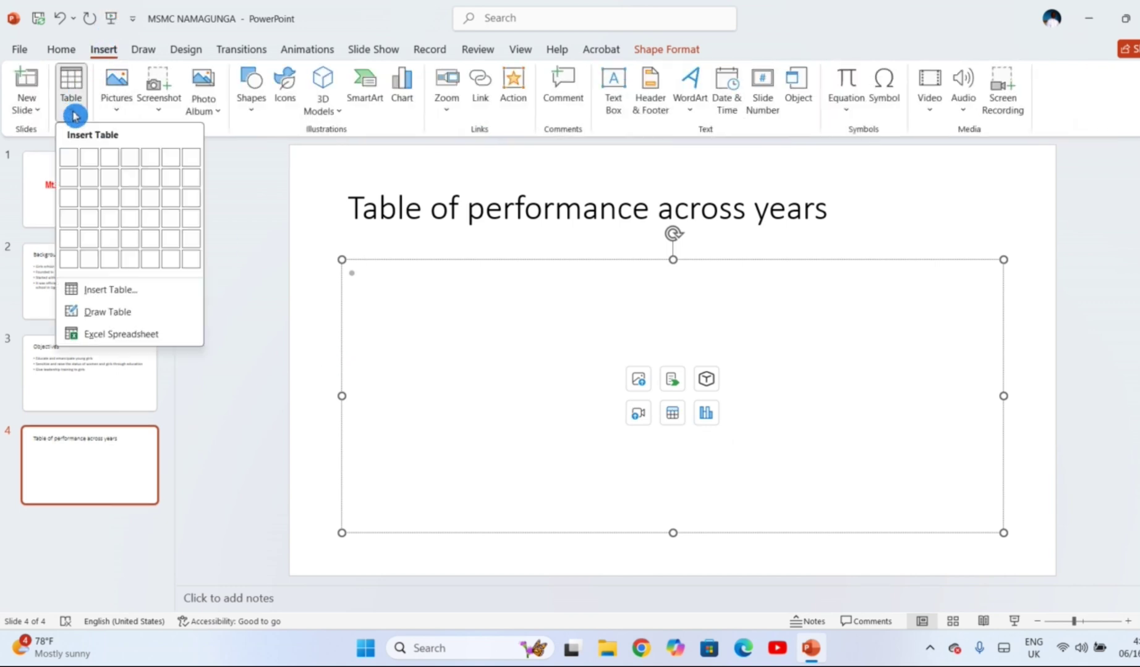
left_click(82, 285)
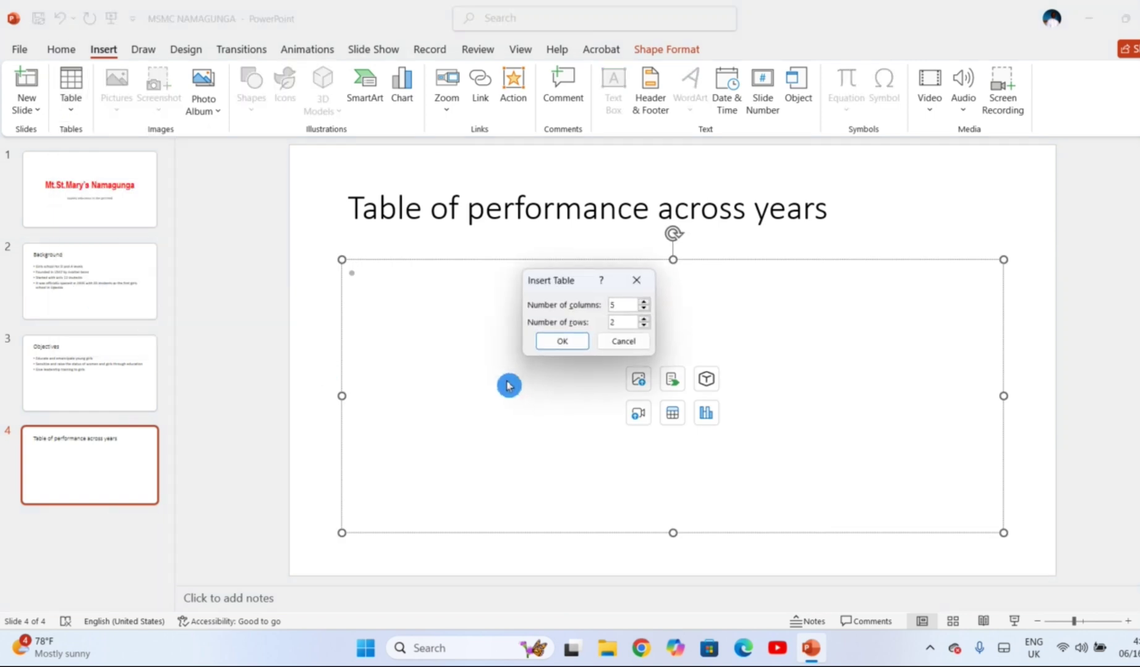
type("35")
left_click(617, 322)
left_click(570, 343)
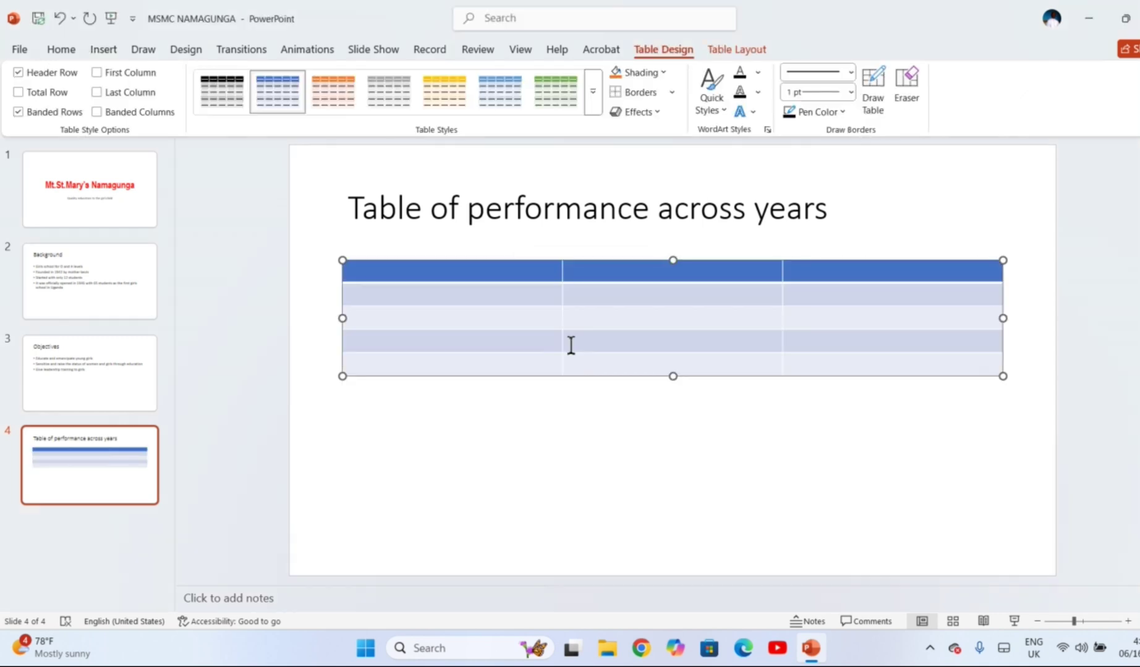
left_click(495, 274)
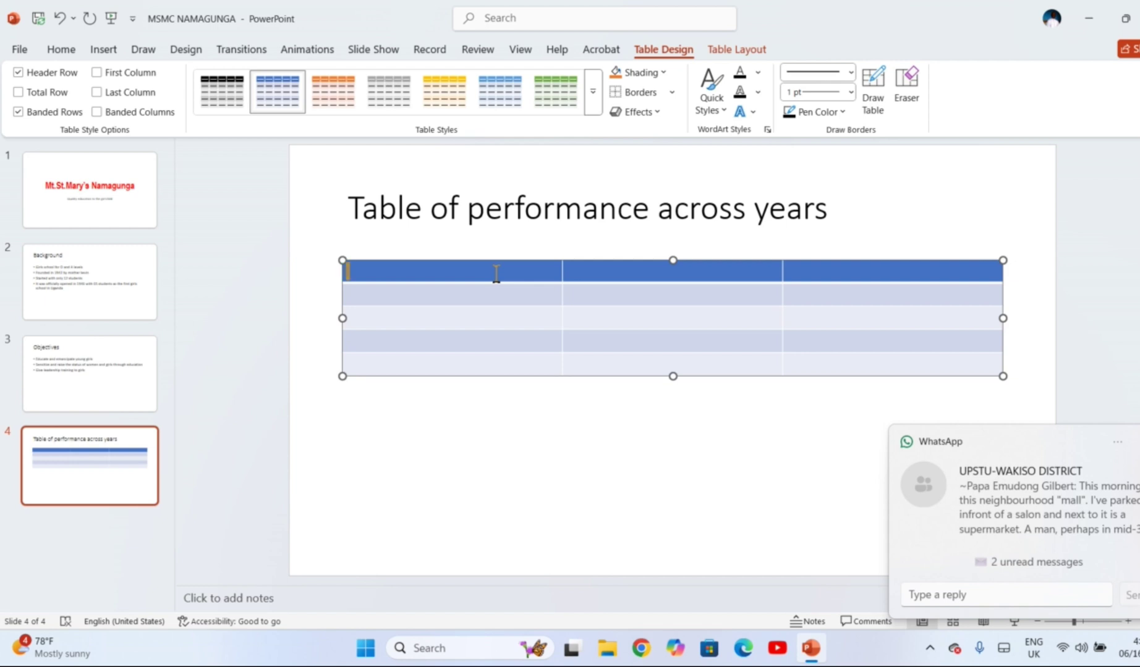
Fill the table's header cells with the years 2025, 2024 and 2023
type("2")
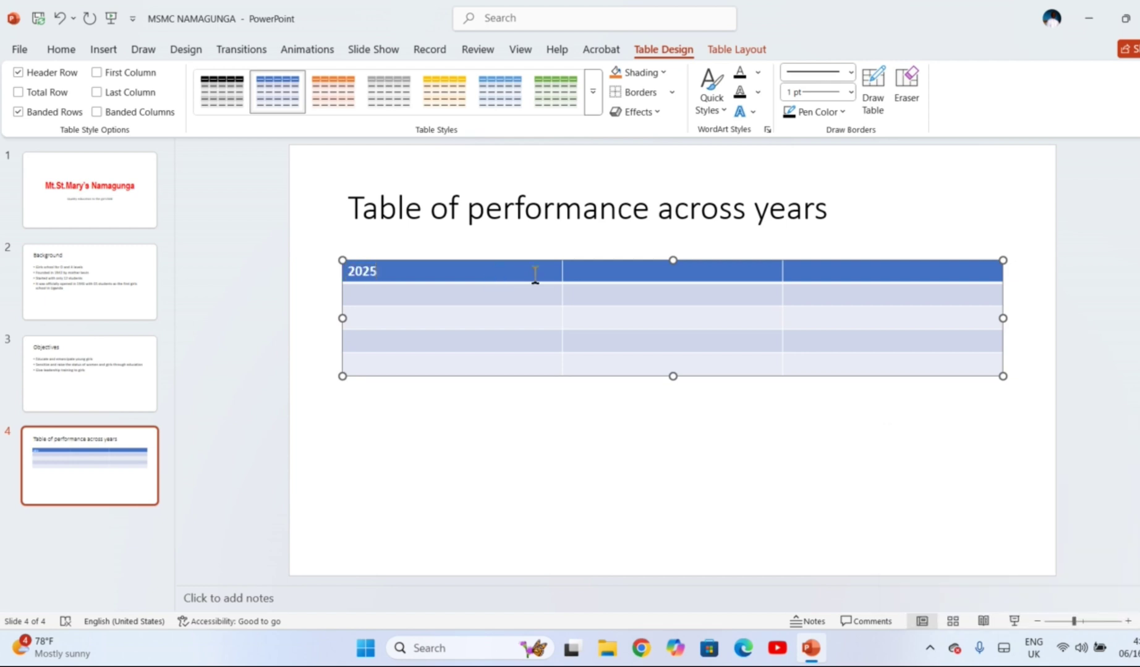
type("02")
type("023")
left_click(546, 403)
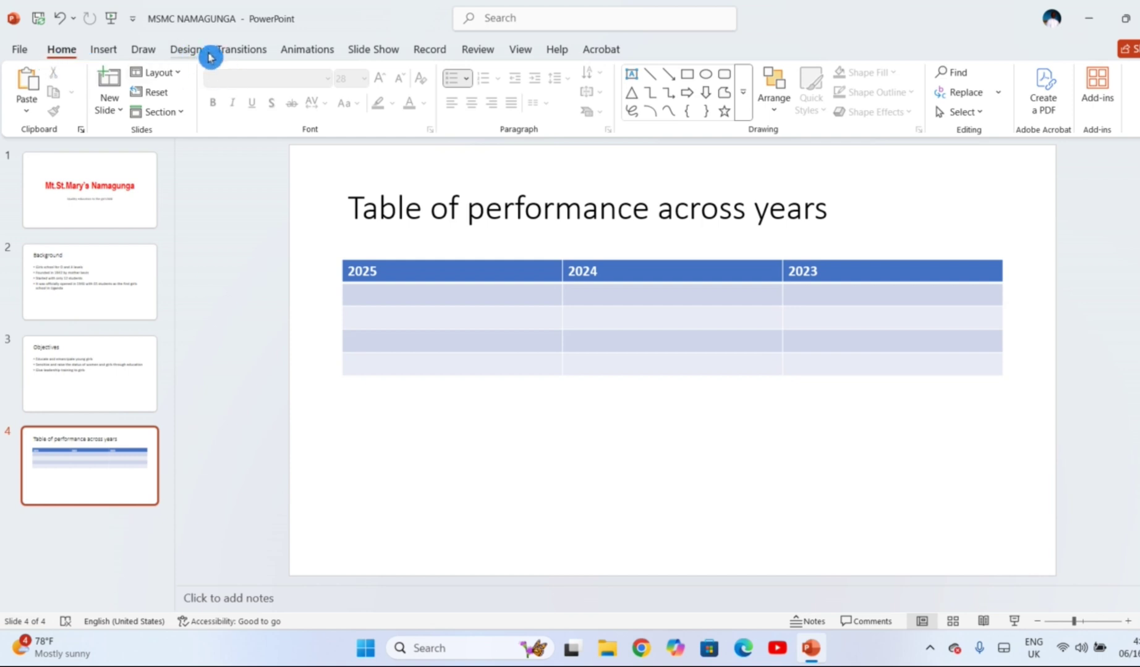
Preview design themes, then apply the green Facet theme to all slides
left_click(187, 50)
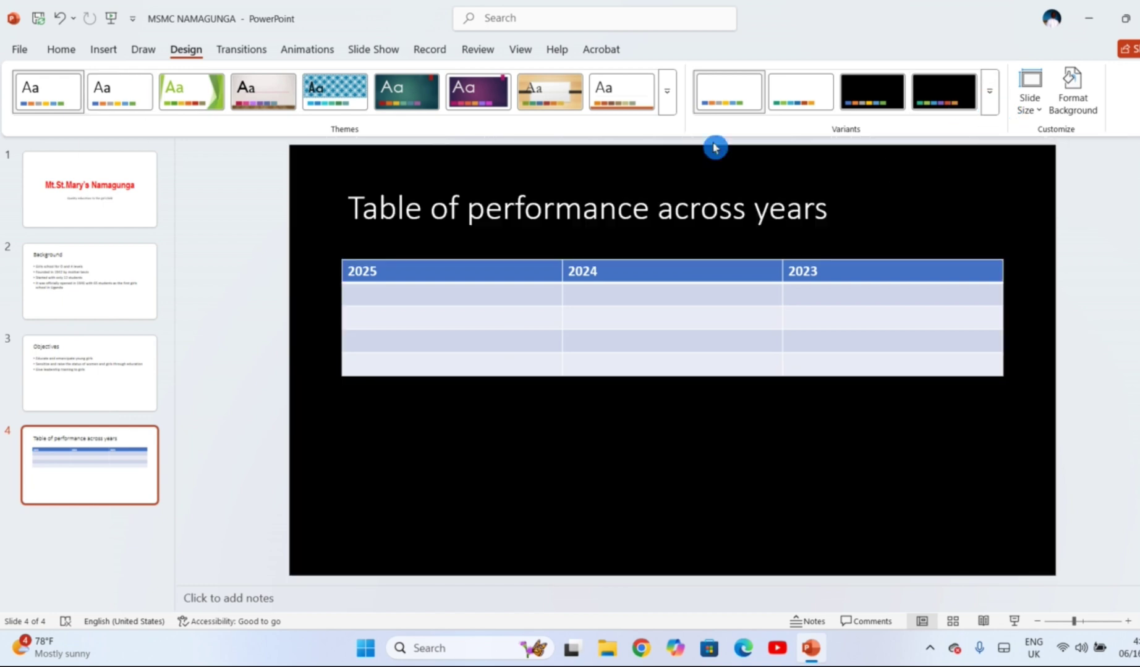
left_click(665, 91)
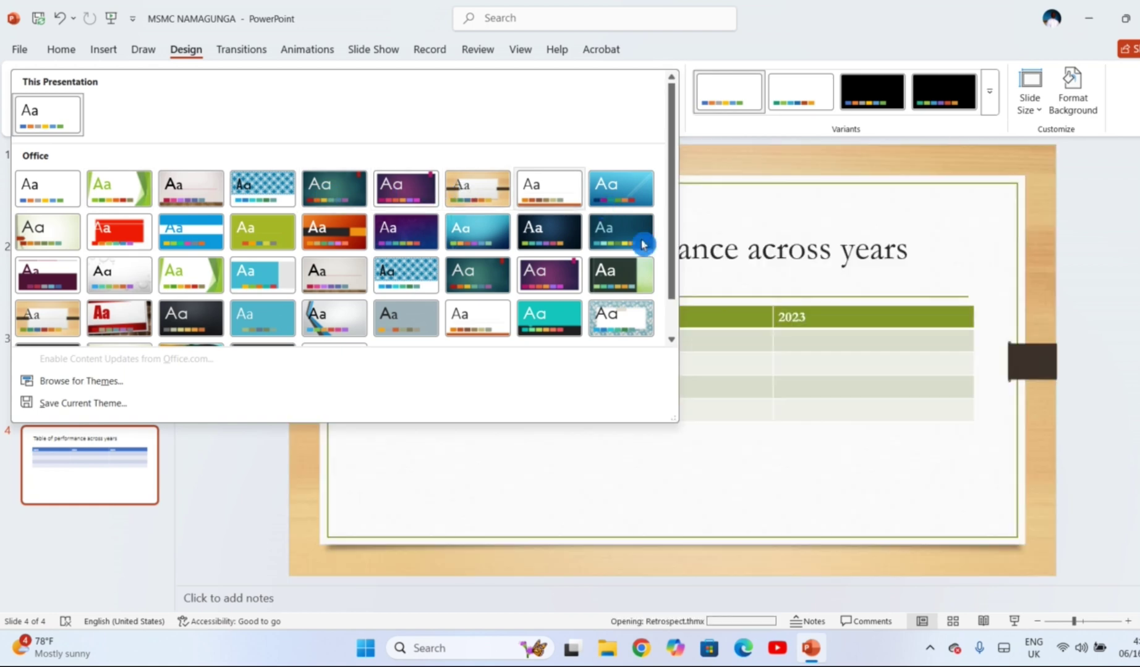
left_click(330, 316)
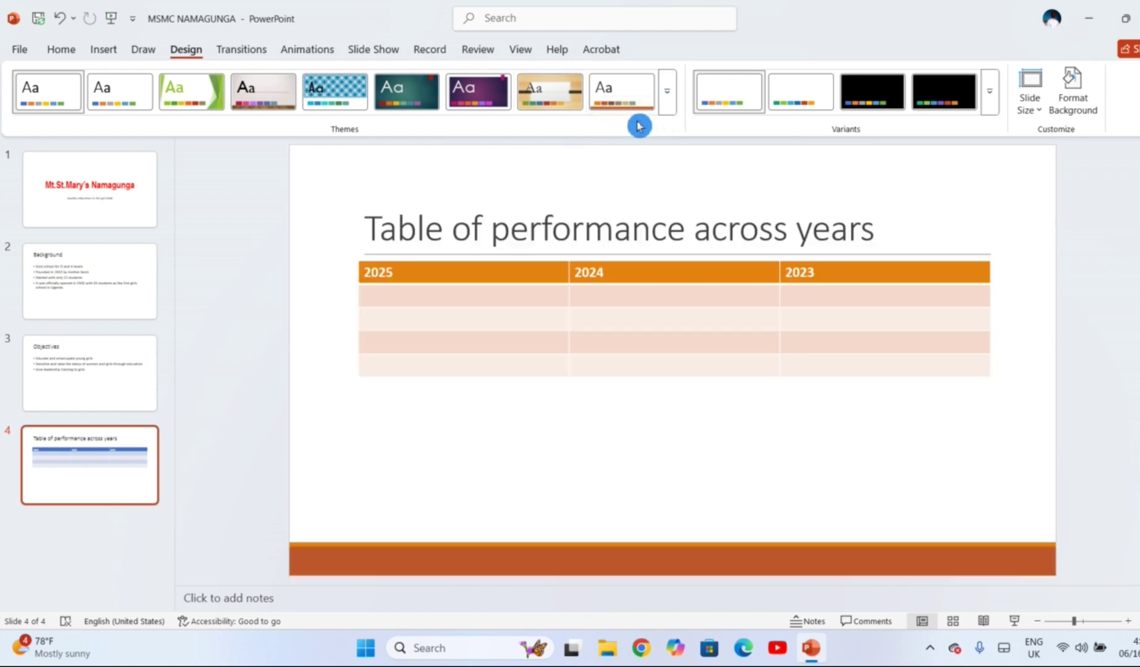
left_click(670, 103)
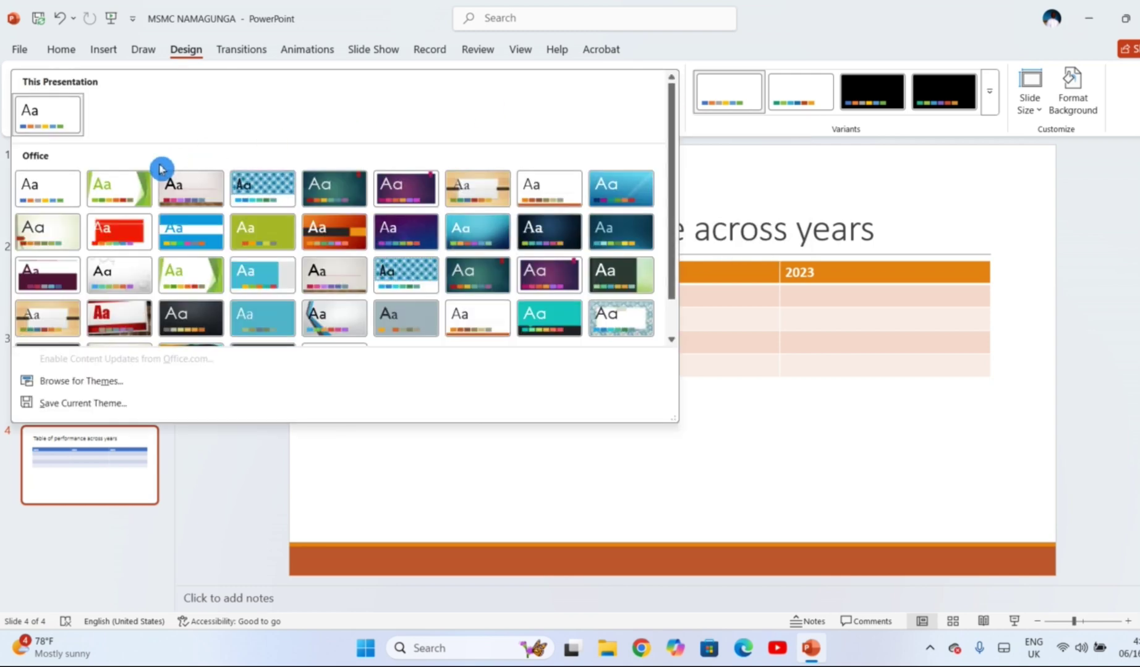
left_click(122, 190)
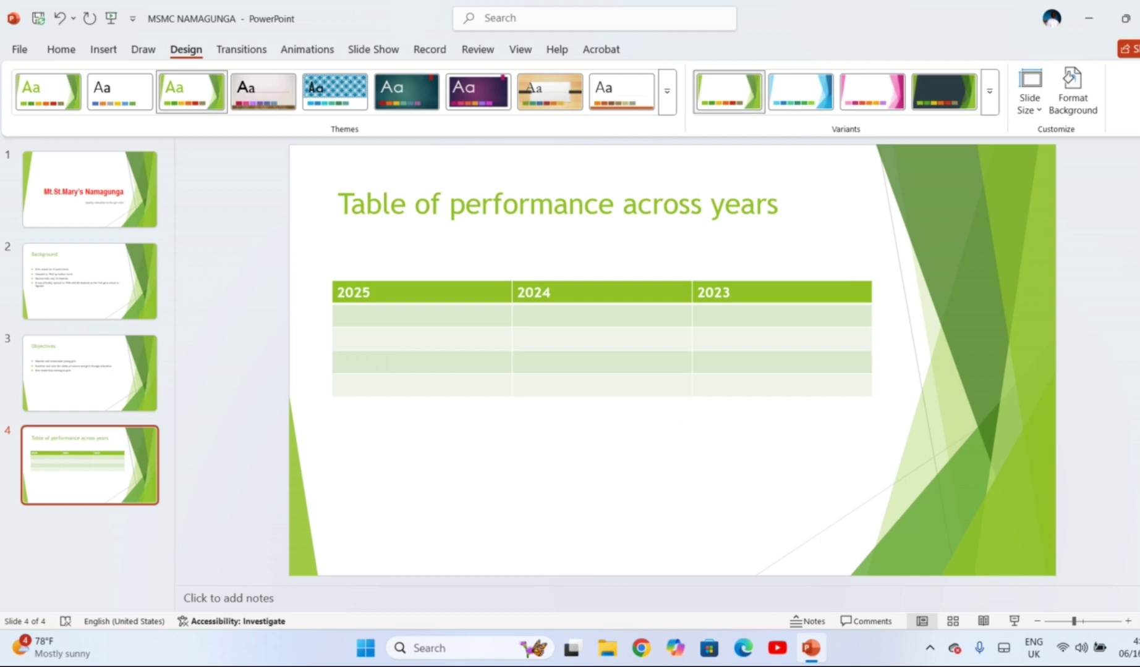
left_click(267, 444)
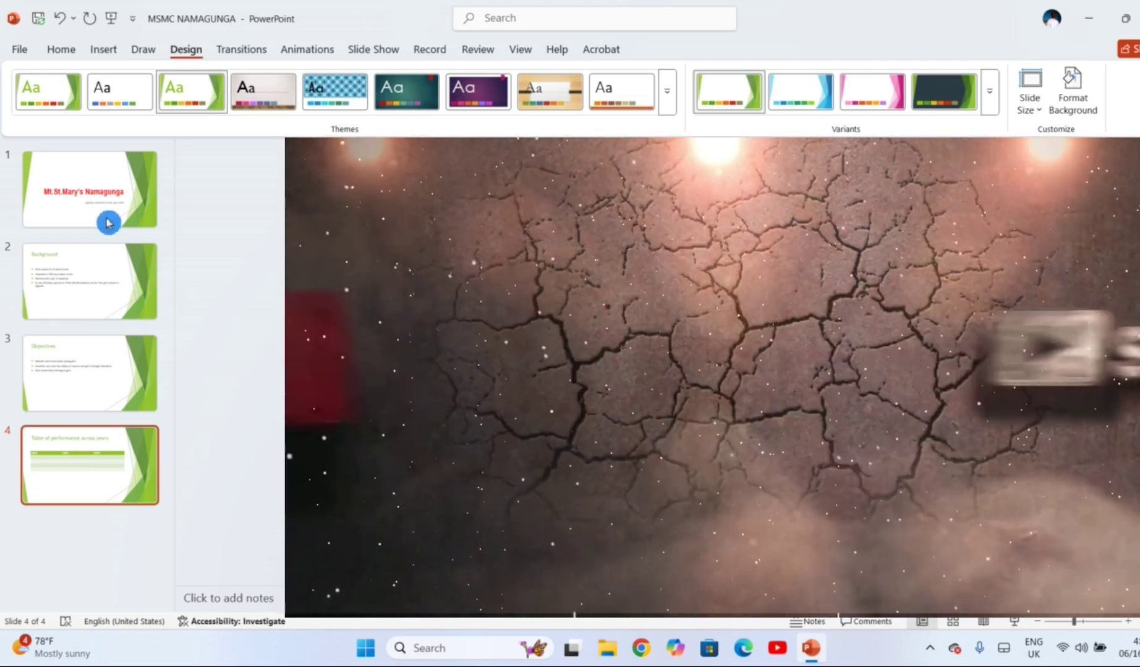
Insert the 'School badge' picture from the Desktop onto title slide 1
left_click(104, 207)
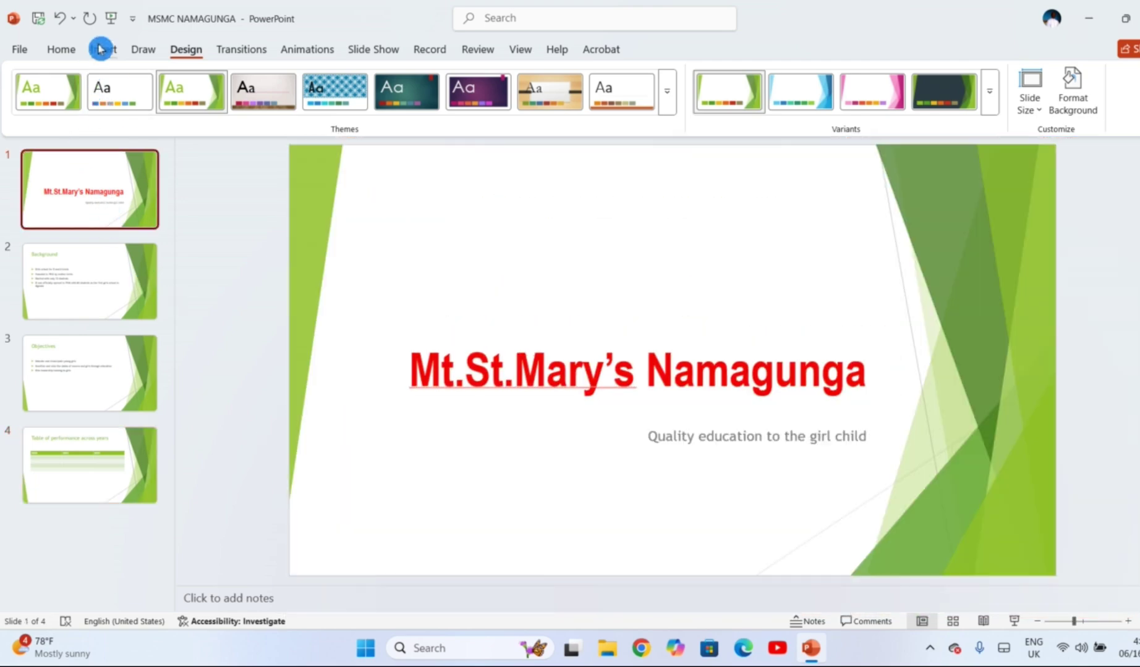
left_click(102, 53)
left_click(123, 116)
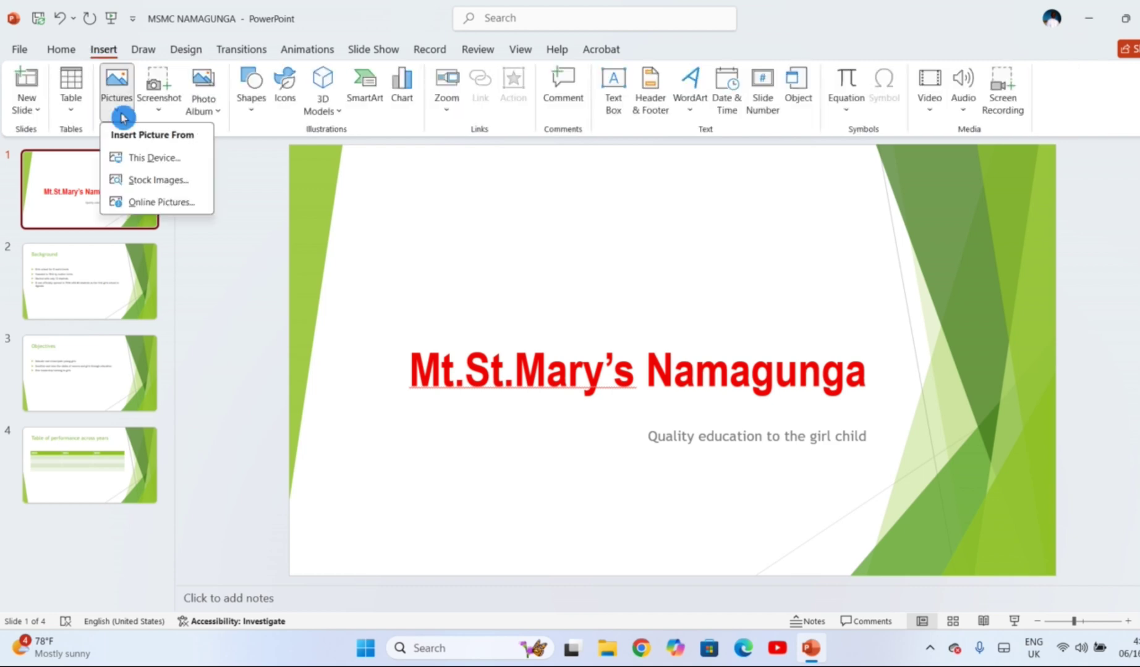
left_click(170, 159)
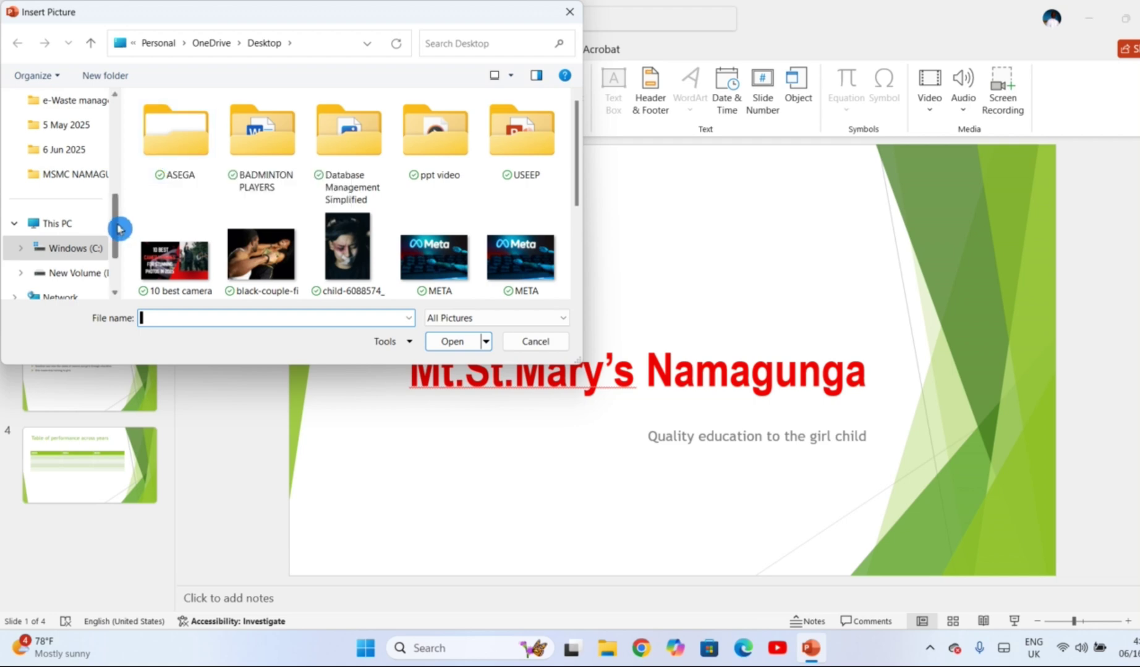
mouse_move(117, 228)
left_mouse_down()
mouse_move(117, 112)
mouse_move(132, 236)
mouse_move(108, 154)
left_mouse_up()
left_click(70, 150)
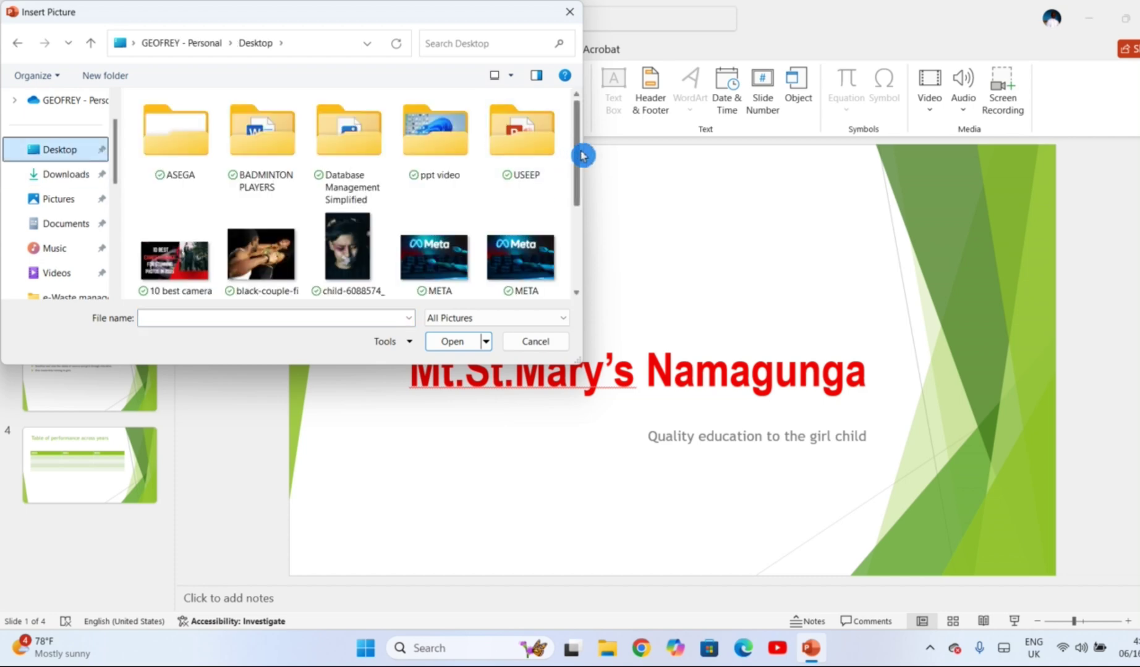
left_click_drag(579, 158, 585, 237)
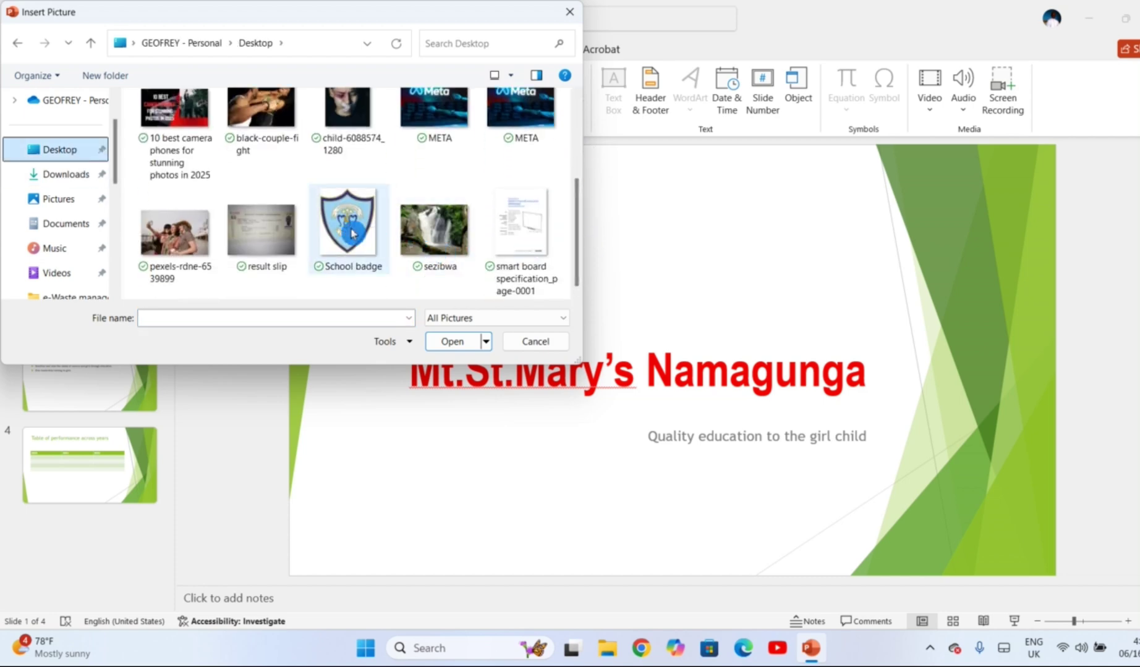
left_click(330, 233)
left_click(453, 342)
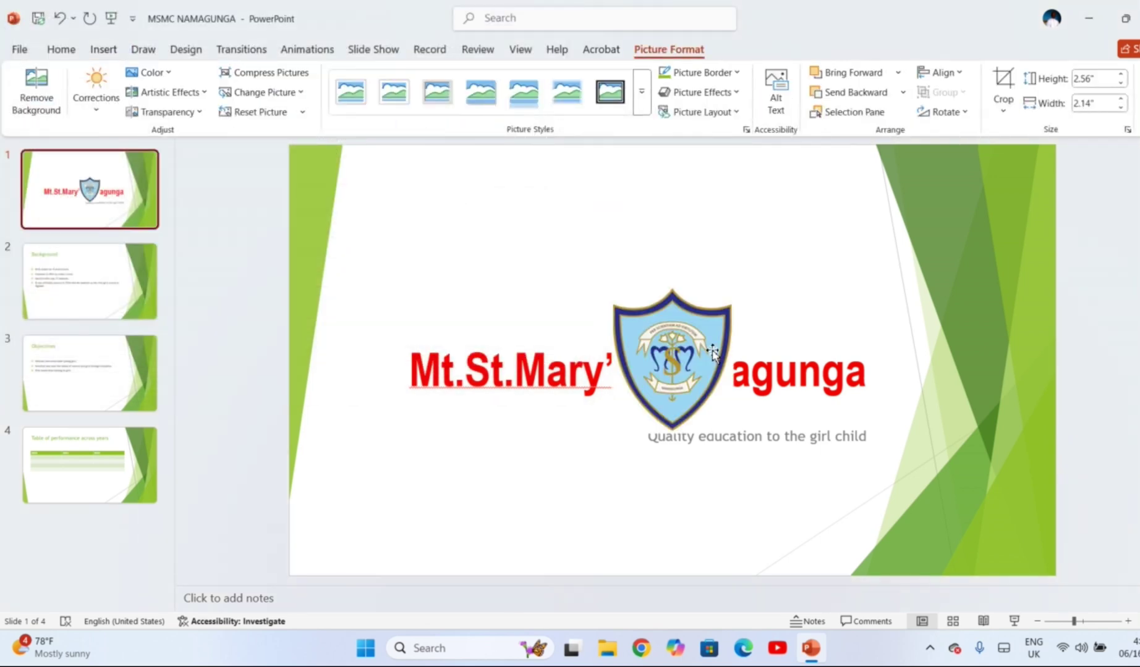
Shrink the school badge to about 3.2" x 2.67" and move it to the top-right corner
left_click_drag(712, 352, 697, 388)
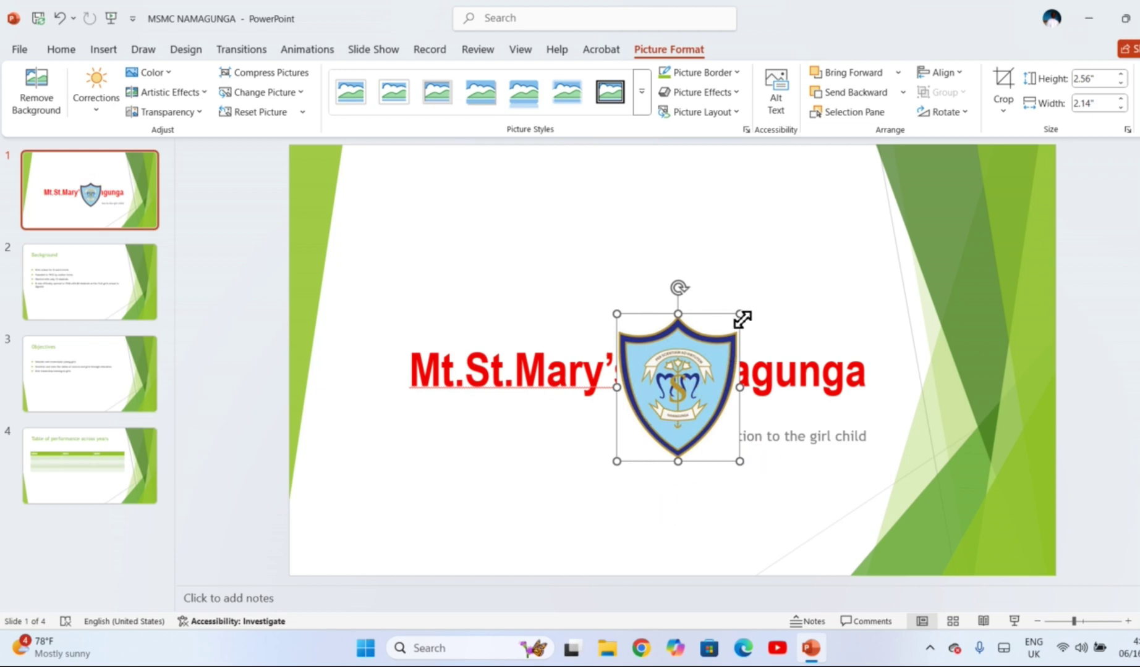
left_click_drag(740, 315, 831, 242)
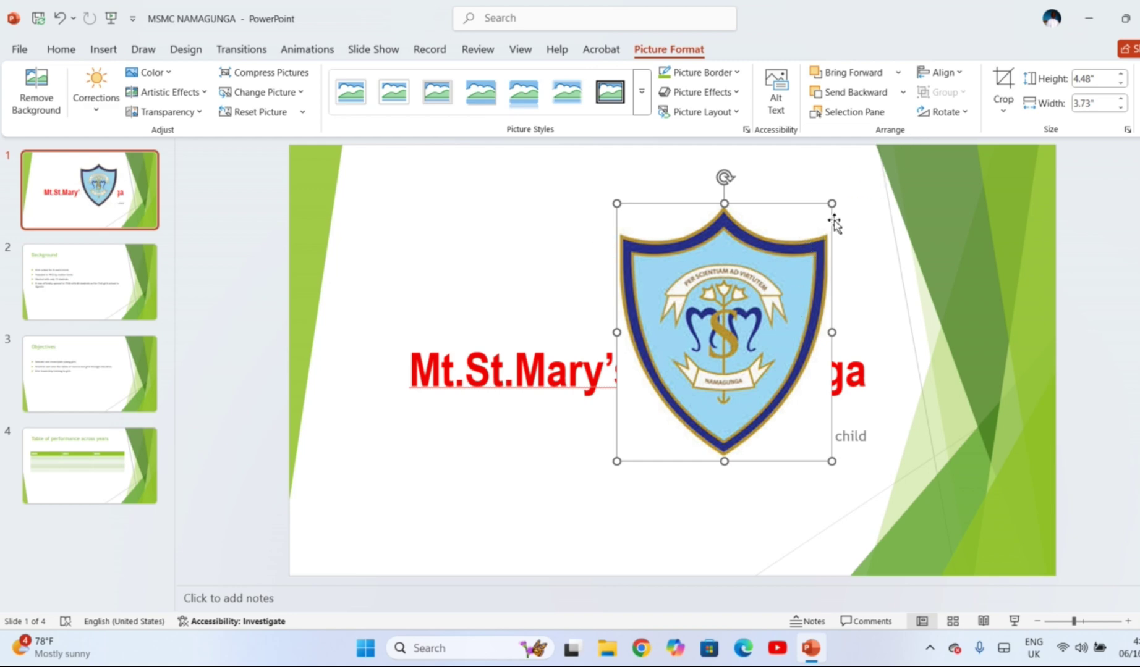
left_click_drag(832, 203, 780, 265)
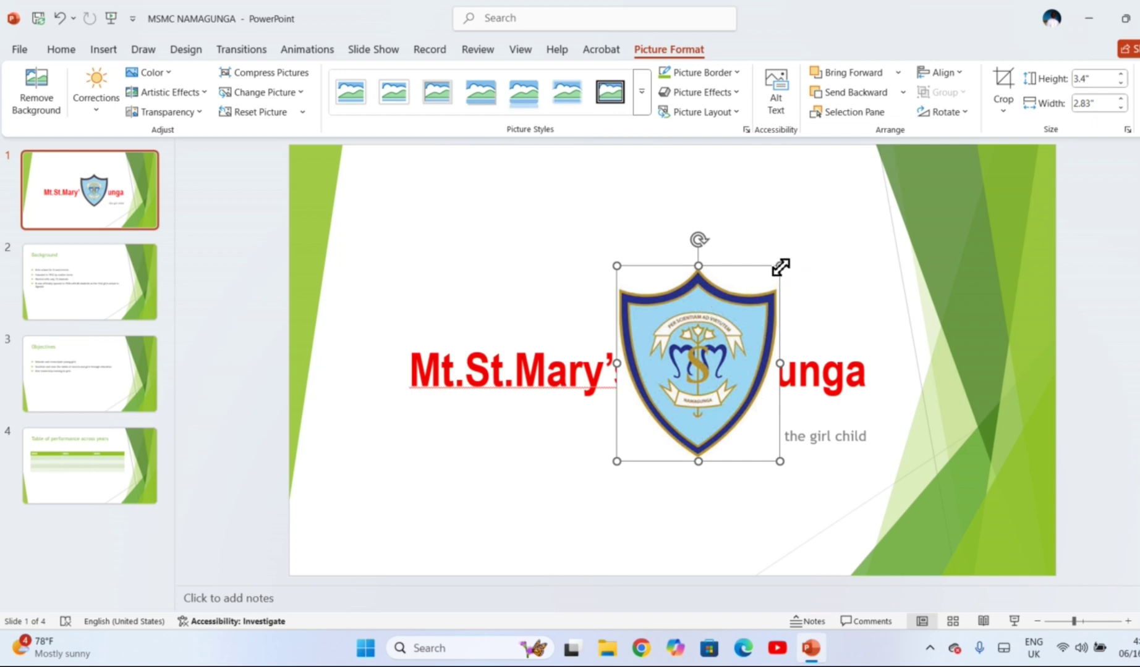
left_click_drag(780, 266, 826, 218)
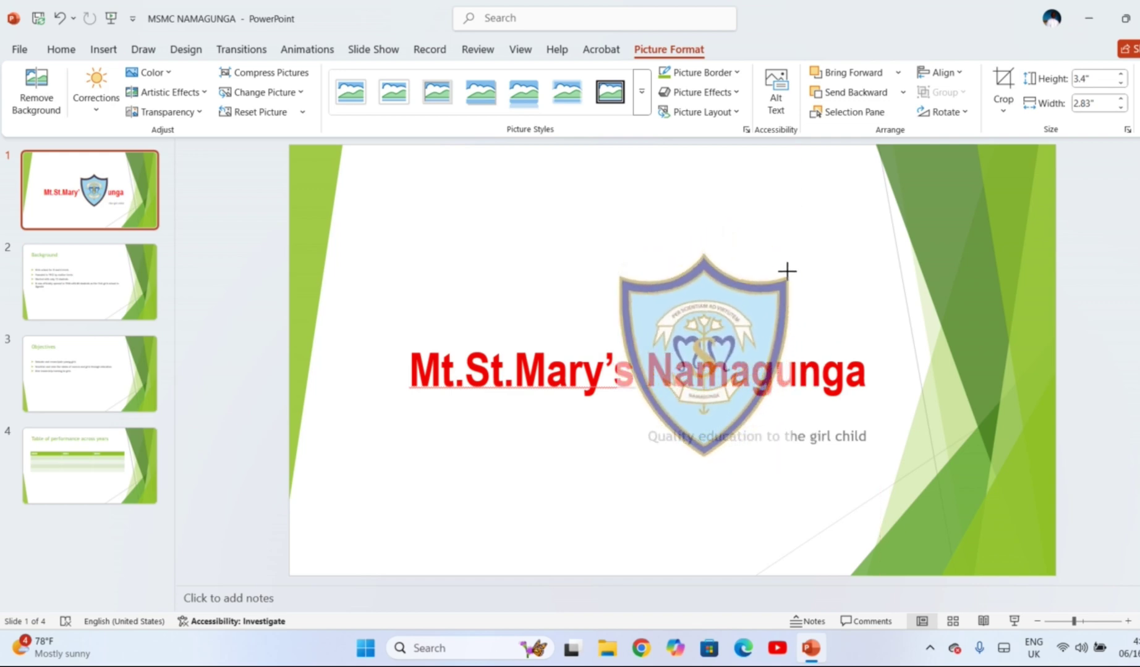
left_click_drag(826, 217, 771, 292)
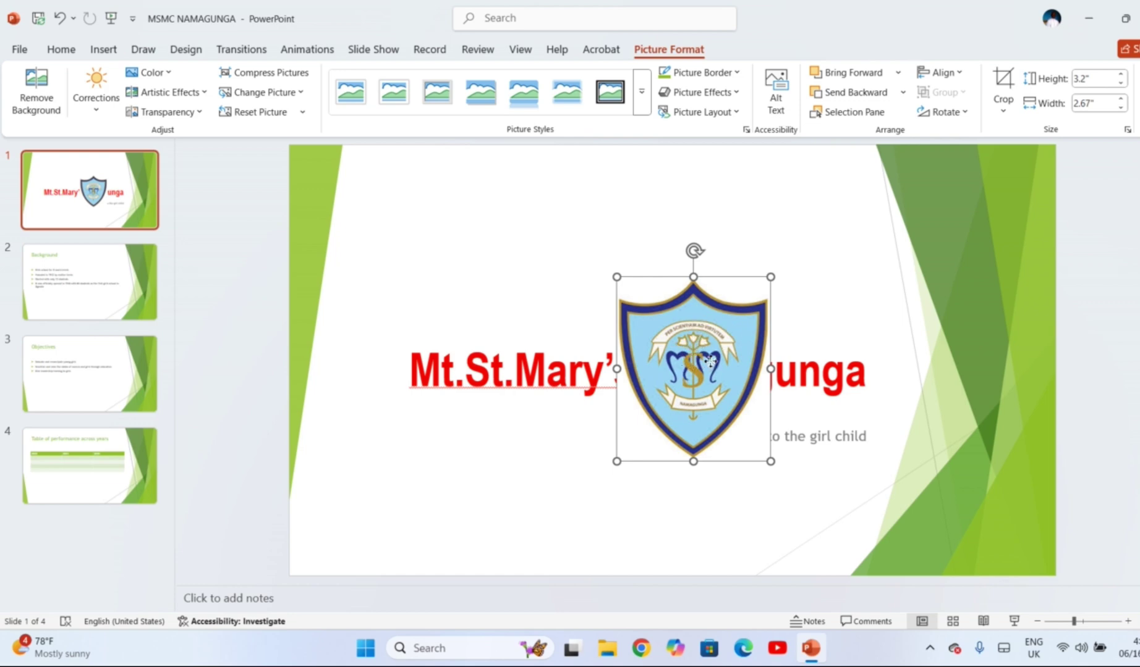
mouse_move(709, 361)
left_mouse_down()
mouse_move(890, 229)
mouse_move(962, 227)
left_mouse_up()
left_click(842, 522)
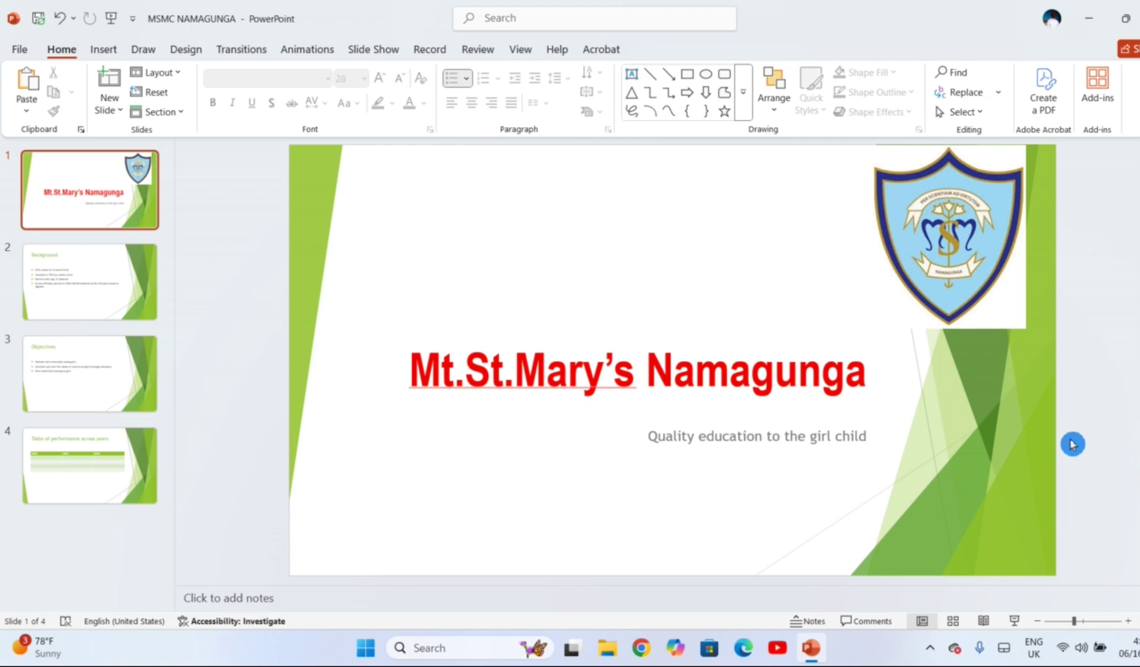
Draw a green rectangle on the title slide from the Shapes gallery
left_click(103, 49)
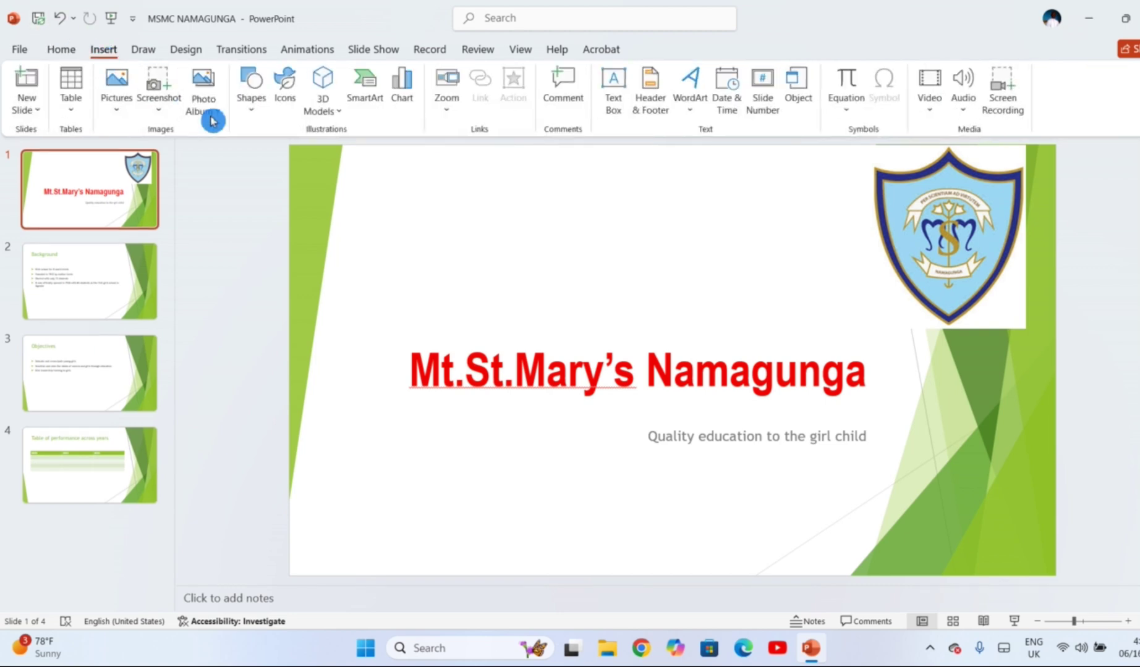
left_click(254, 114)
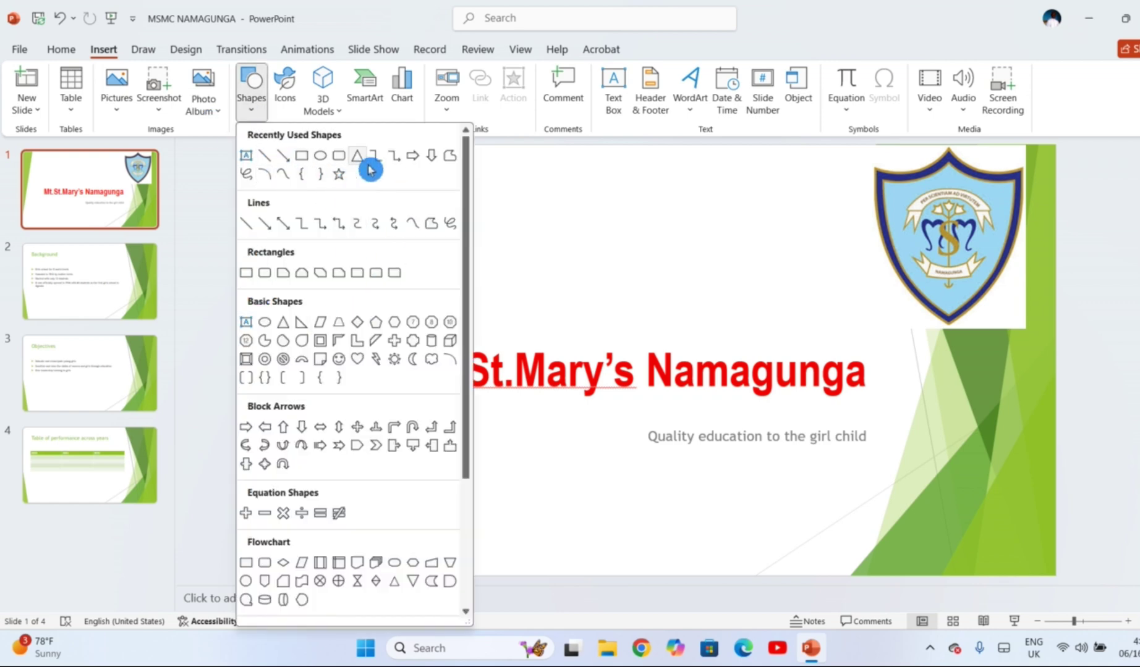
scroll(433, 433, "down", 3)
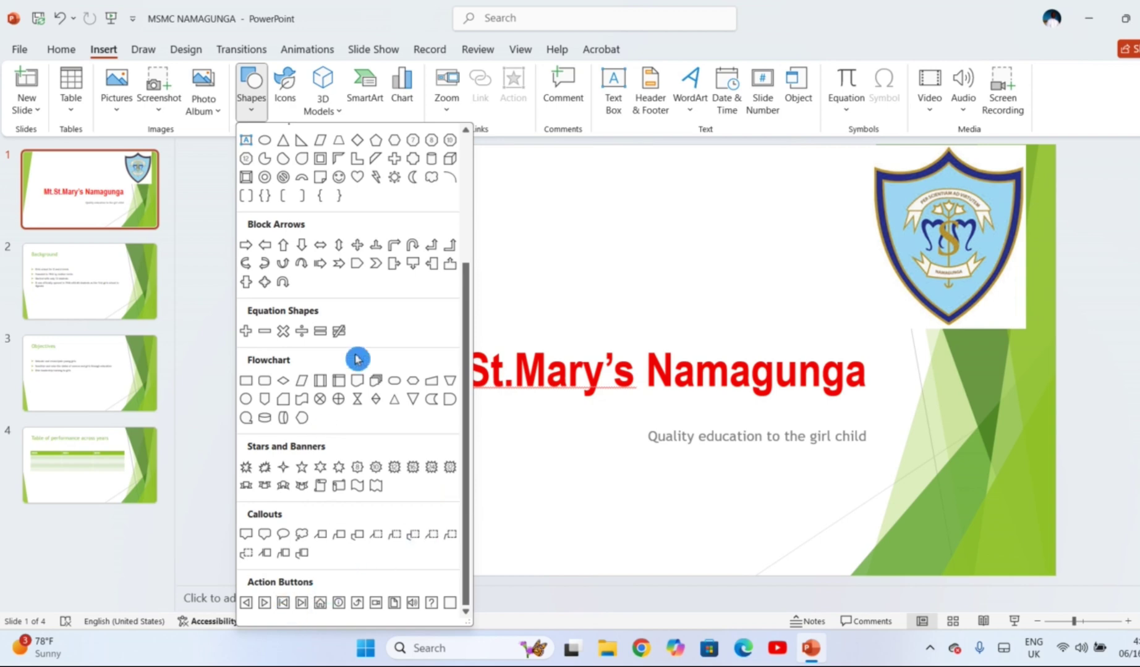
mouse_move(466, 309)
left_mouse_down()
mouse_move(453, 247)
mouse_move(463, 178)
left_mouse_up()
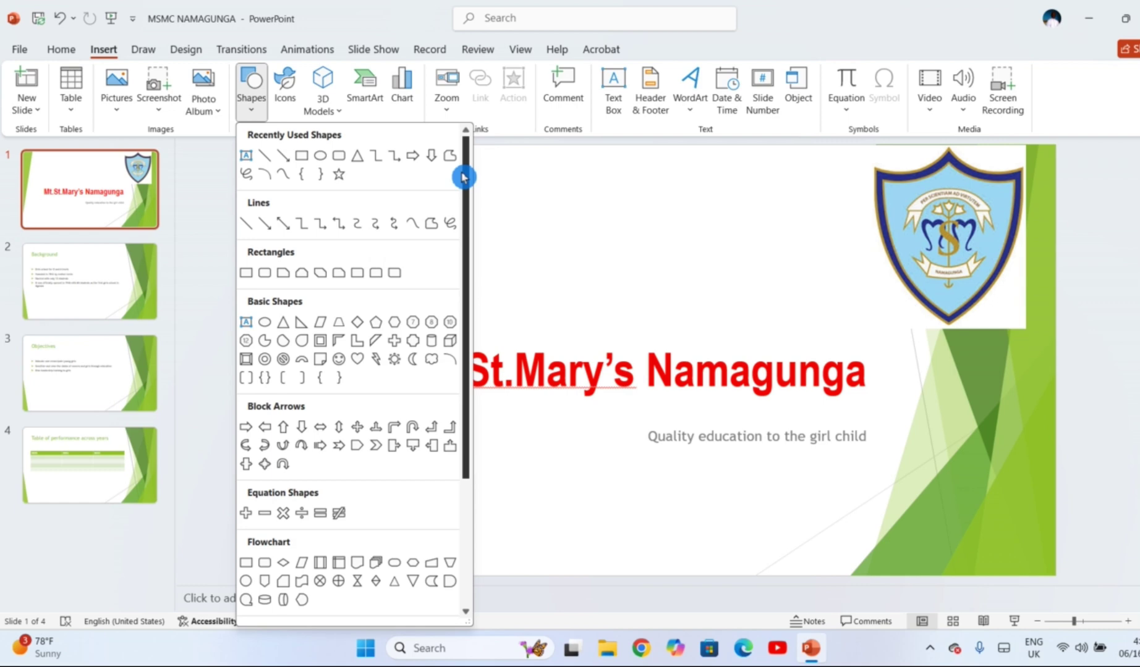
left_click(246, 272)
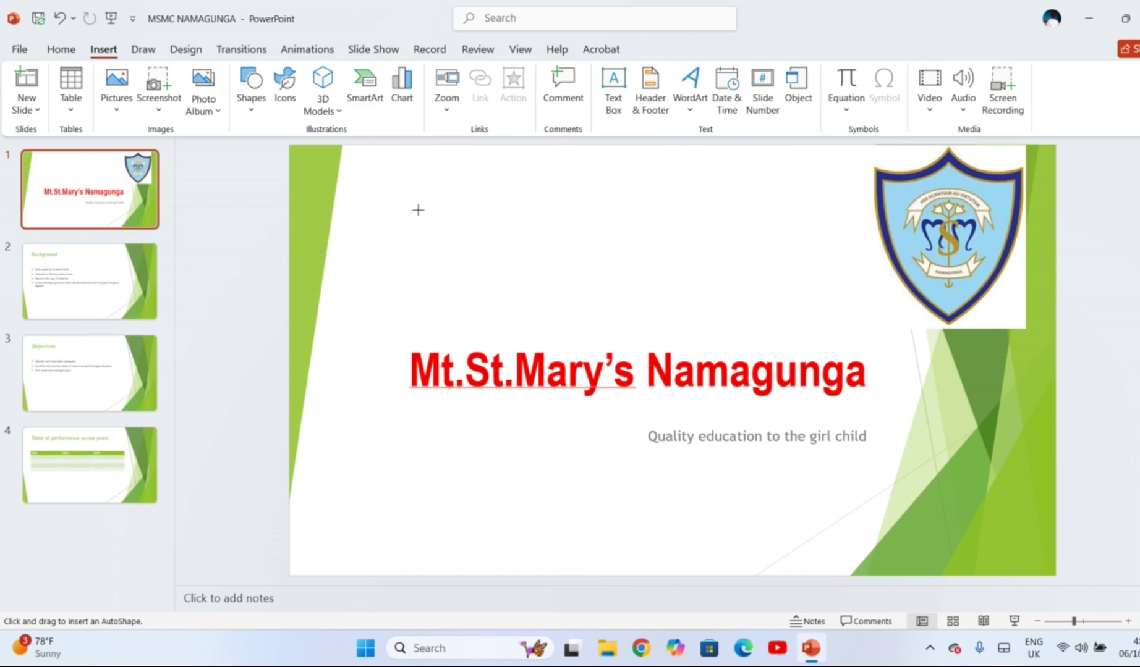
left_click_drag(383, 193, 588, 307)
Resize and position the green rectangle below the title, left of the subtitle
left_click_drag(495, 257, 513, 479)
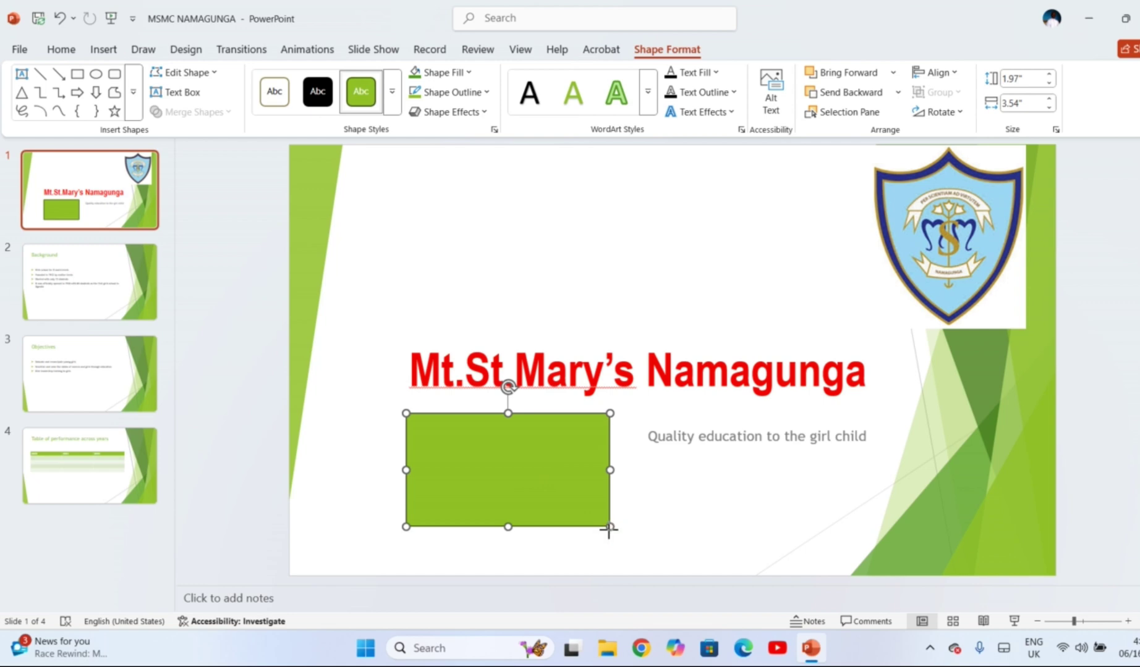
left_click_drag(608, 528, 587, 499)
left_click_drag(514, 455, 552, 450)
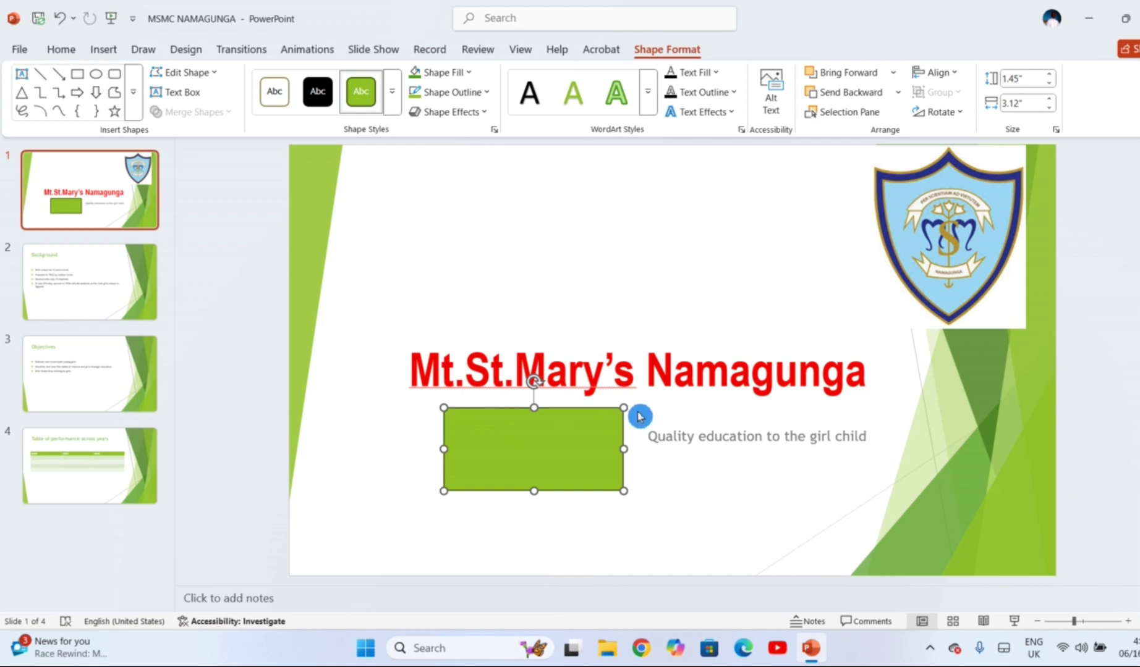
left_click_drag(625, 408, 678, 371)
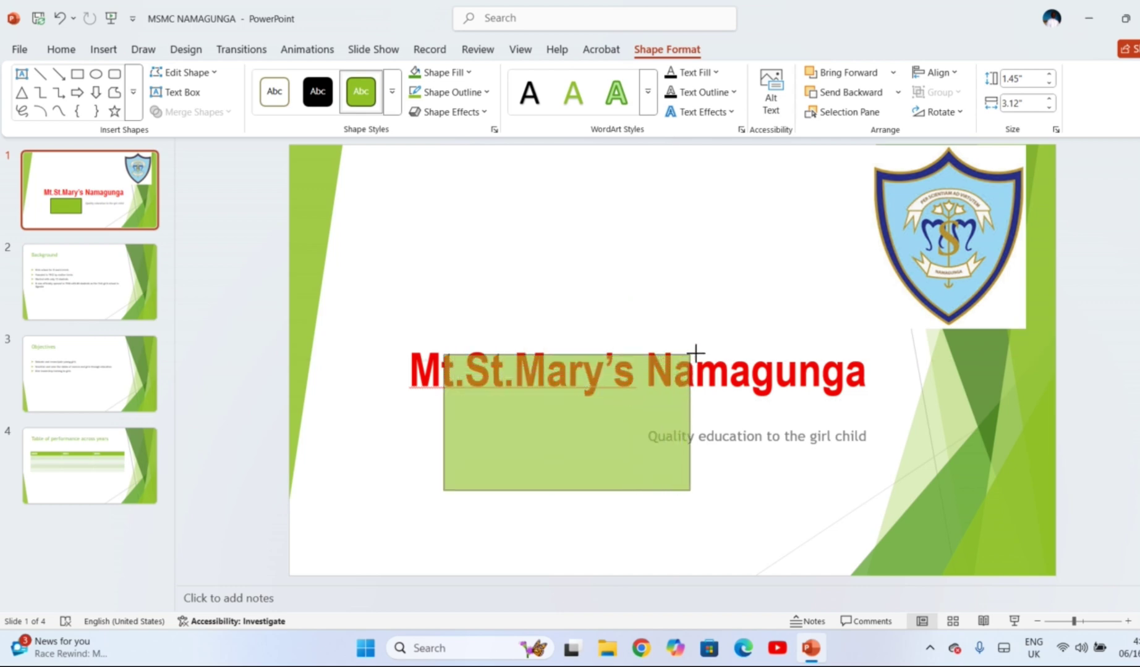
mouse_move(698, 351)
left_mouse_down()
mouse_move(722, 313)
mouse_move(651, 404)
left_mouse_up()
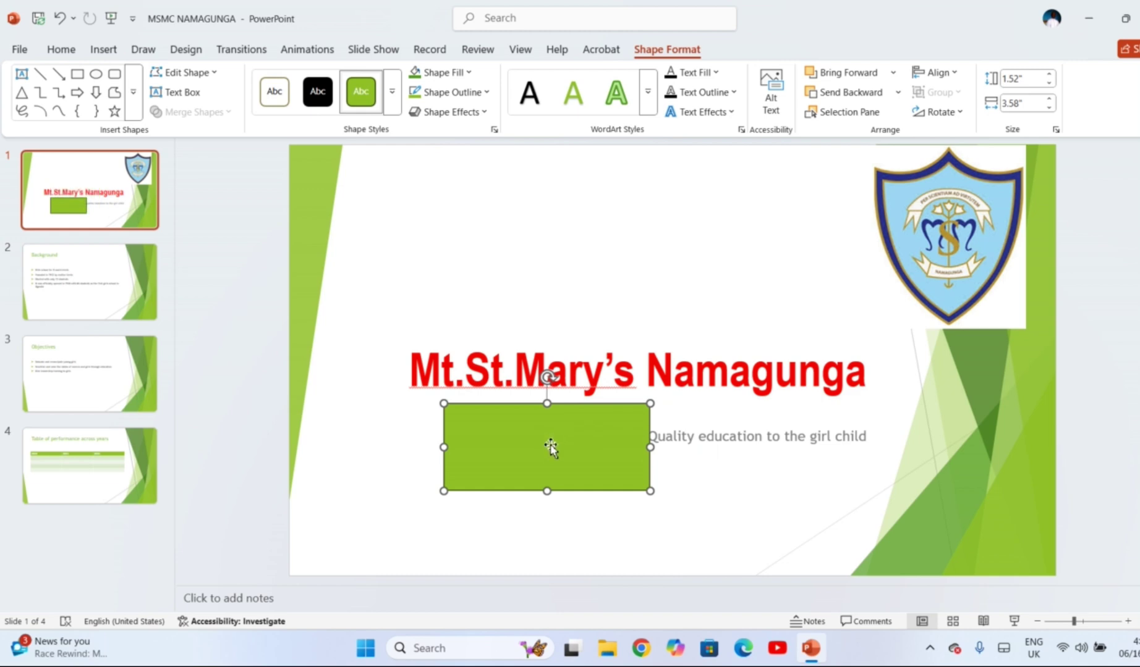
left_click_drag(550, 450, 524, 450)
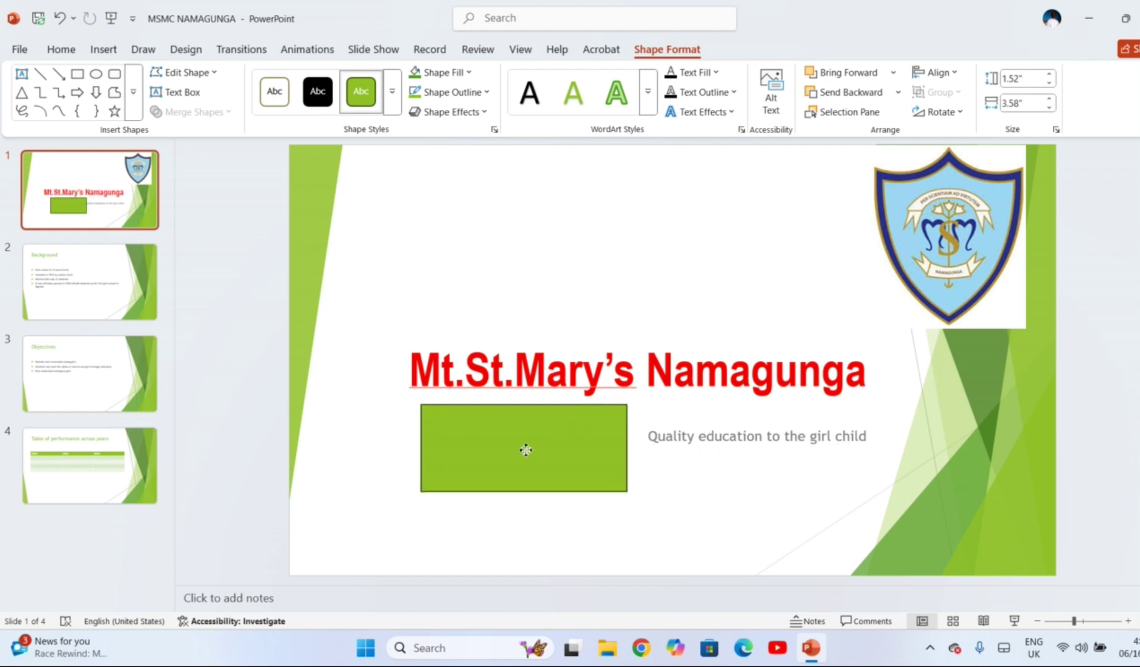
left_click_drag(524, 450, 516, 444)
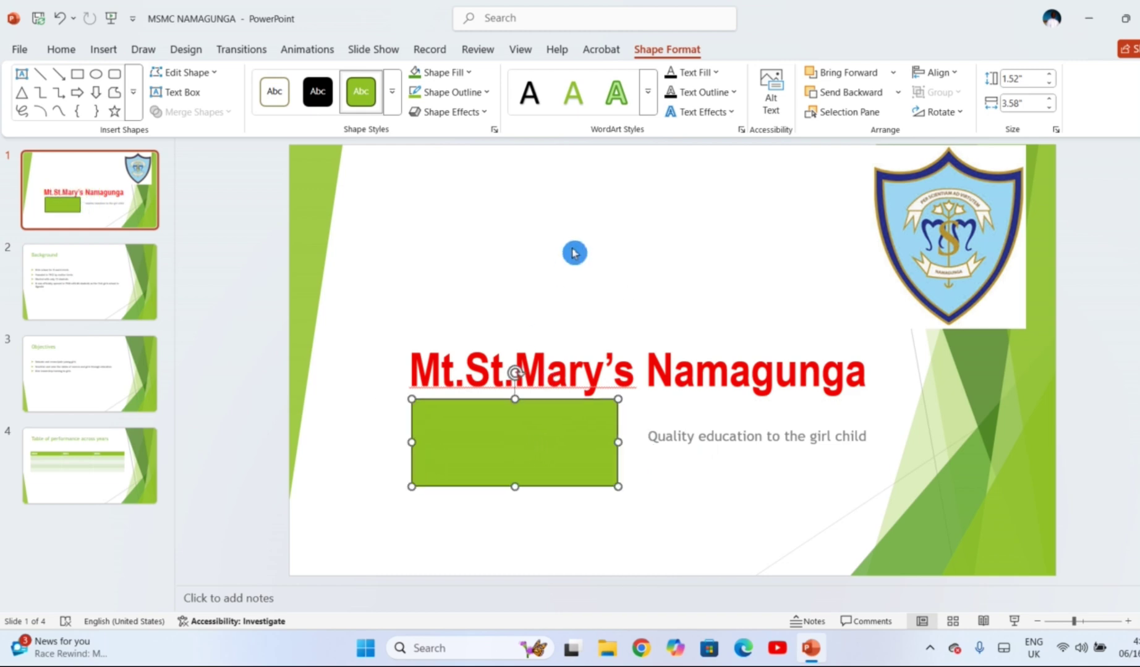
left_click(483, 269)
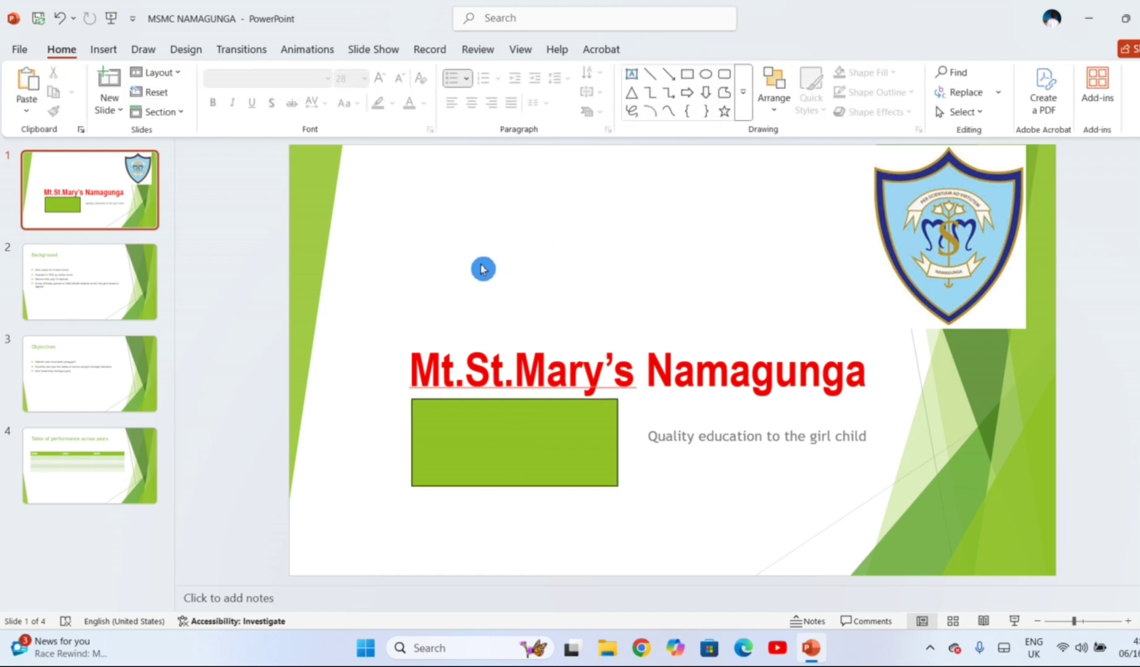
Give the title text box a Fly In entrance animation
left_click(267, 48)
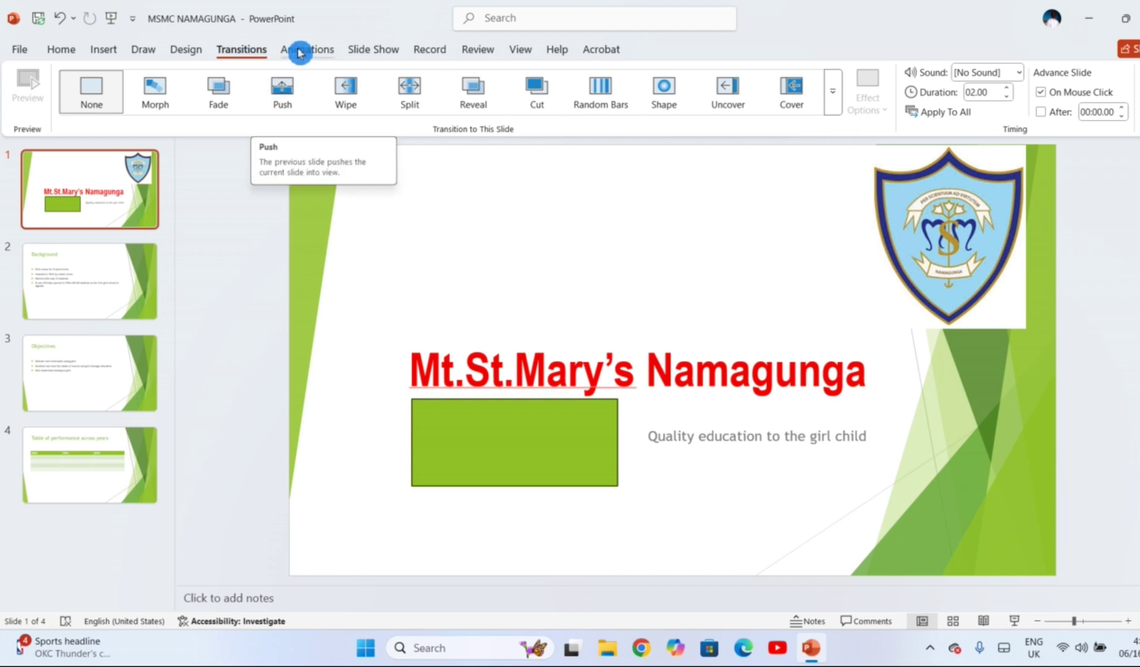
left_click(306, 54)
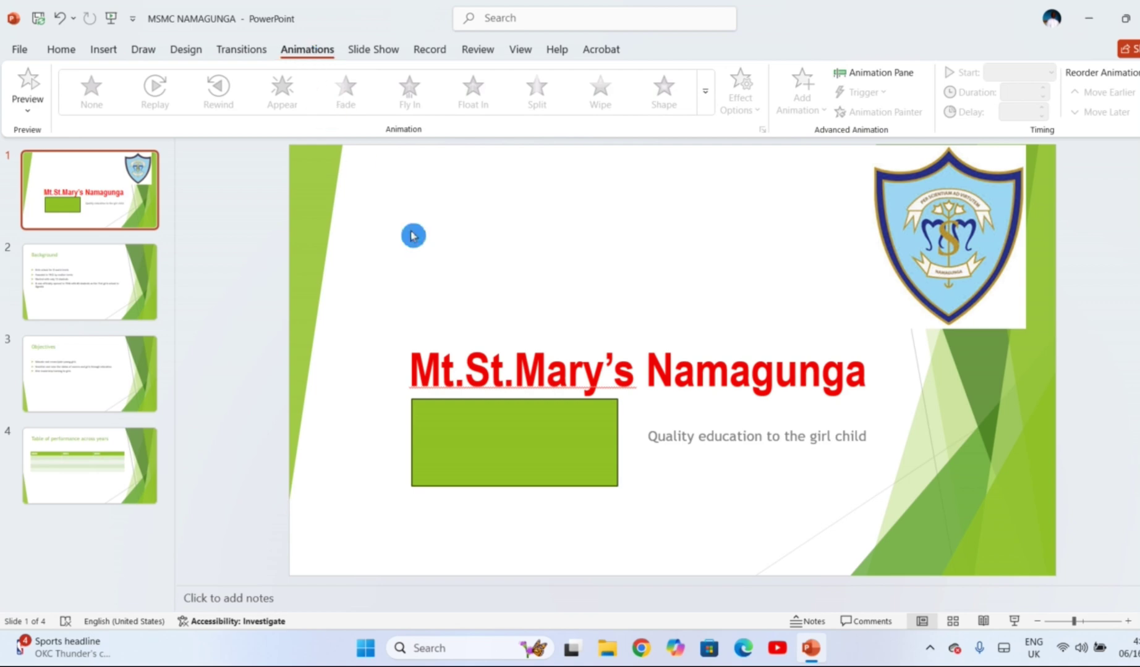
left_click(513, 370)
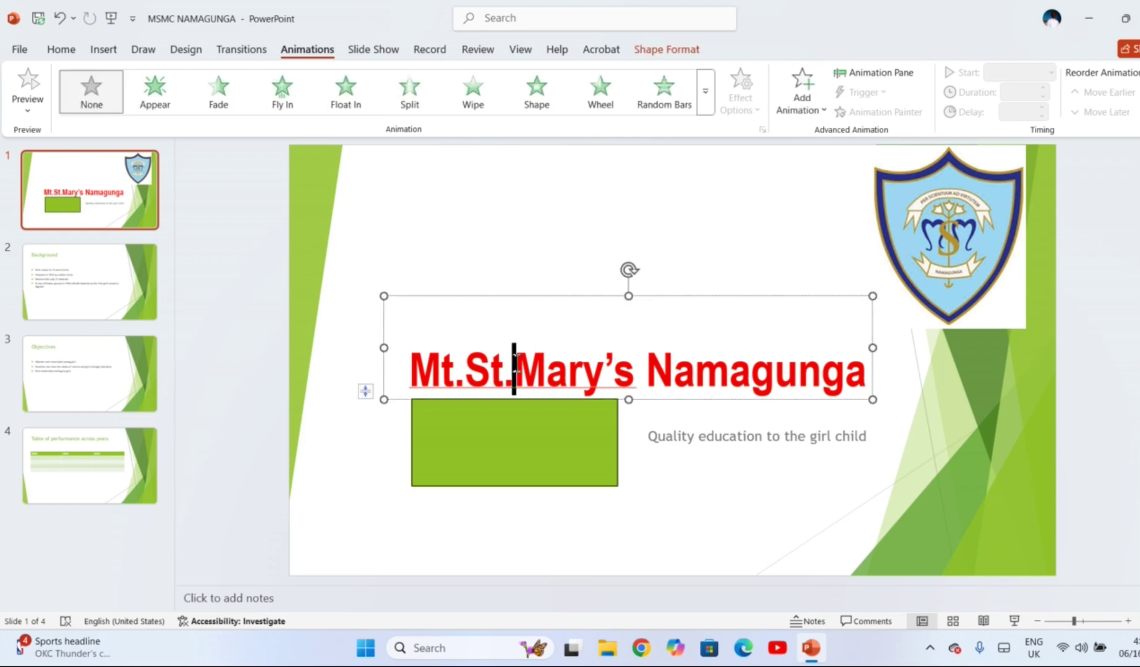
left_click(289, 104)
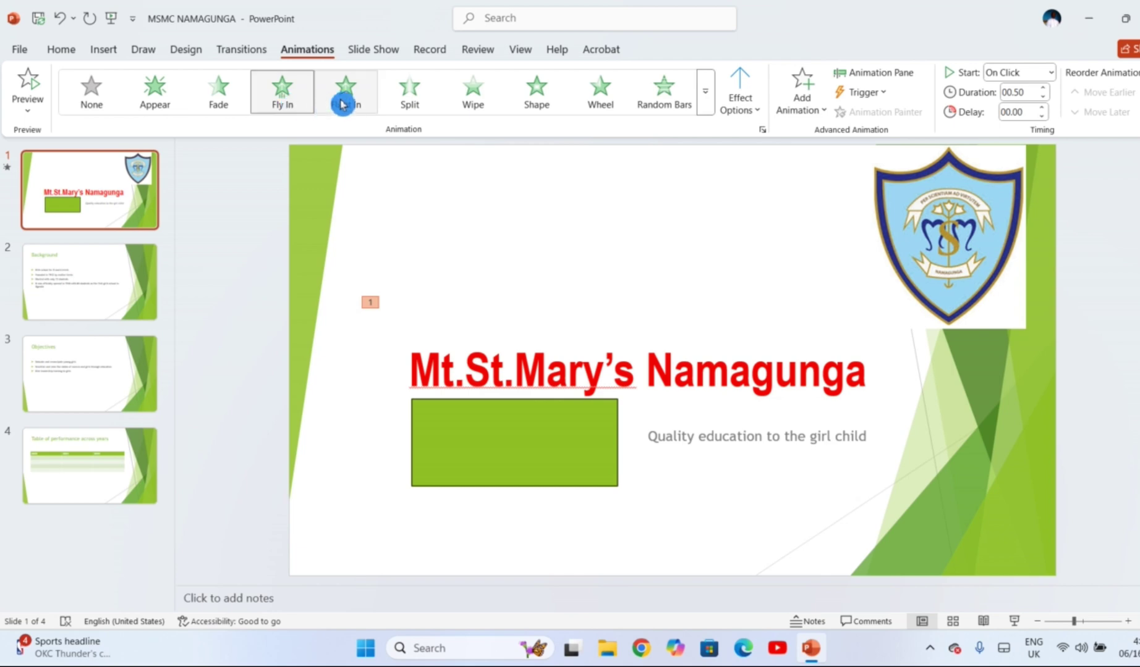
Animate the green rectangle with Float In and the school badge with Shape
left_click(541, 470)
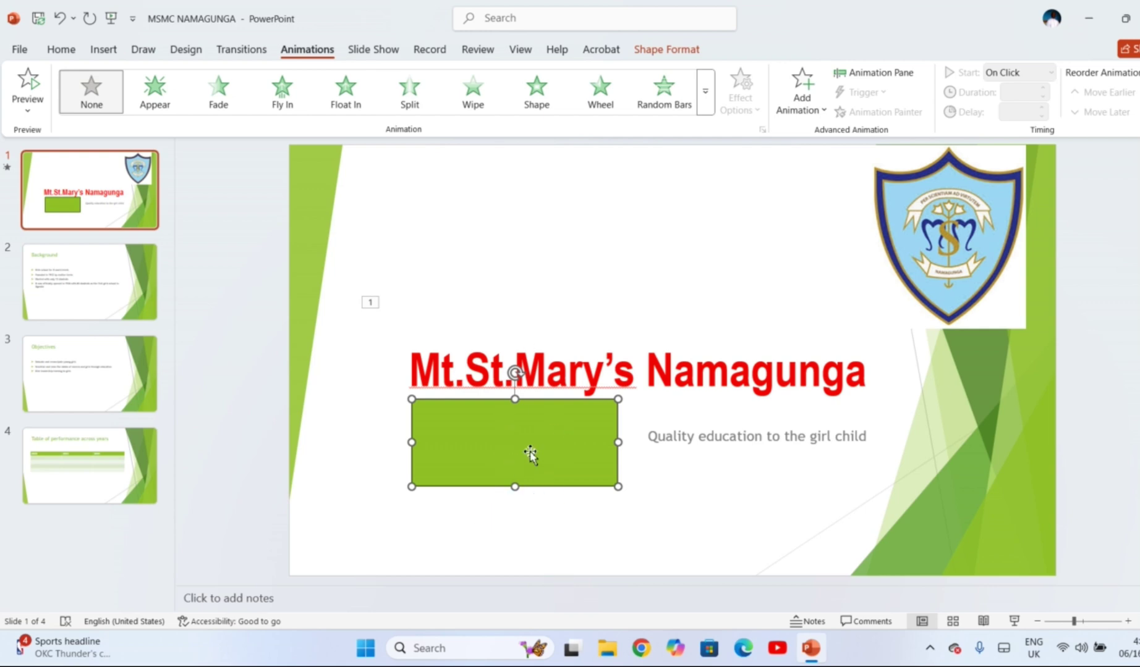
left_click(355, 94)
left_click(955, 201)
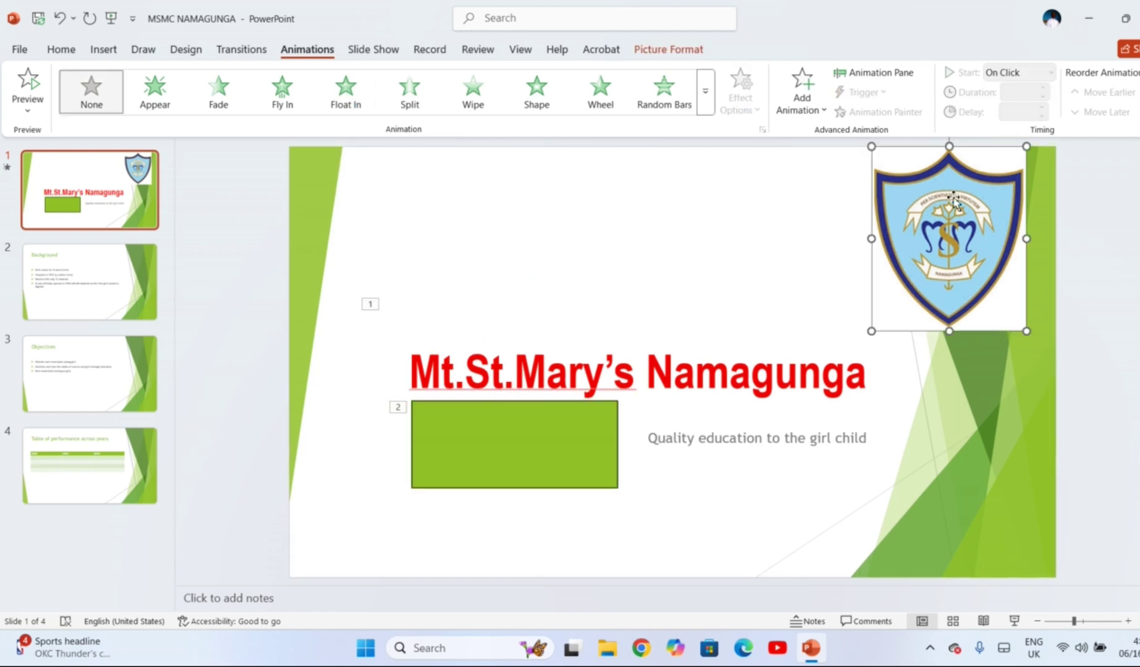
left_click(535, 102)
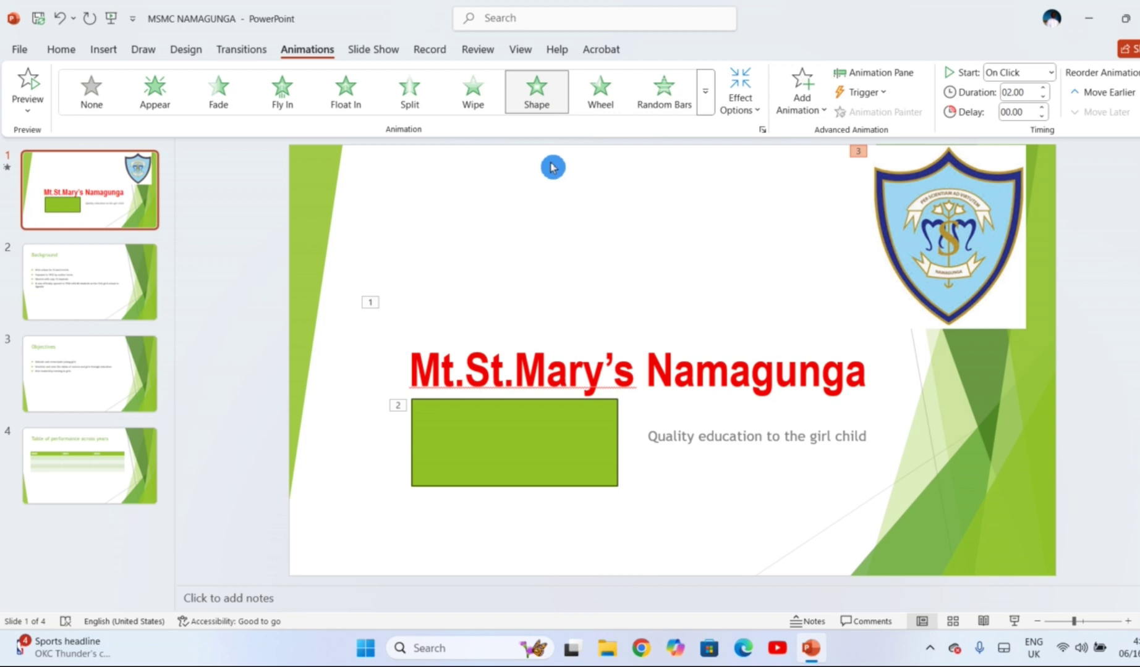
left_click(241, 51)
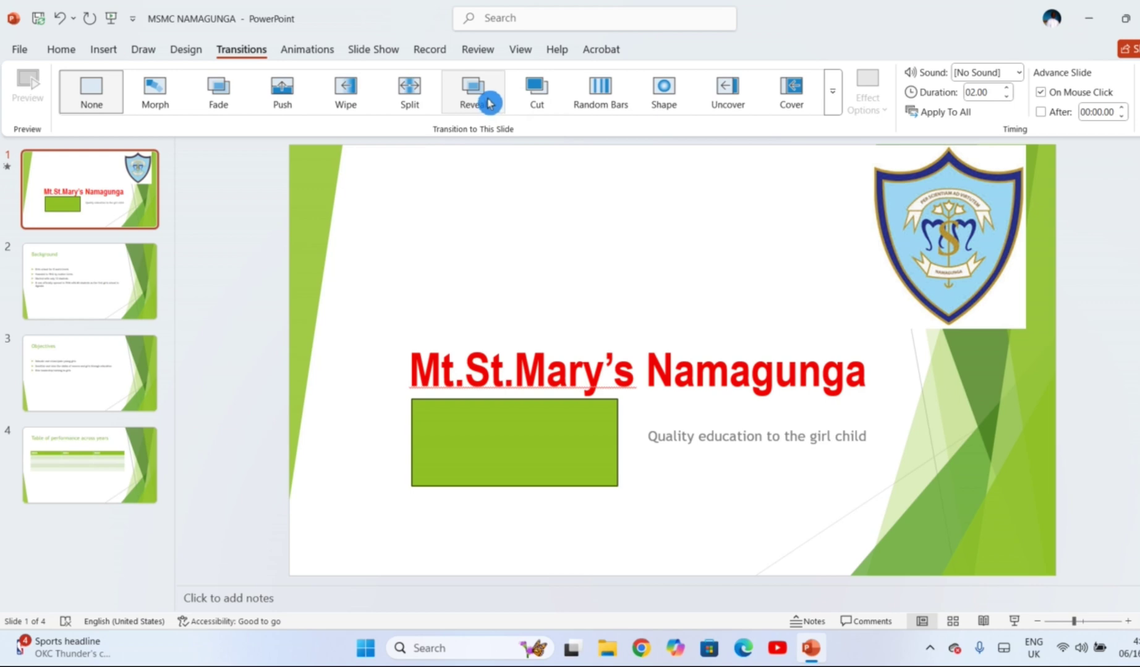
Apply the Reveal transition, lasting 3.40 seconds, to the title slide
left_click(490, 103)
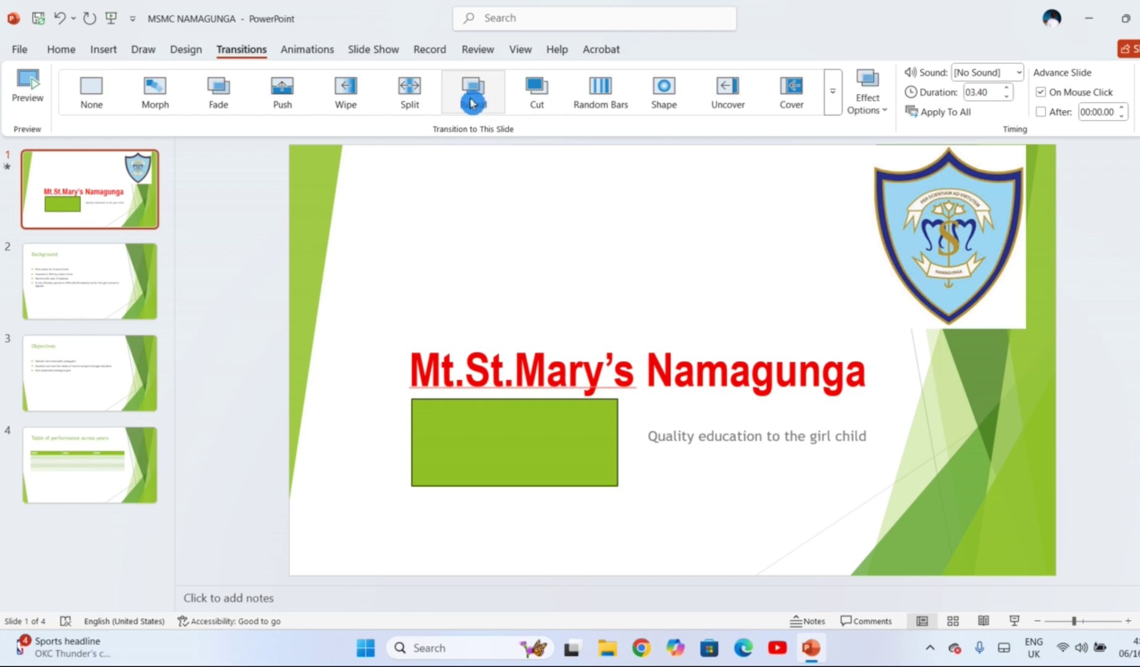